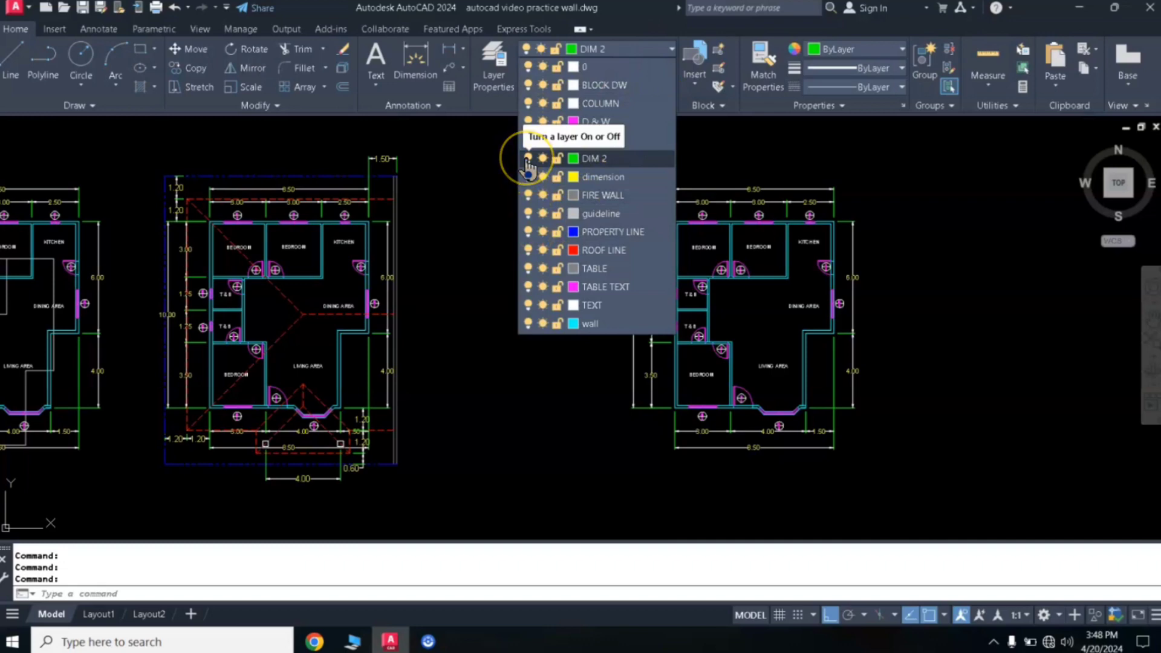
# - Turn off the DIM 2 and dimension layers
pyautogui.click(528, 161)
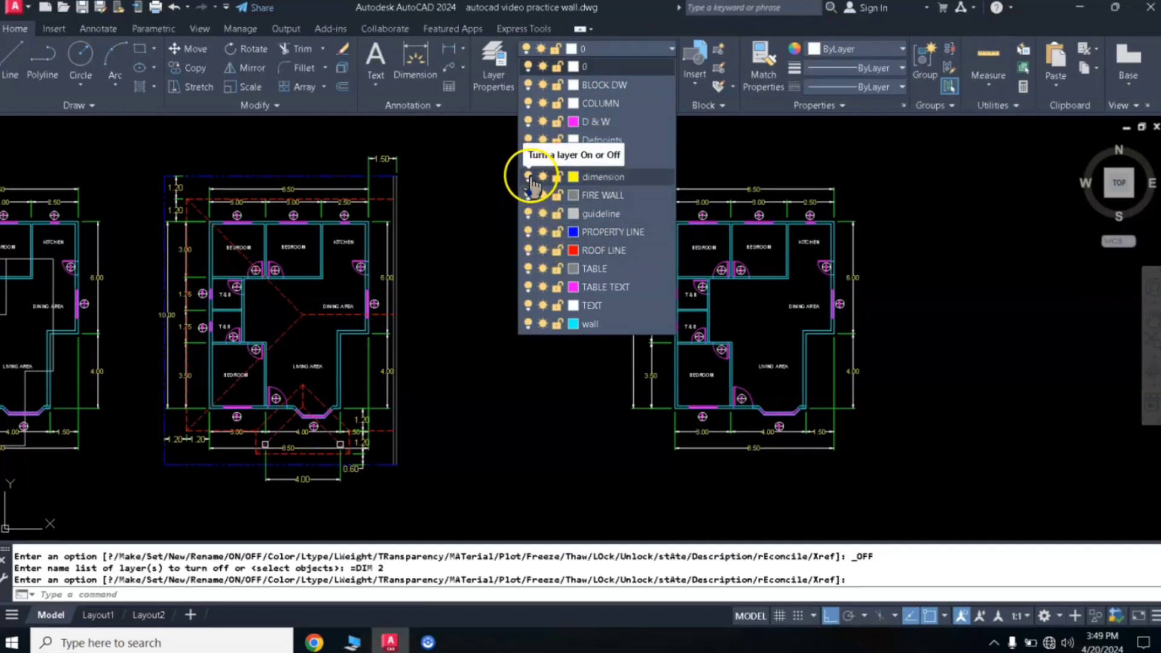
pyautogui.click(529, 177)
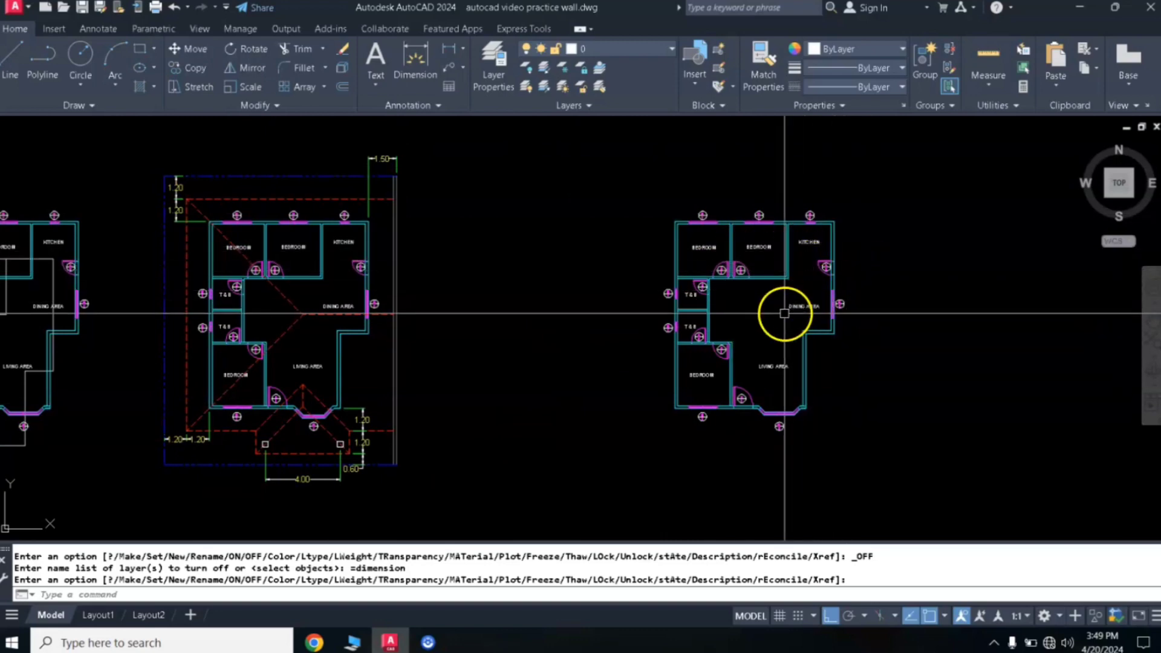
# - Offset the outer right wall line of the rightmost floor plan 1.5 outward, beside the kitchen and dining area
pyautogui.write('o')
pyautogui.press('Return')
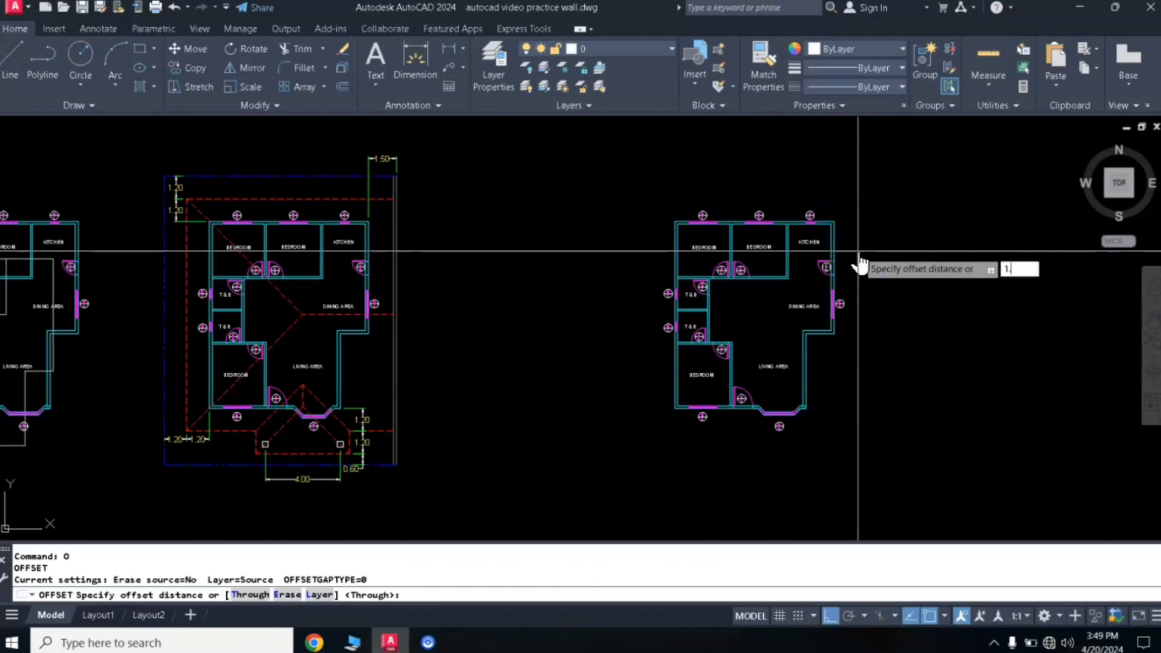
pyautogui.write('1.5')
pyautogui.press('Return')
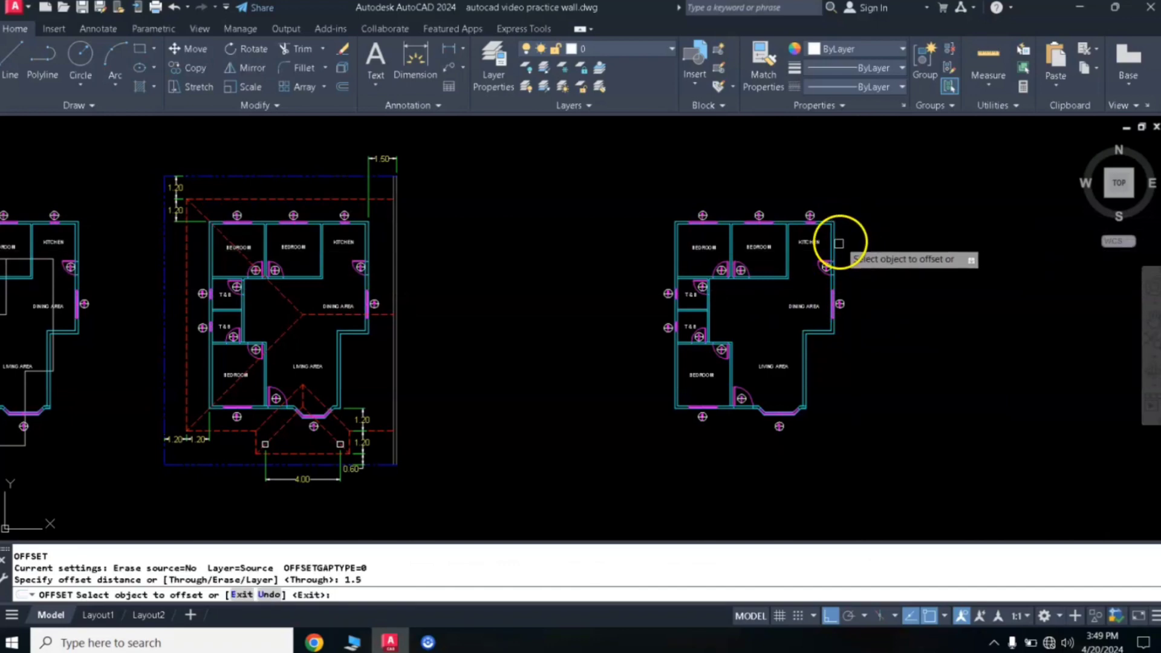
pyautogui.click(838, 245)
pyautogui.click(845, 228)
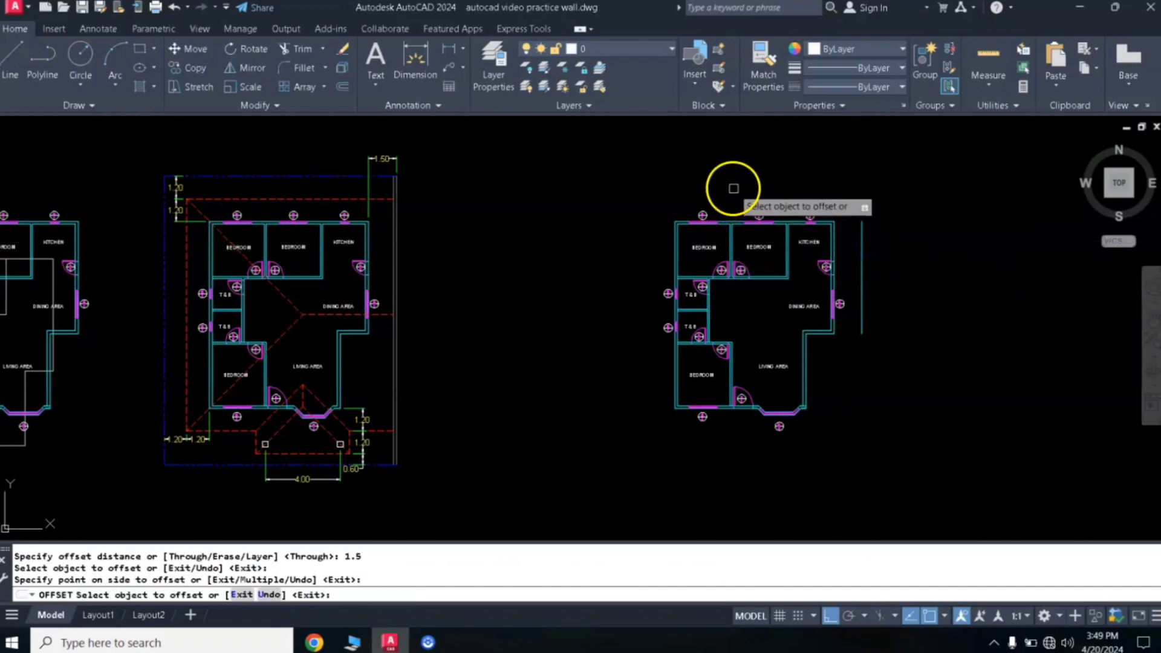
pyautogui.press('Return')
# - Offset the outer top and left wall lines of the rightmost floor plan 2.4 outward
pyautogui.press('Return')
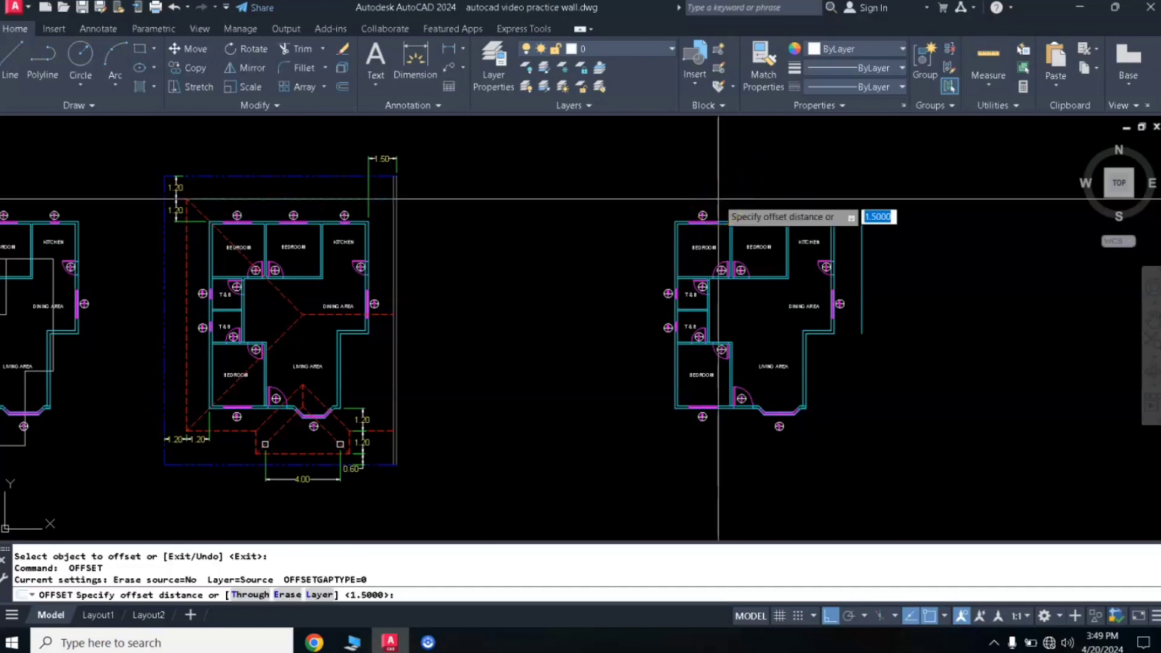
pyautogui.write('2.4')
pyautogui.press('Return')
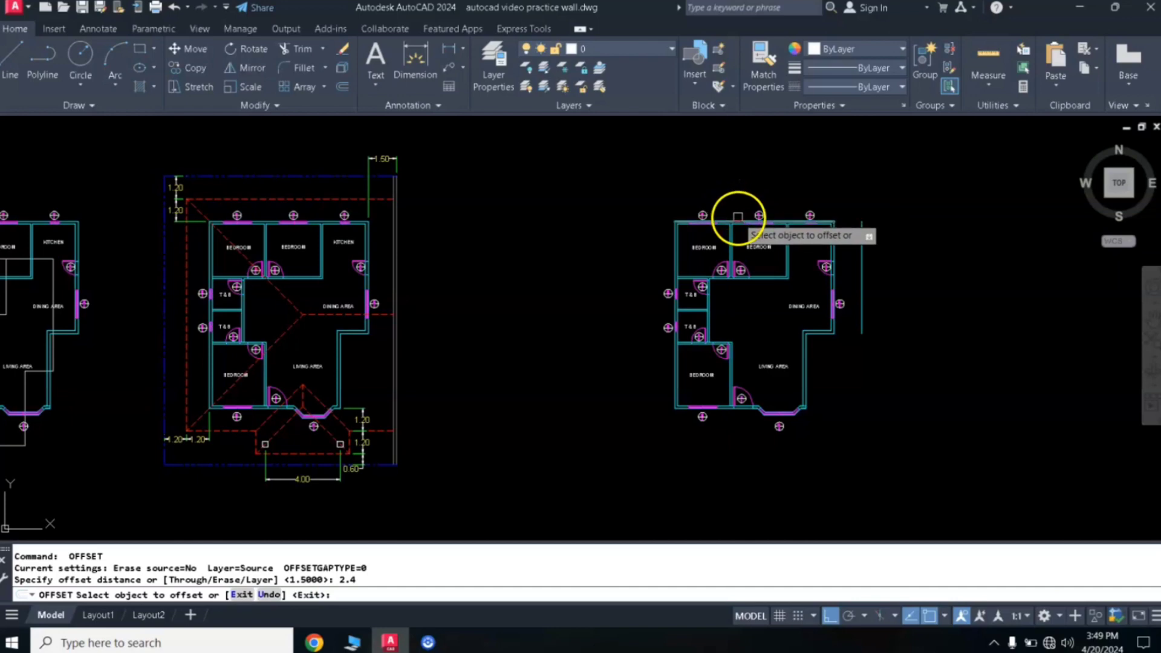
pyautogui.click(738, 217)
pyautogui.click(738, 208)
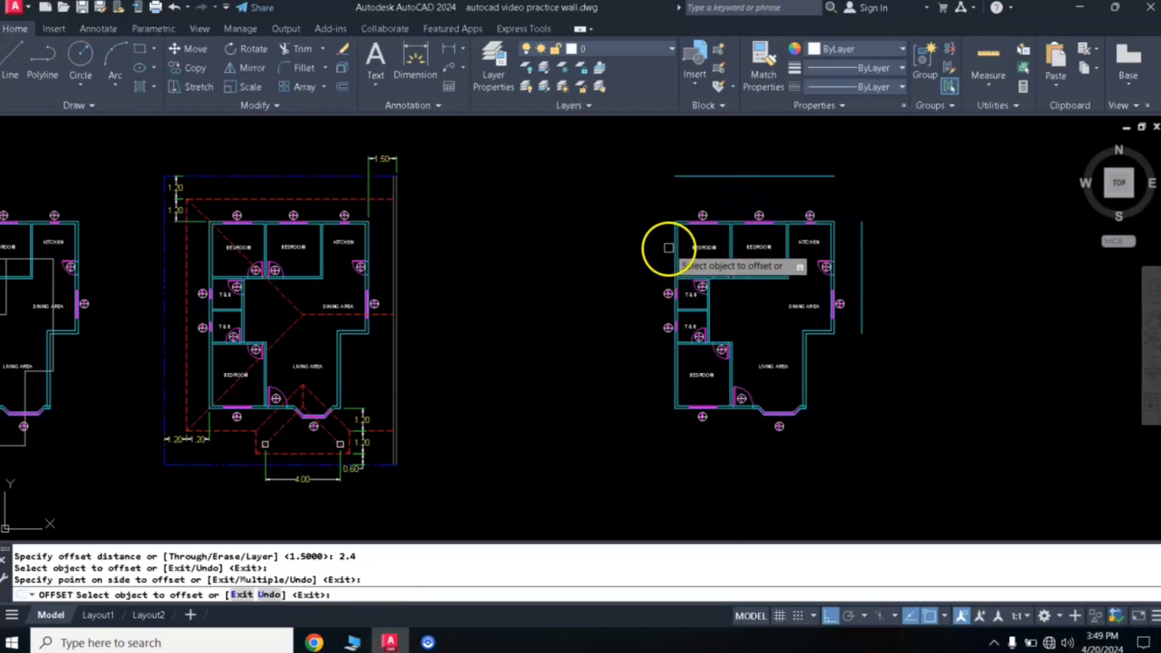
pyautogui.click(673, 242)
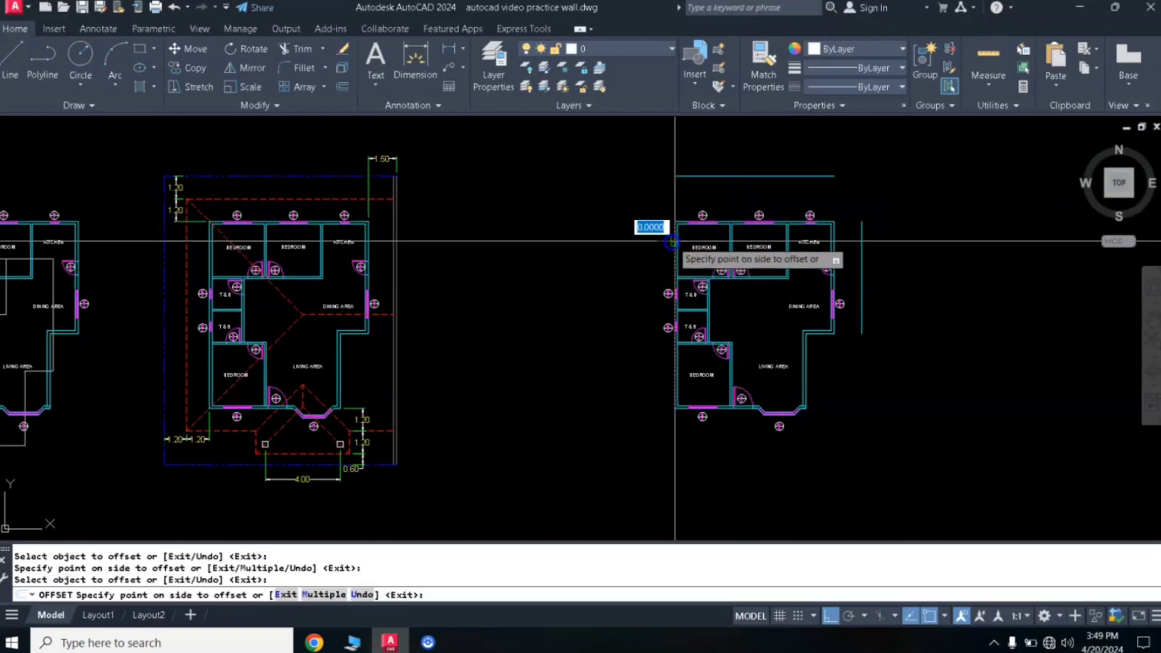
pyautogui.click(643, 240)
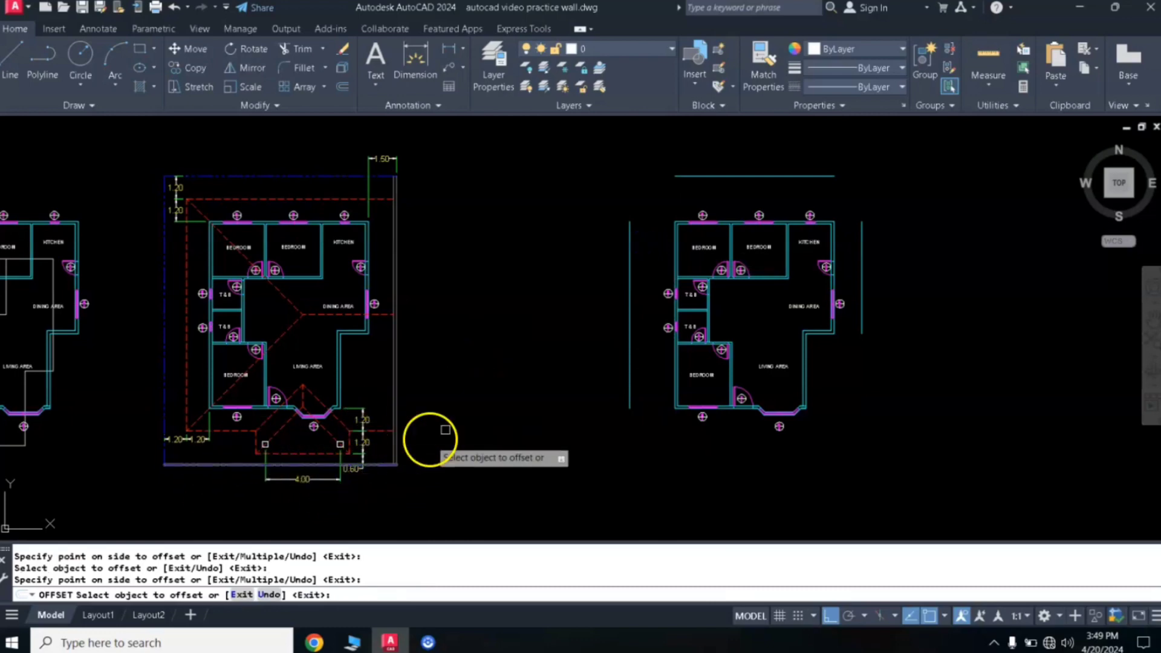
pyautogui.press('Return')
# - Offset the outer bottom wall line of the rightmost floor plan 3 outward, below the bedroom
pyautogui.scroll(2, 721, 437)
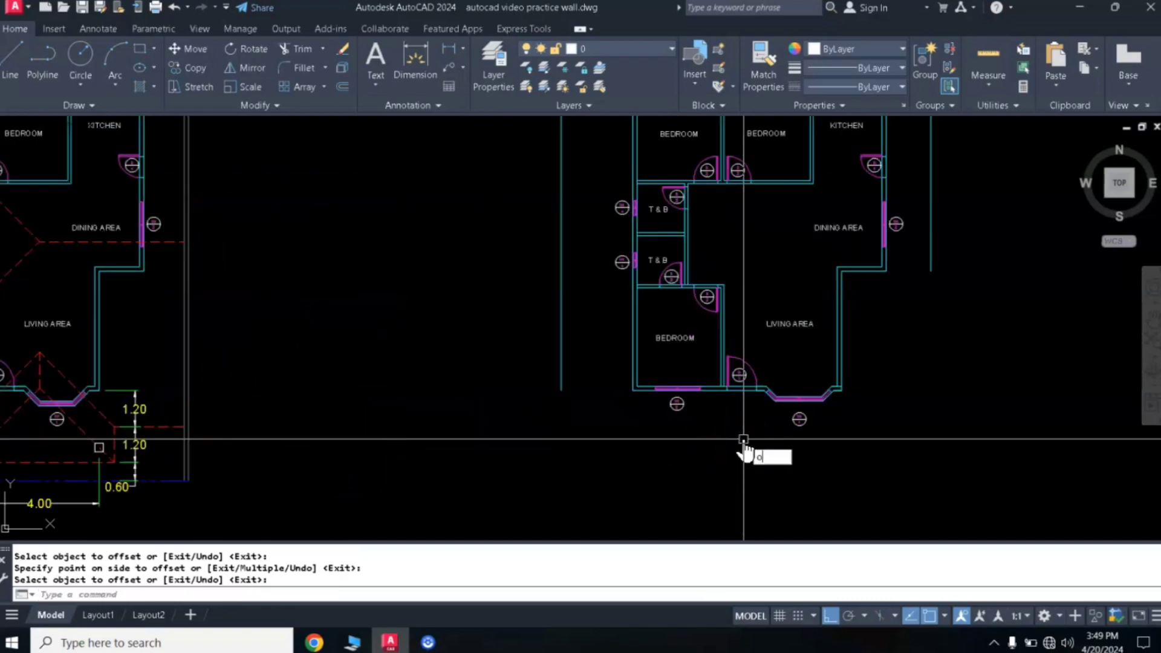
pyautogui.press('Return')
pyautogui.press('Return')
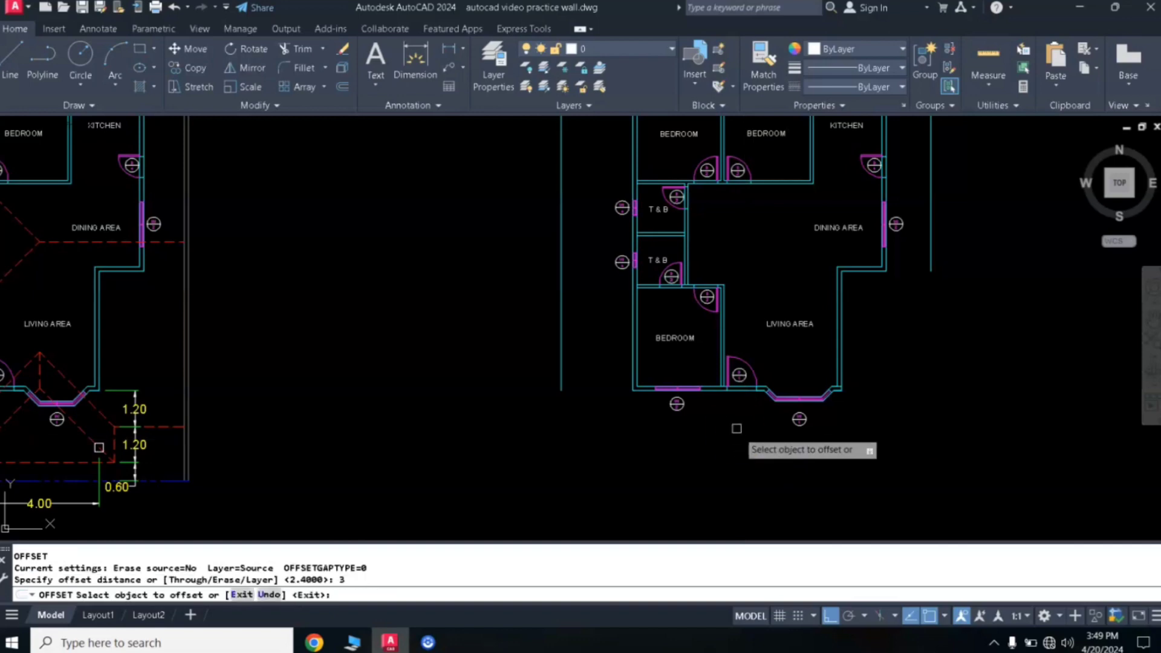
pyautogui.click(743, 392)
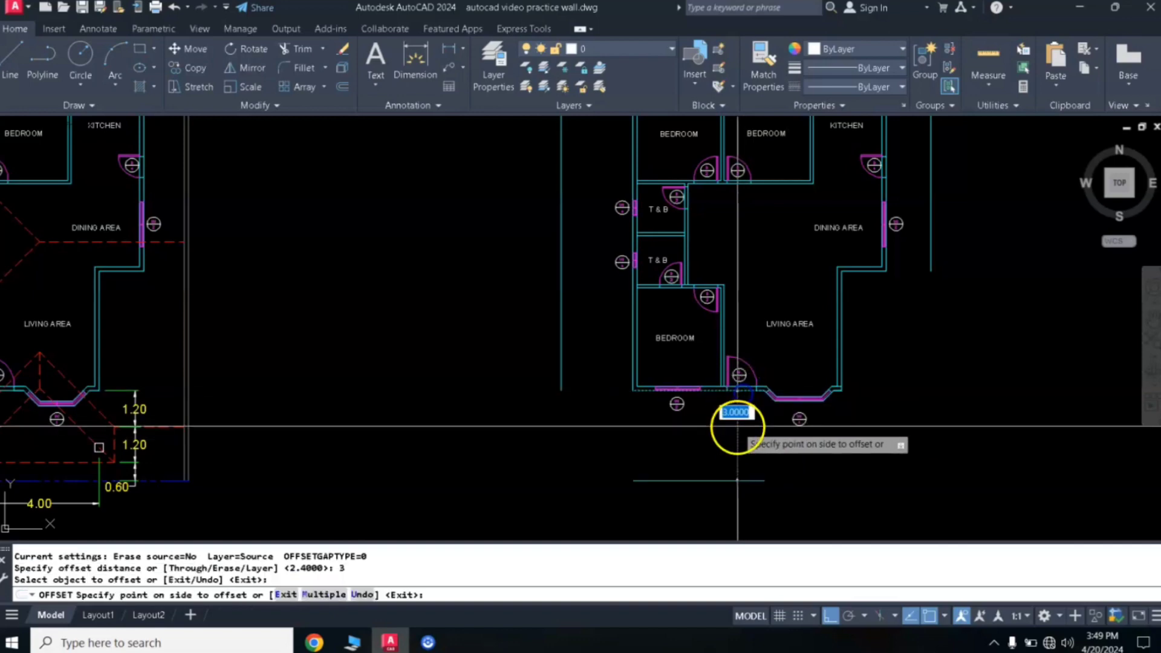
pyautogui.click(736, 425)
pyautogui.press('Return')
# - Fillet the four offset lines into sharp corners, using the Multiple option, to close a rectangle around the rightmost floor plan
pyautogui.scroll(-2, 736, 423)
pyautogui.moveTo(756, 353); pyautogui.dragTo(757, 367, button='middle')
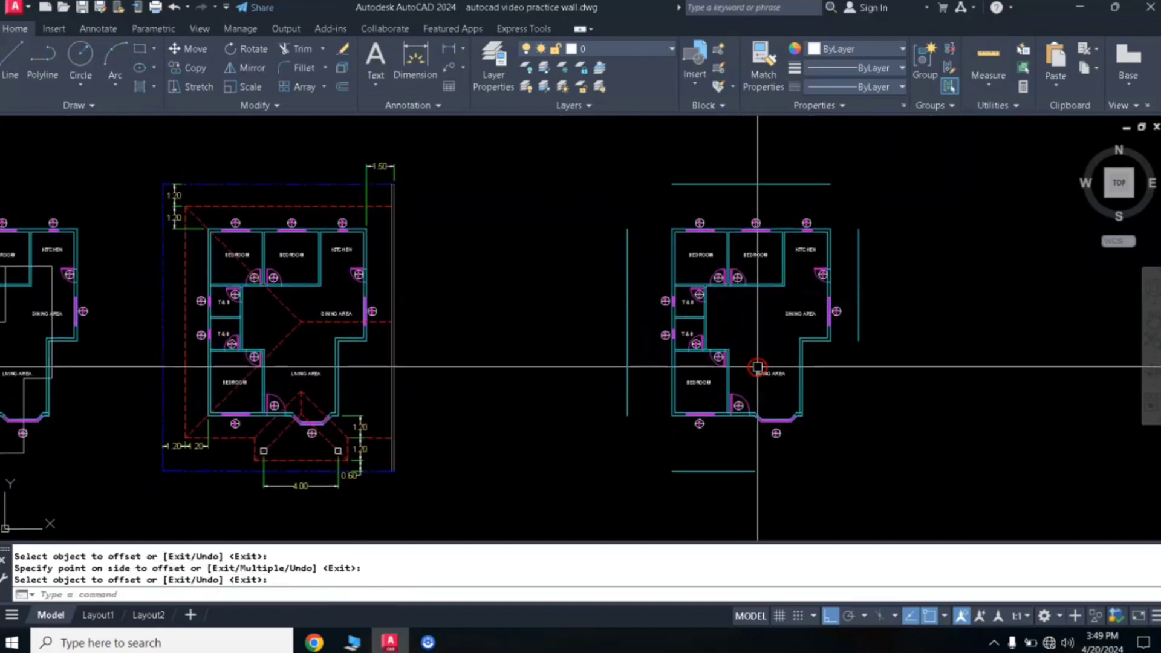
pyautogui.write('F')
pyautogui.press('Return')
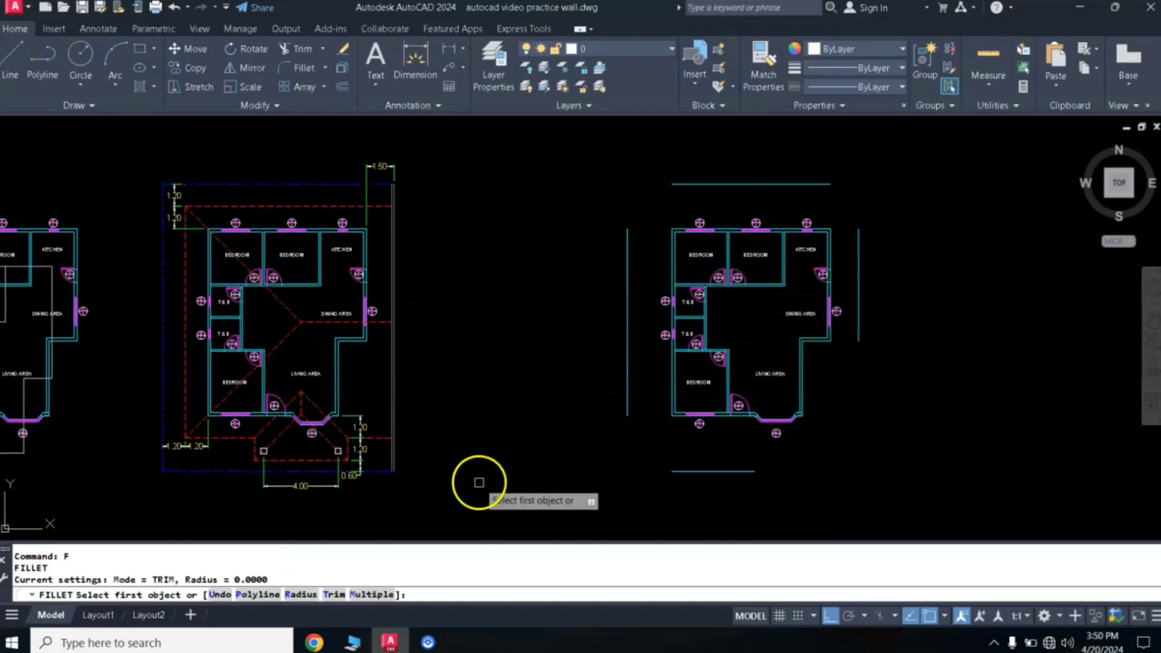
pyautogui.click(809, 184)
pyautogui.click(859, 241)
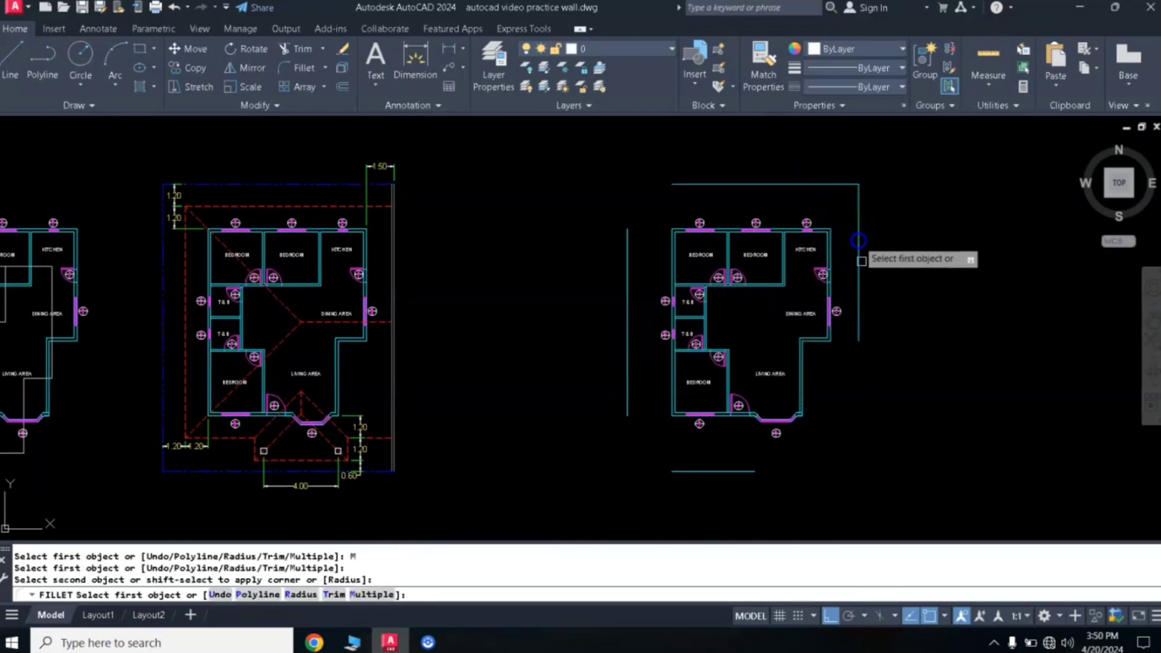
pyautogui.click(684, 185)
pyautogui.click(629, 241)
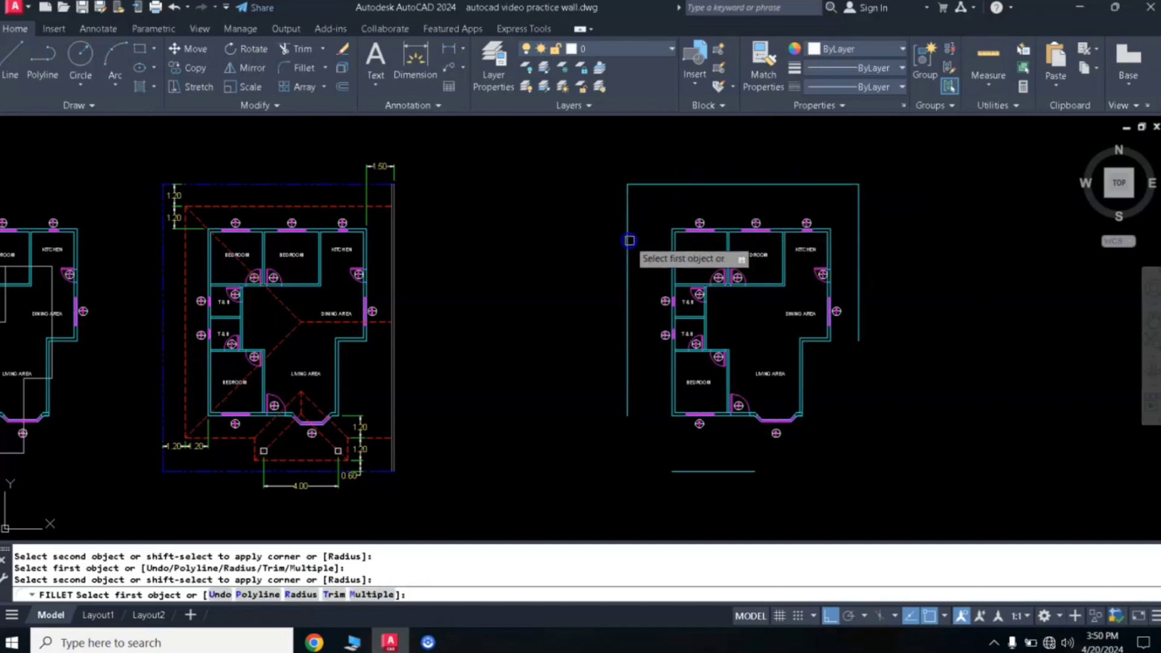
pyautogui.click(630, 395)
pyautogui.click(679, 473)
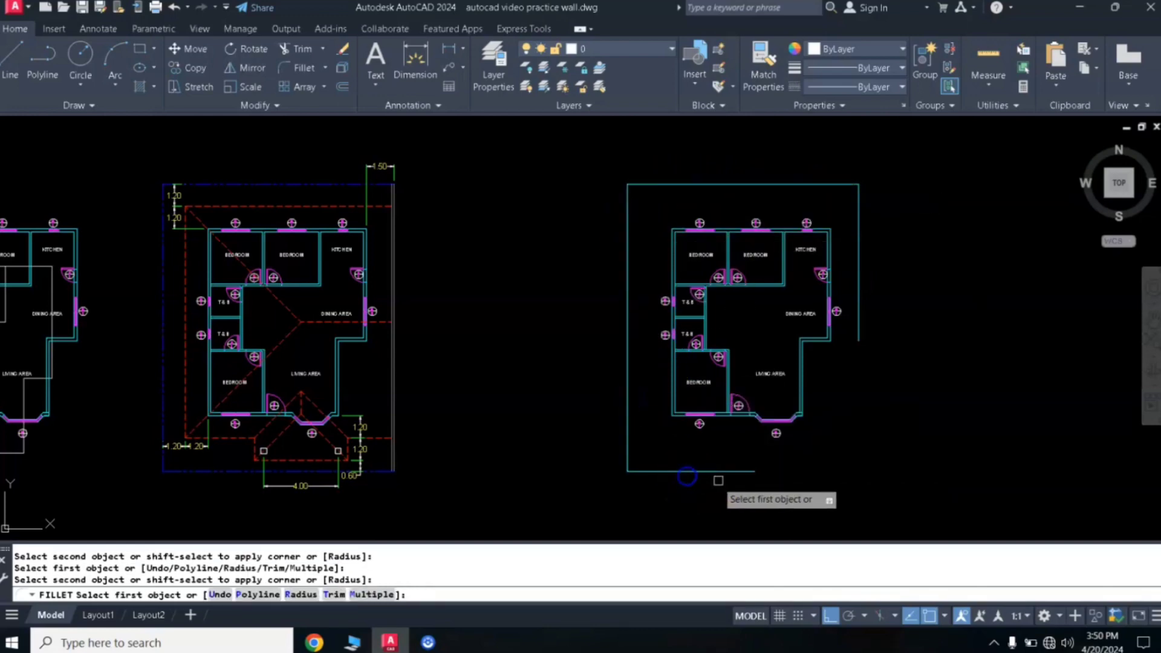
pyautogui.click(723, 476)
pyautogui.click(859, 285)
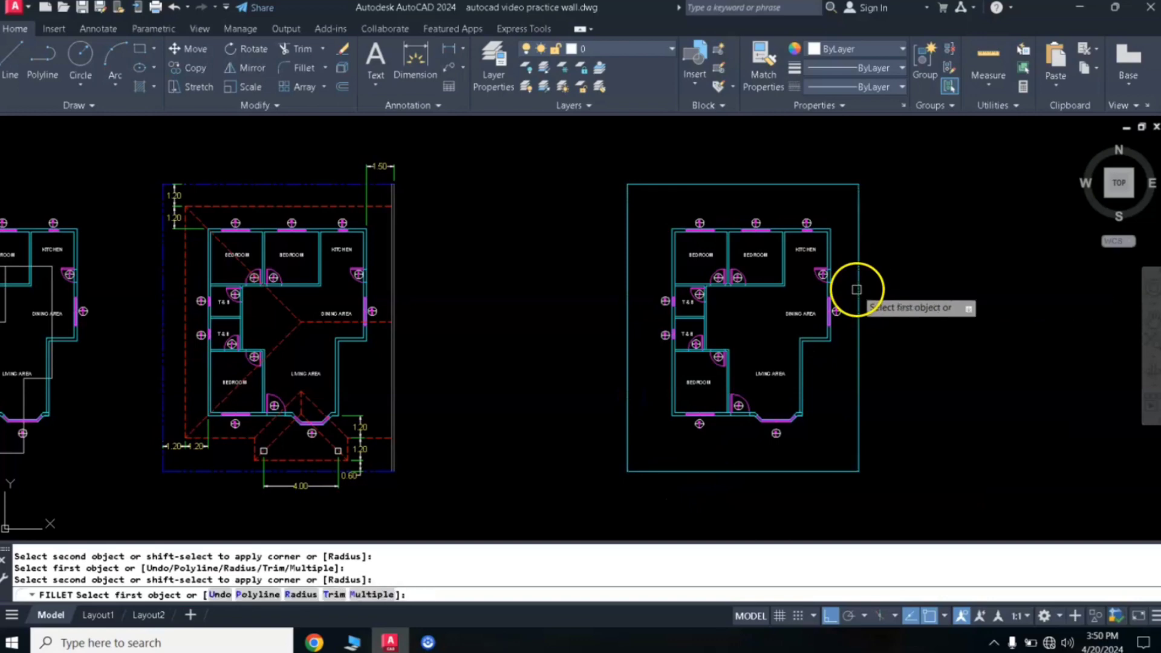
pyautogui.press('Return')
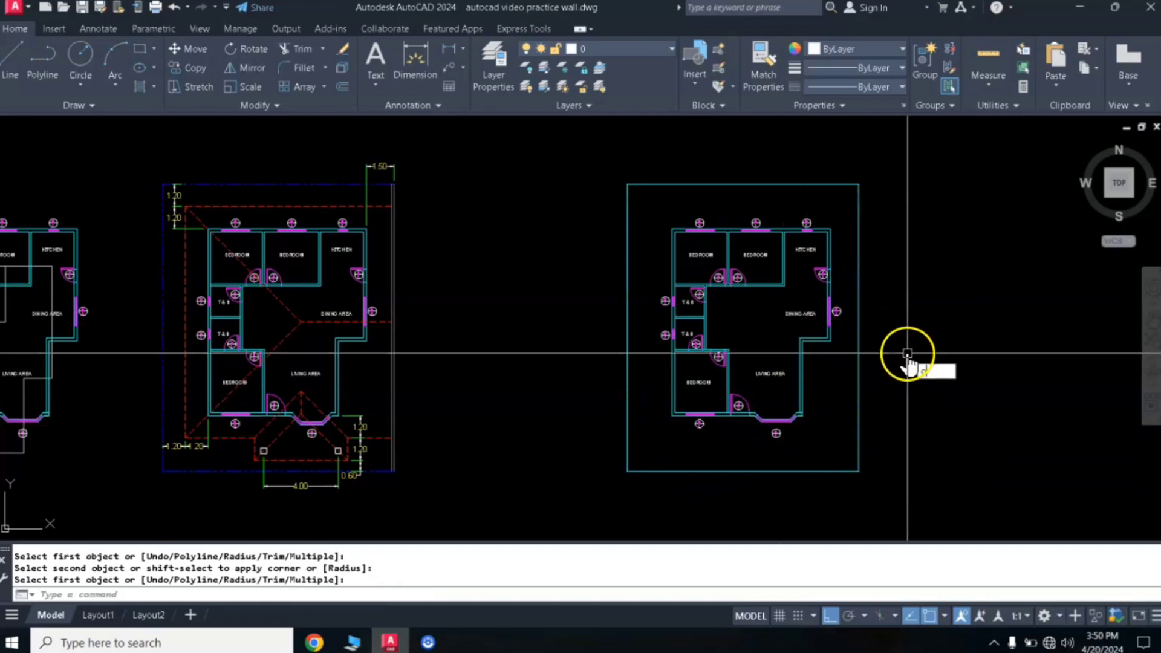
# - Offset the right side of the boundary rectangle 0.15 inward
pyautogui.write('o')
pyautogui.press('Return')
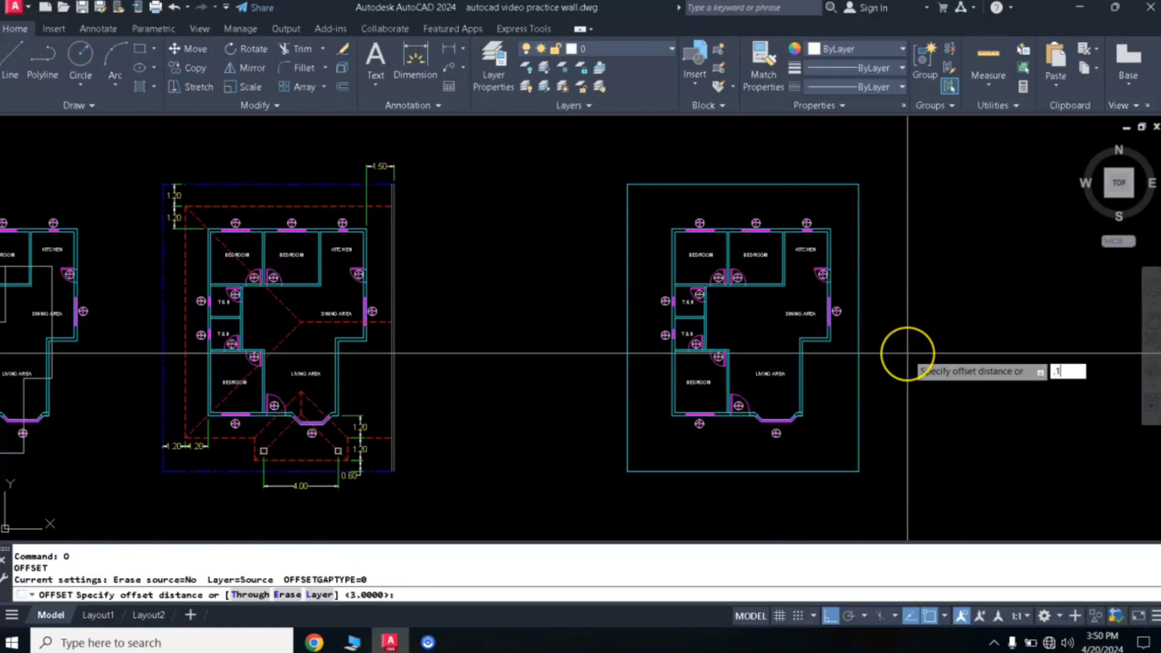
pyautogui.write('.15')
pyautogui.press('Return')
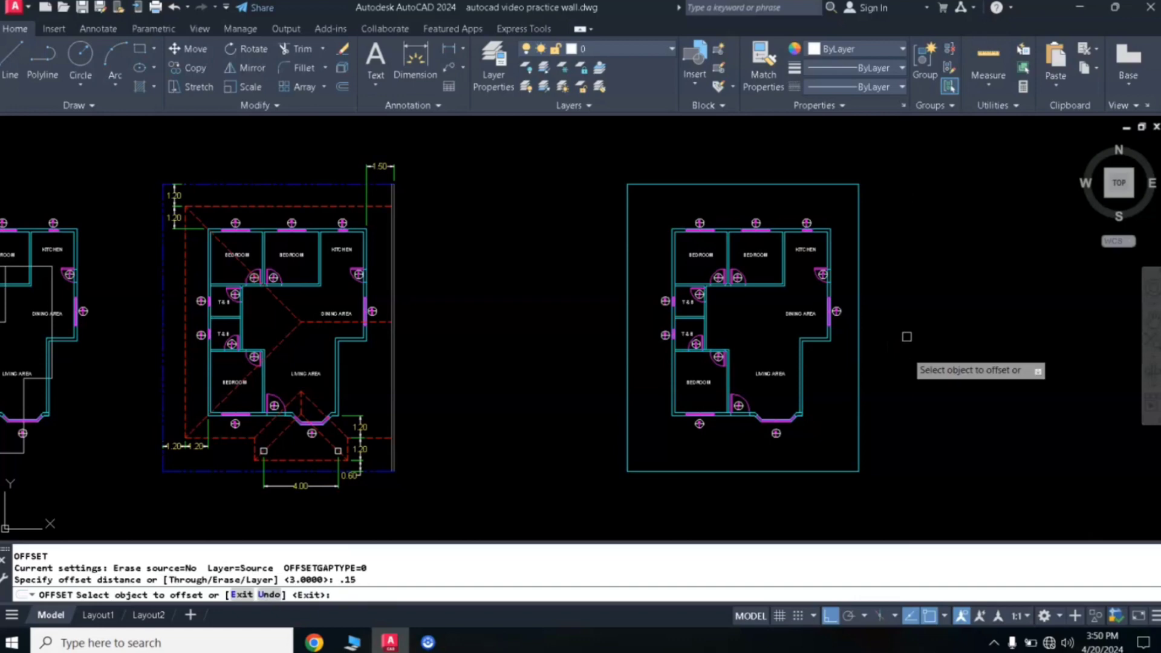
pyautogui.click(856, 225)
pyautogui.click(855, 212)
# - Assign the two parallel vertical lines at the boundary's right side to the FIRE WALL layer
pyautogui.click(883, 208)
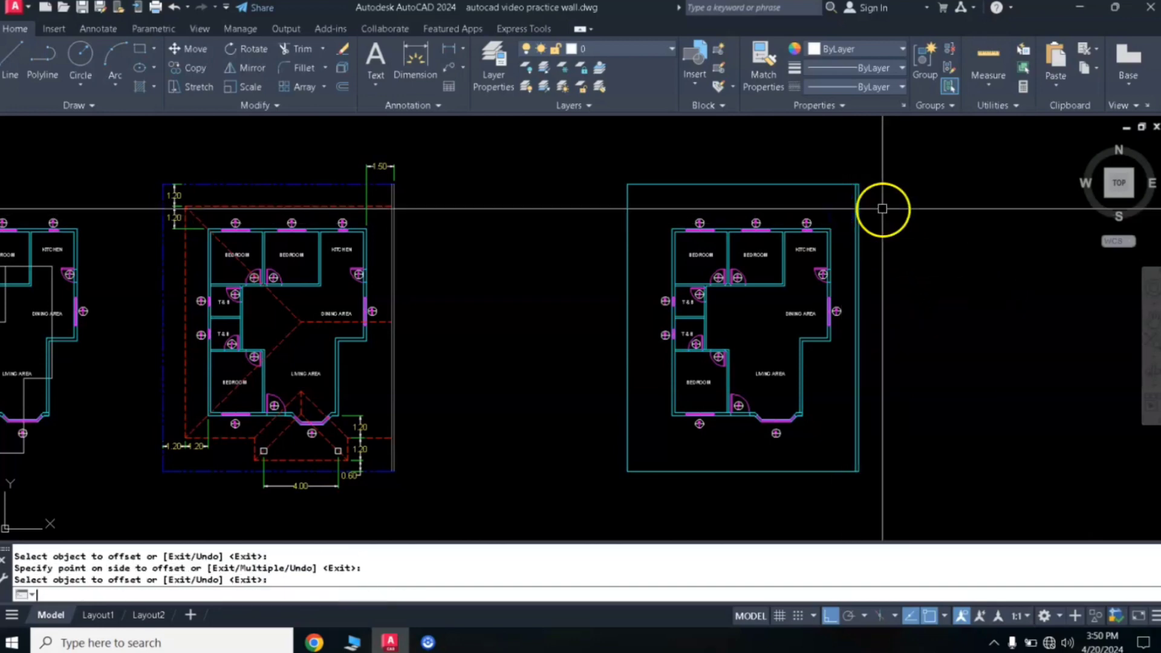
pyautogui.click(850, 213)
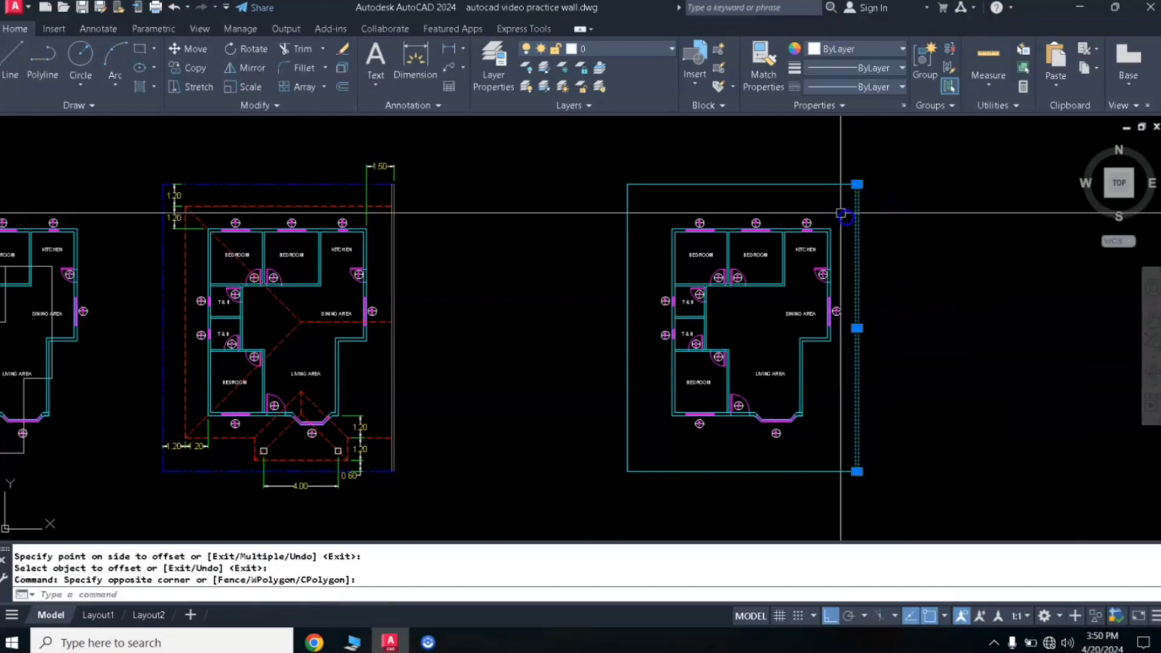
pyautogui.click(633, 50)
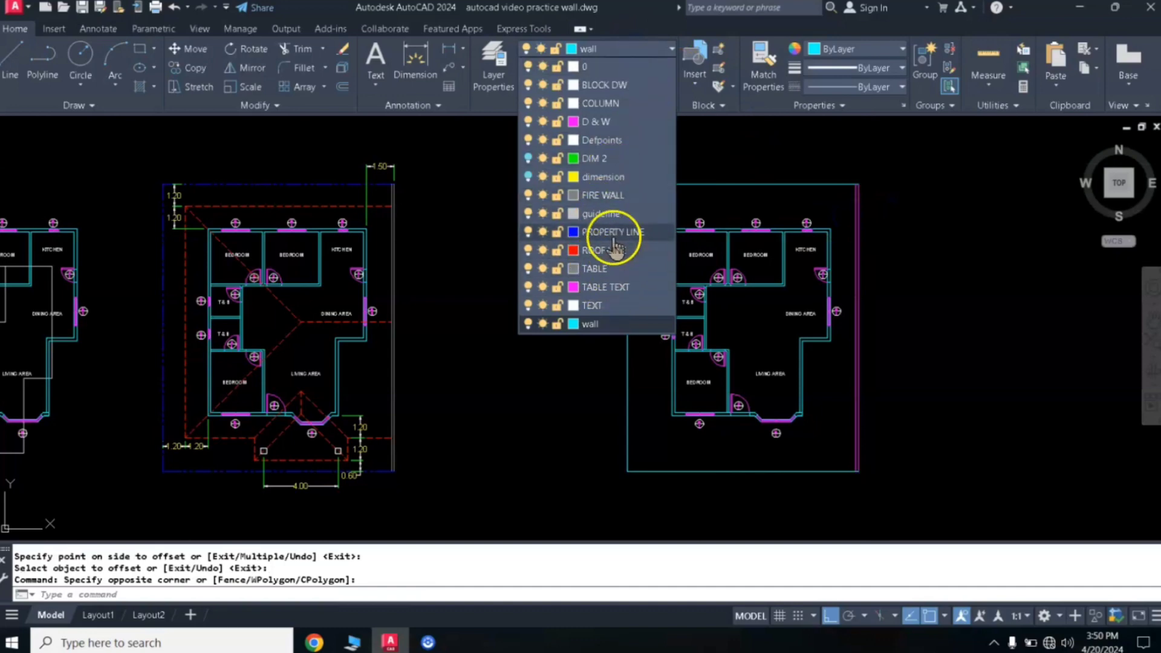
pyautogui.click(608, 195)
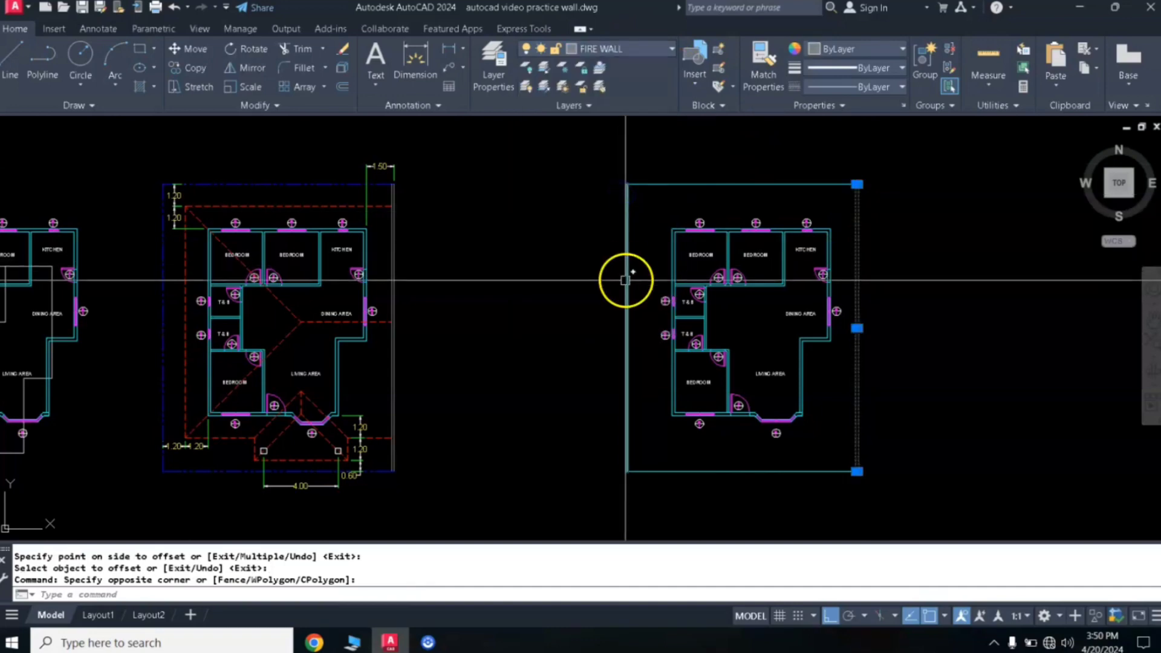
pyautogui.press('Escape')
pyautogui.press('Escape')
# - Assign the boundary's left, top and bottom lines to the PROPERTY LINE layer
pyautogui.click(626, 222)
pyautogui.click(658, 170)
pyautogui.click(625, 197)
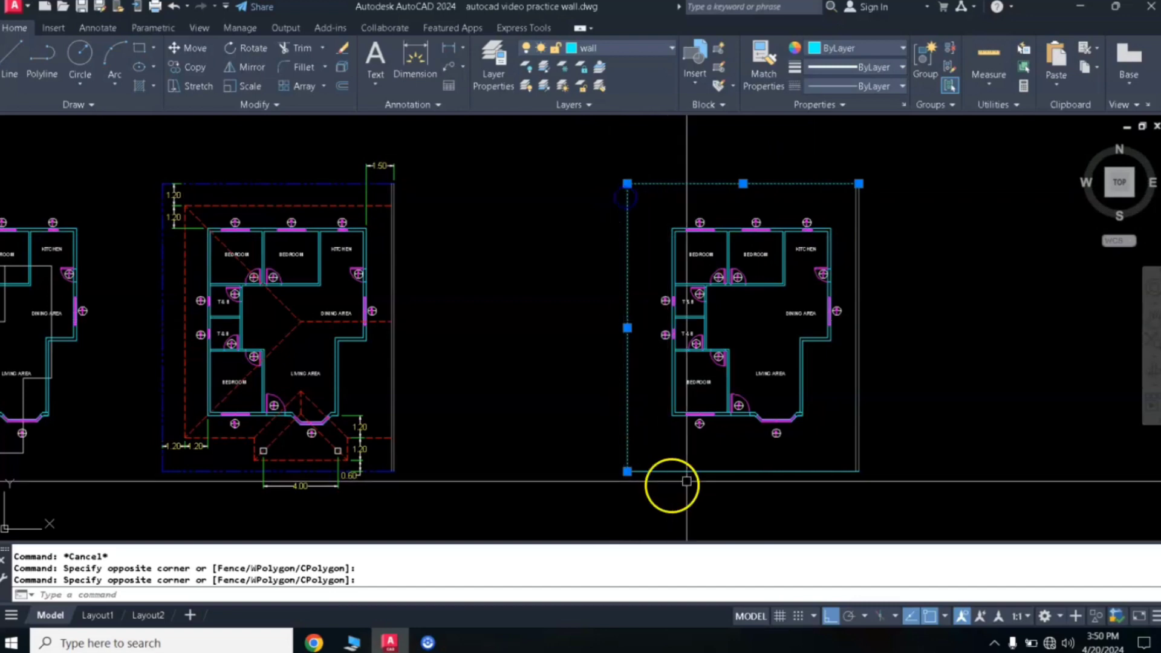
pyautogui.click(704, 445)
pyautogui.click(665, 492)
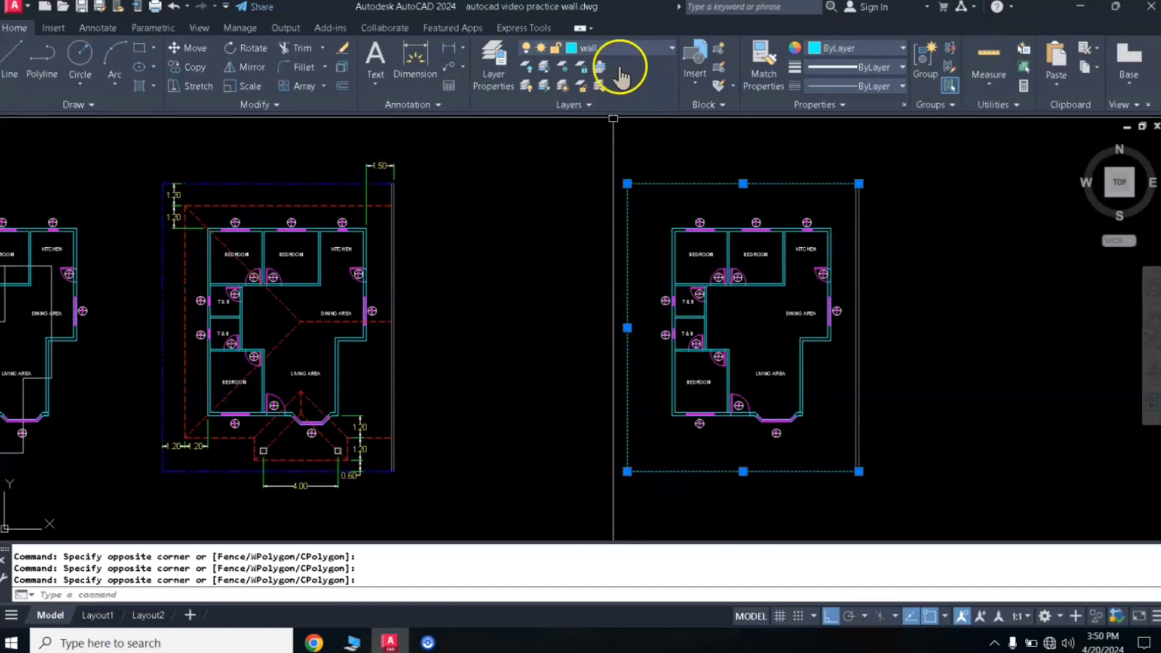
pyautogui.click(623, 48)
pyautogui.click(617, 228)
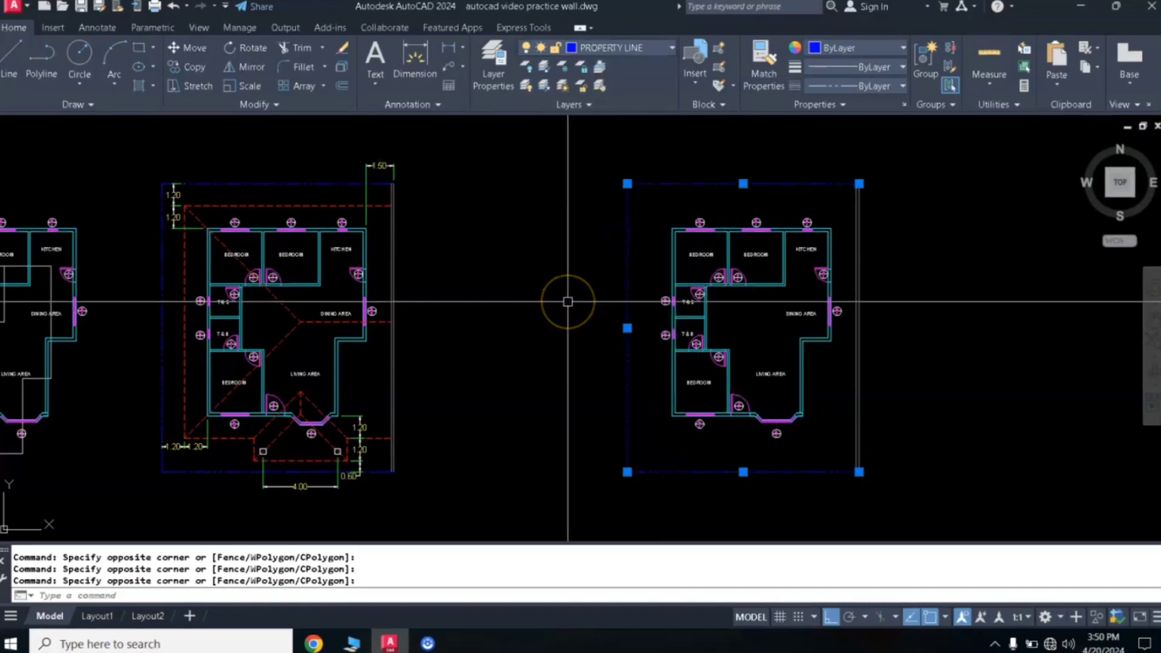
pyautogui.press('Escape')
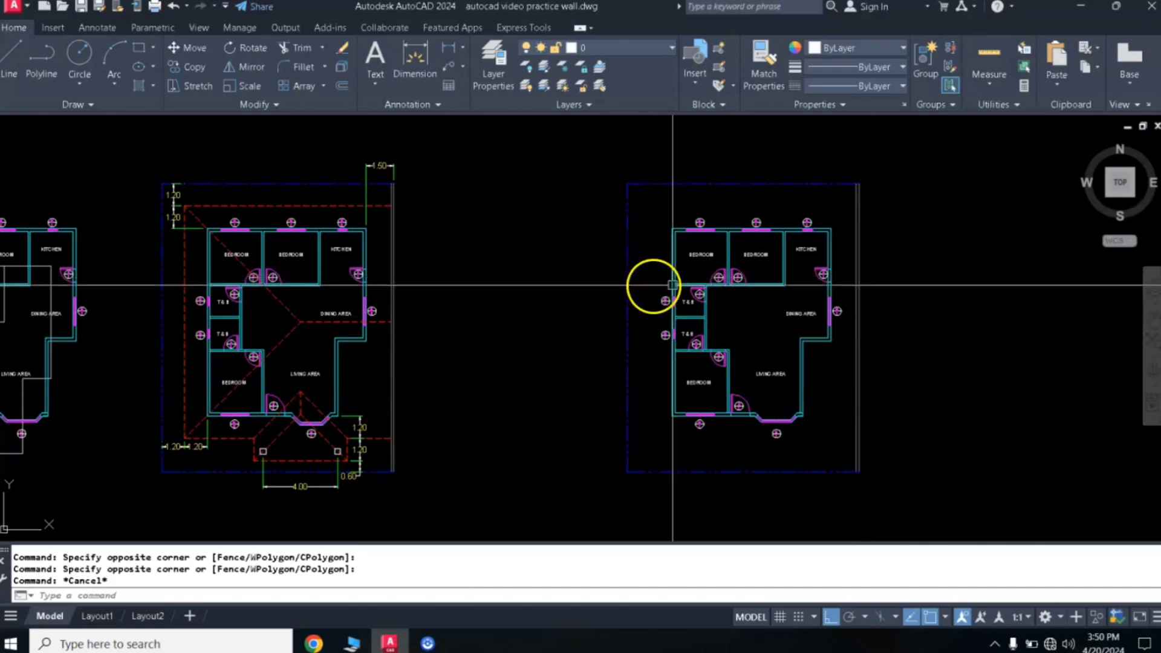
pyautogui.scroll(2, 686, 288)
pyautogui.scroll(-3, 687, 287)
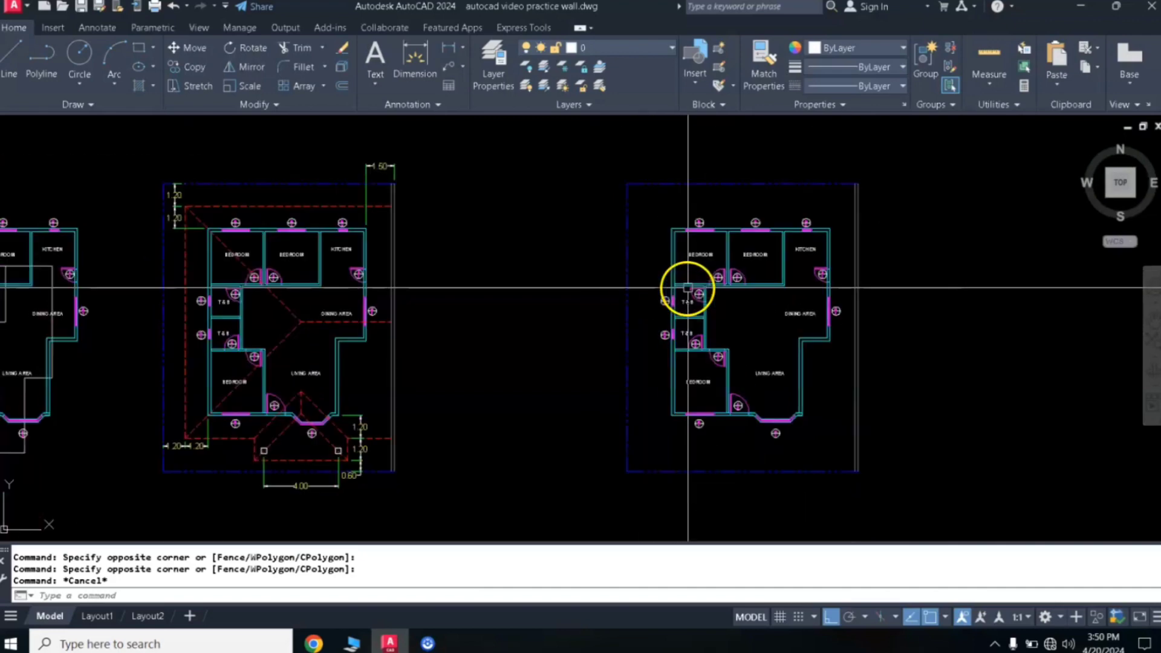
pyautogui.scroll(1, 688, 287)
pyautogui.moveTo(689, 289); pyautogui.dragTo(696, 292, button='middle')
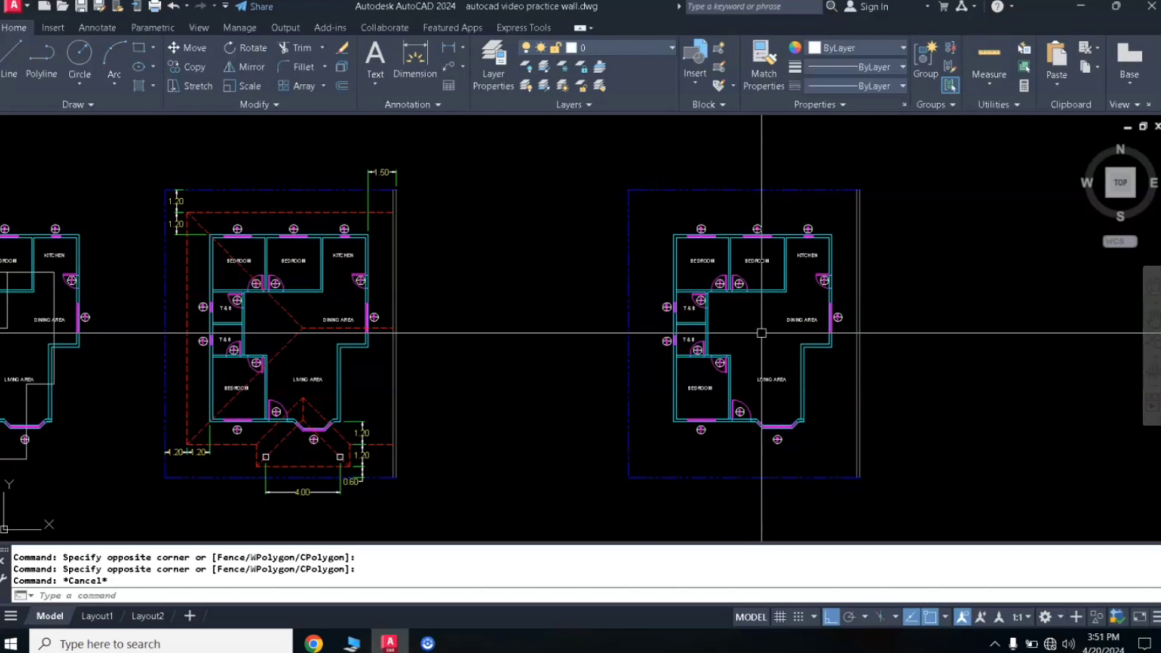
pyautogui.scroll(-1, 761, 333)
pyautogui.moveTo(761, 332); pyautogui.dragTo(811, 333, button='middle')
pyautogui.scroll(2, 811, 318)
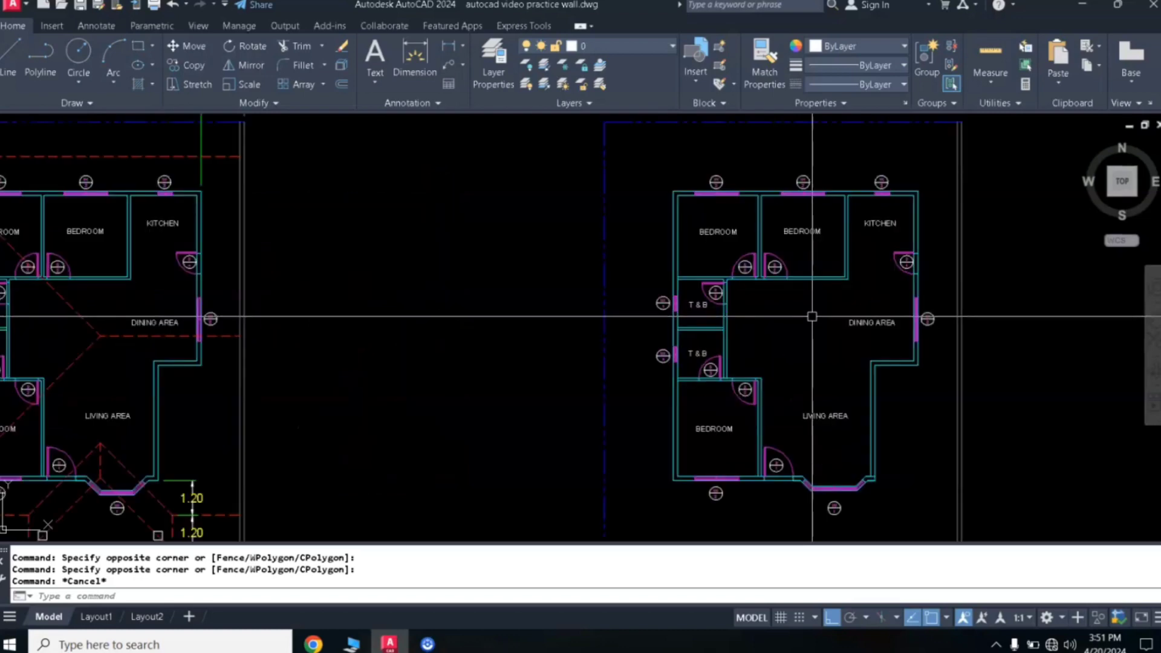
pyautogui.scroll(-2, 812, 317)
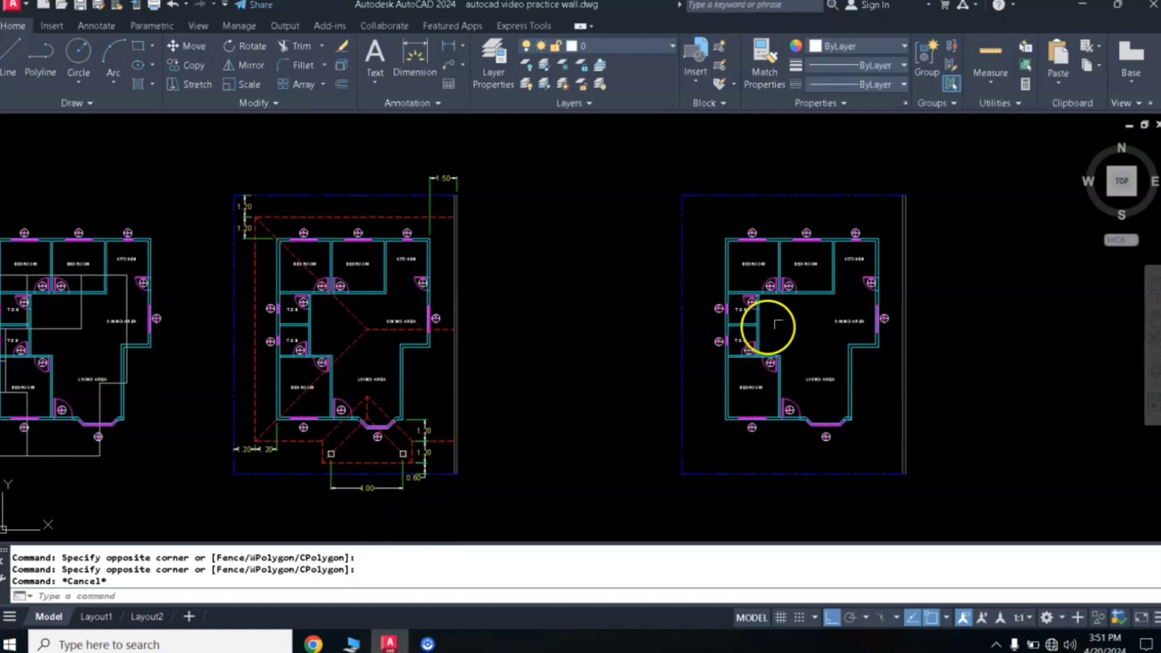
# - Offset the bottom property line of the rightmost plan 0.6 inward
pyautogui.write('o')
pyautogui.press('Return')
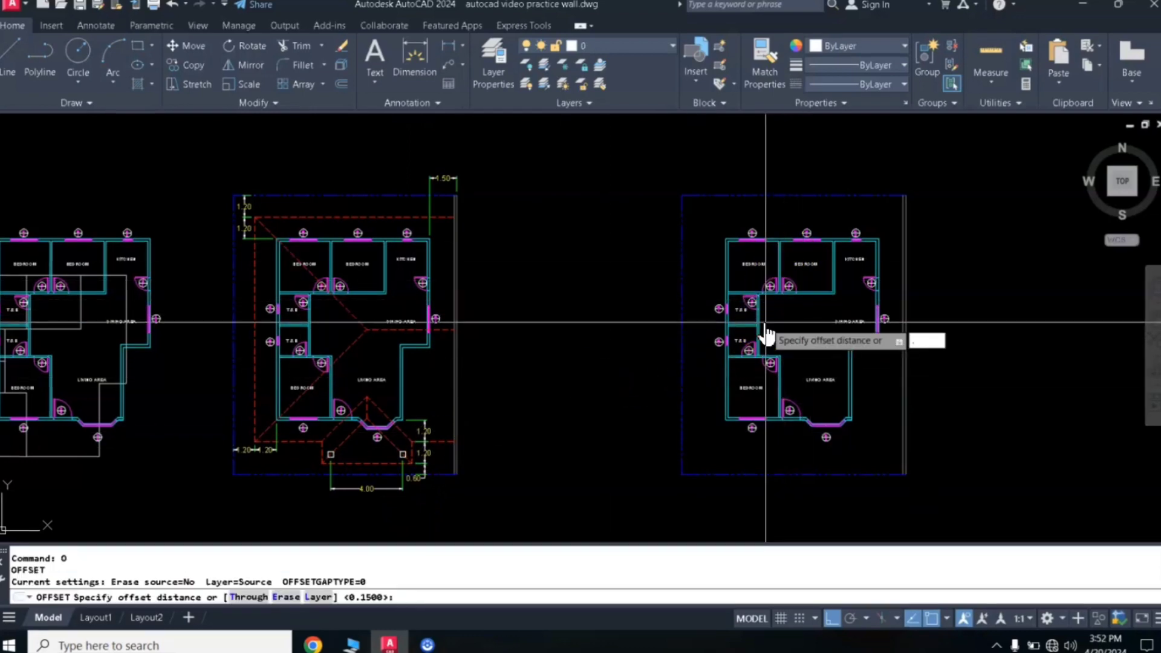
pyautogui.write('.6')
pyautogui.press('Return')
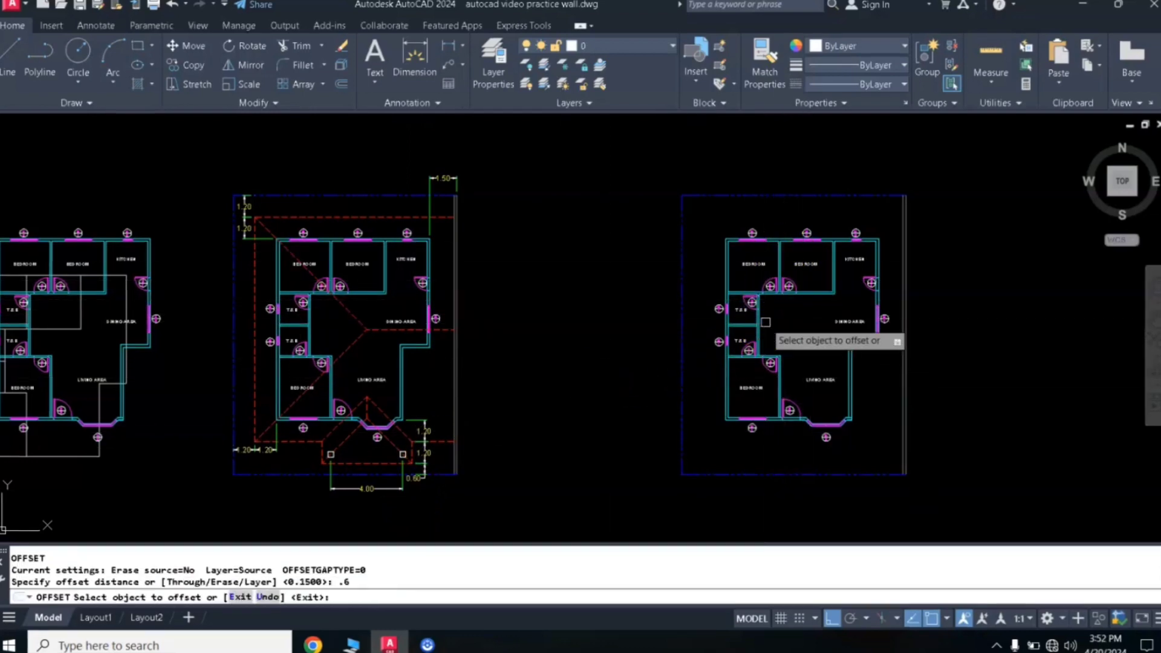
pyautogui.click(819, 475)
pyautogui.click(819, 468)
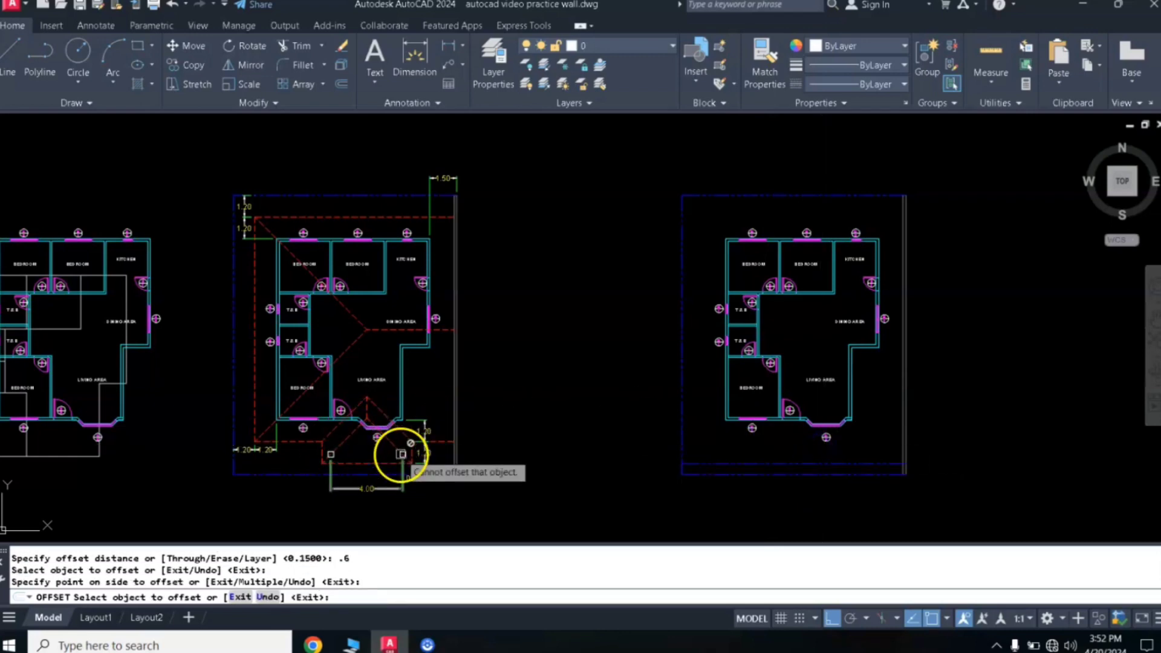
pyautogui.press('Return')
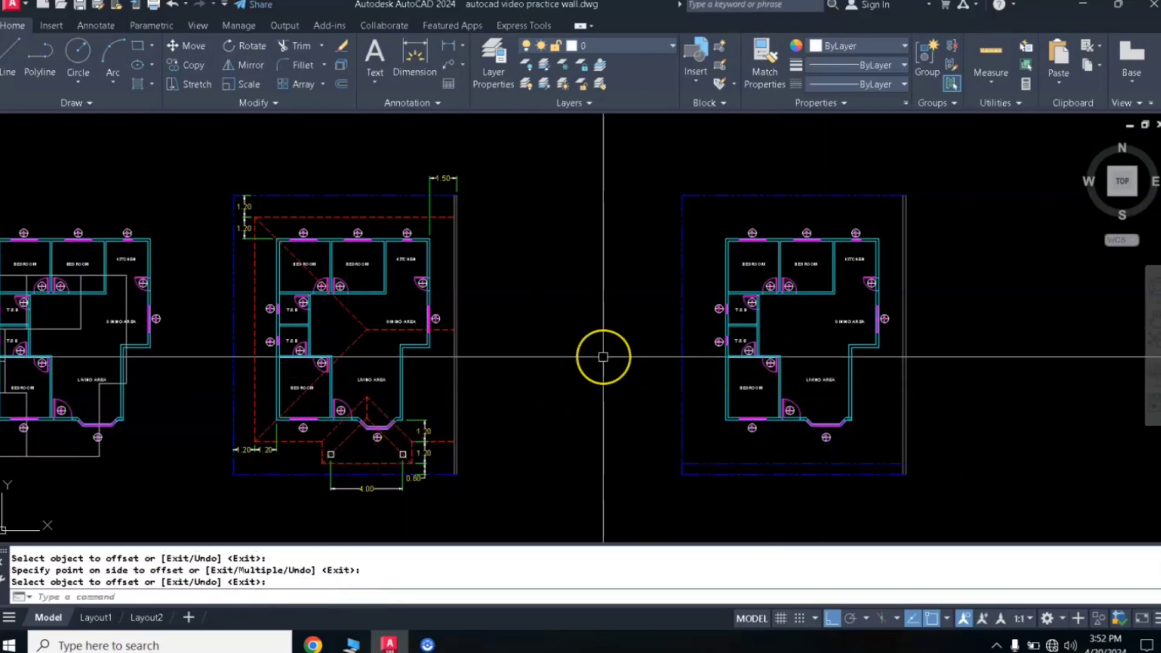
# - Offset the top and left property lines of the rightmost plan 1.2 inward
pyautogui.write('o')
pyautogui.press('Return')
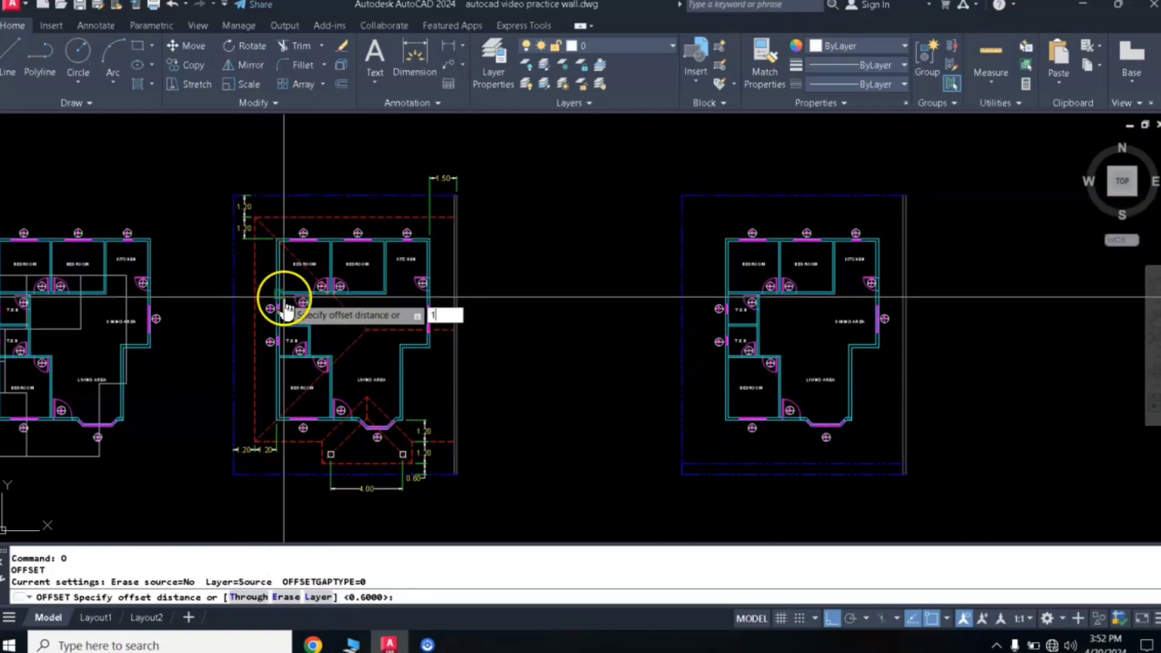
pyautogui.press('Return')
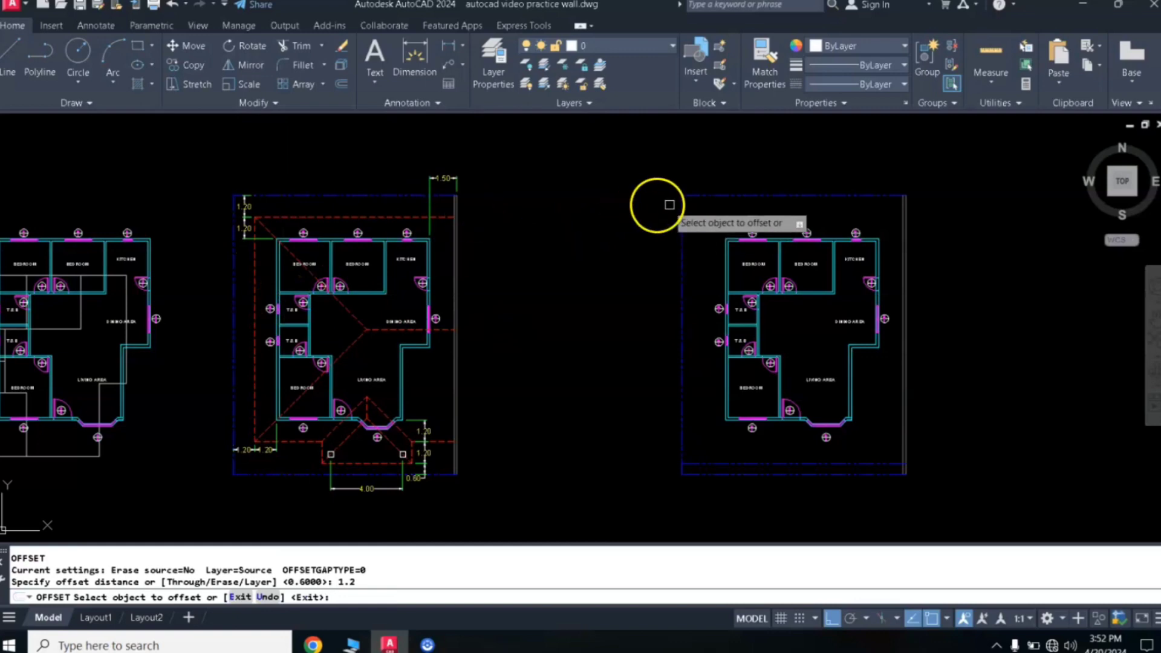
pyautogui.click(707, 199)
pyautogui.click(701, 236)
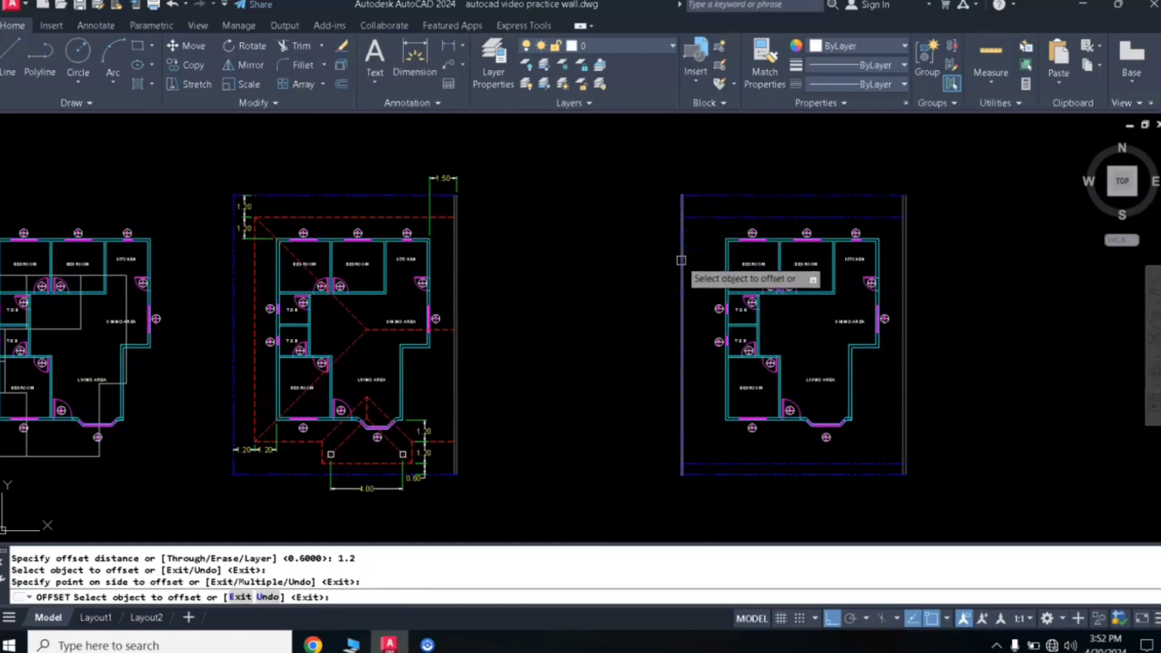
pyautogui.click(682, 260)
pyautogui.click(701, 252)
pyautogui.press('Return')
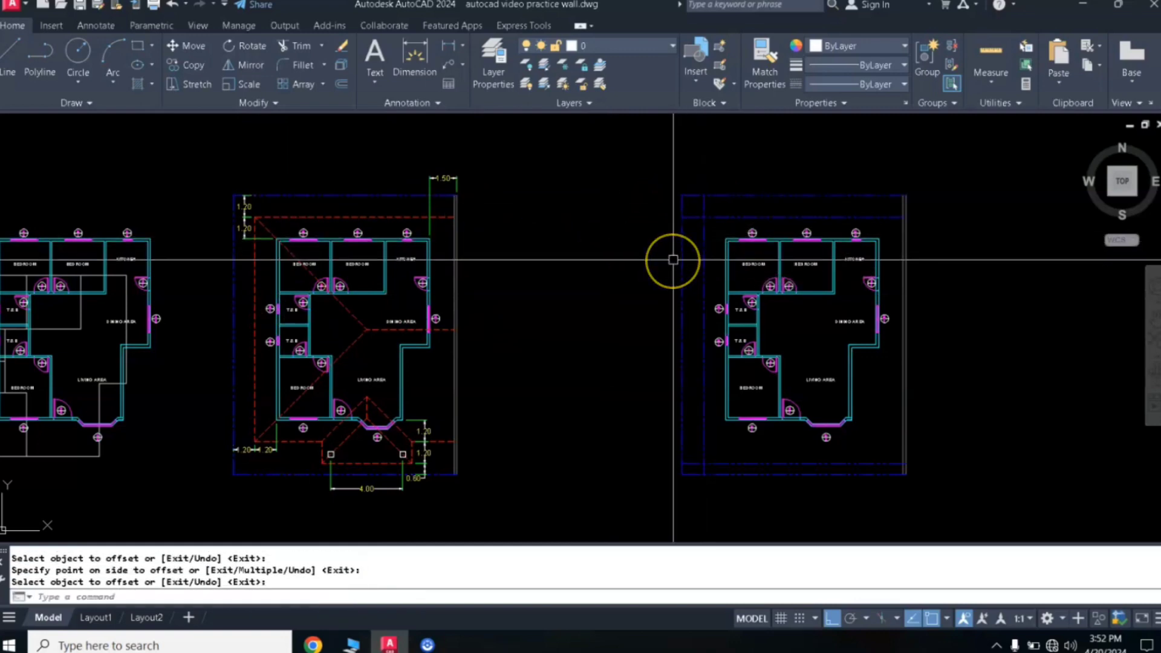
# - Fillet the three inner offset lines into sharp corners at the top-left and bottom-left, using the Multiple option
pyautogui.write('f')
pyautogui.press('Return')
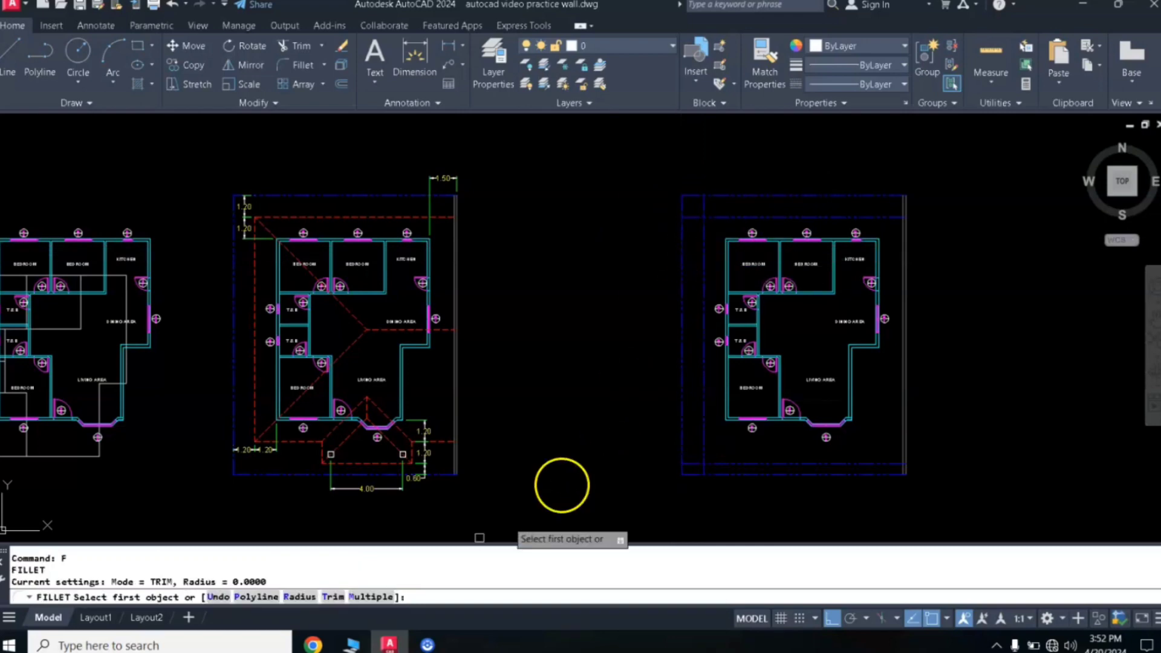
pyautogui.click(377, 598)
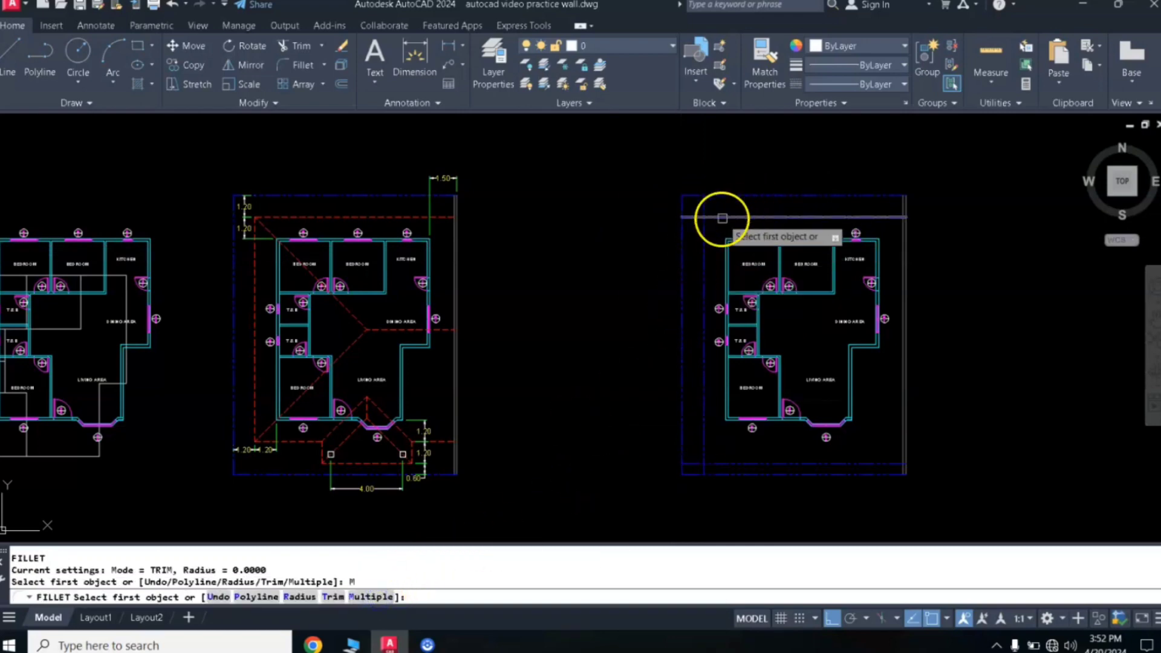
pyautogui.click(720, 216)
pyautogui.click(708, 248)
pyautogui.click(691, 427)
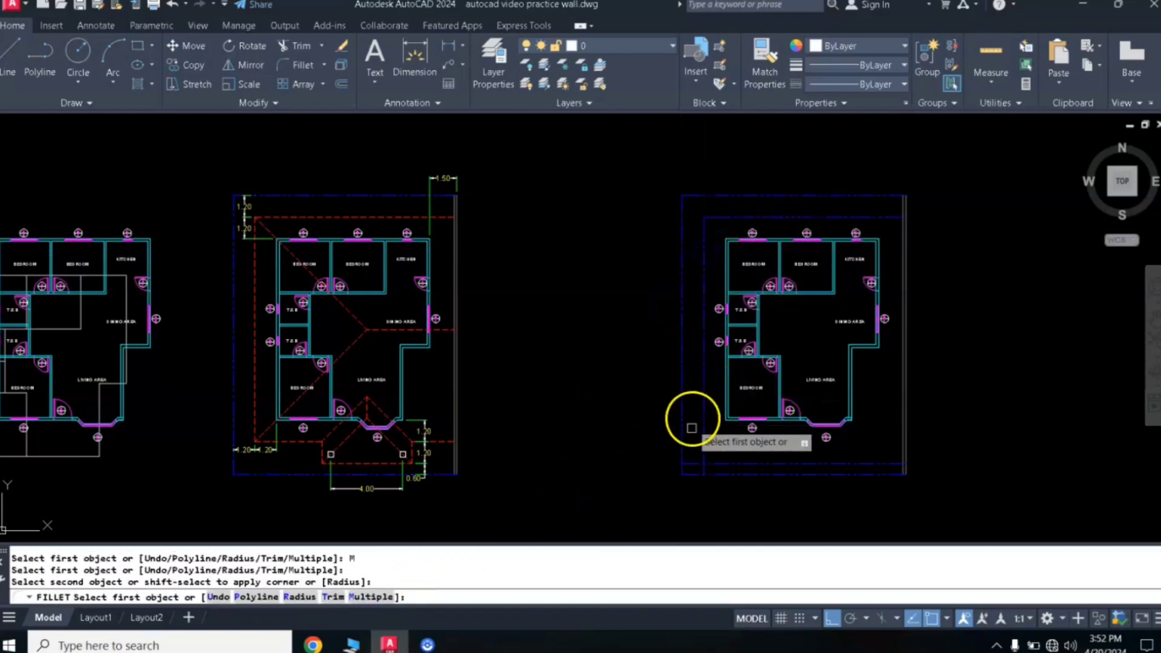
pyautogui.click(736, 463)
pyautogui.press('Return')
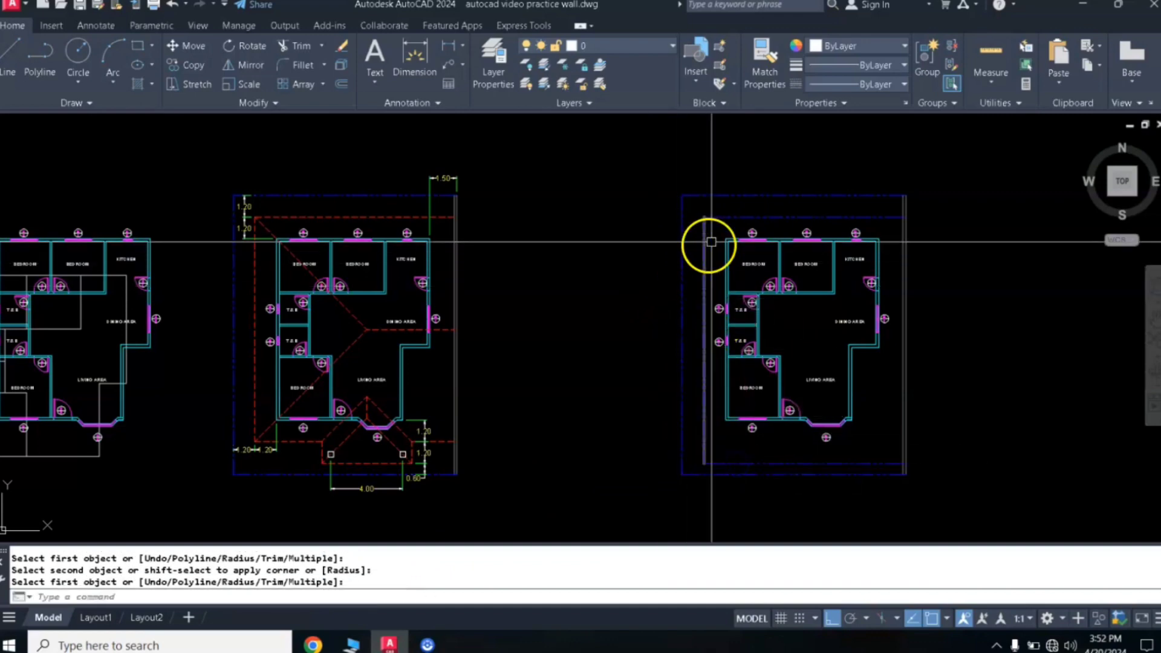
# - Assign the inner top, left and bottom offset lines to the ROOF LINE layer
pyautogui.click(730, 216)
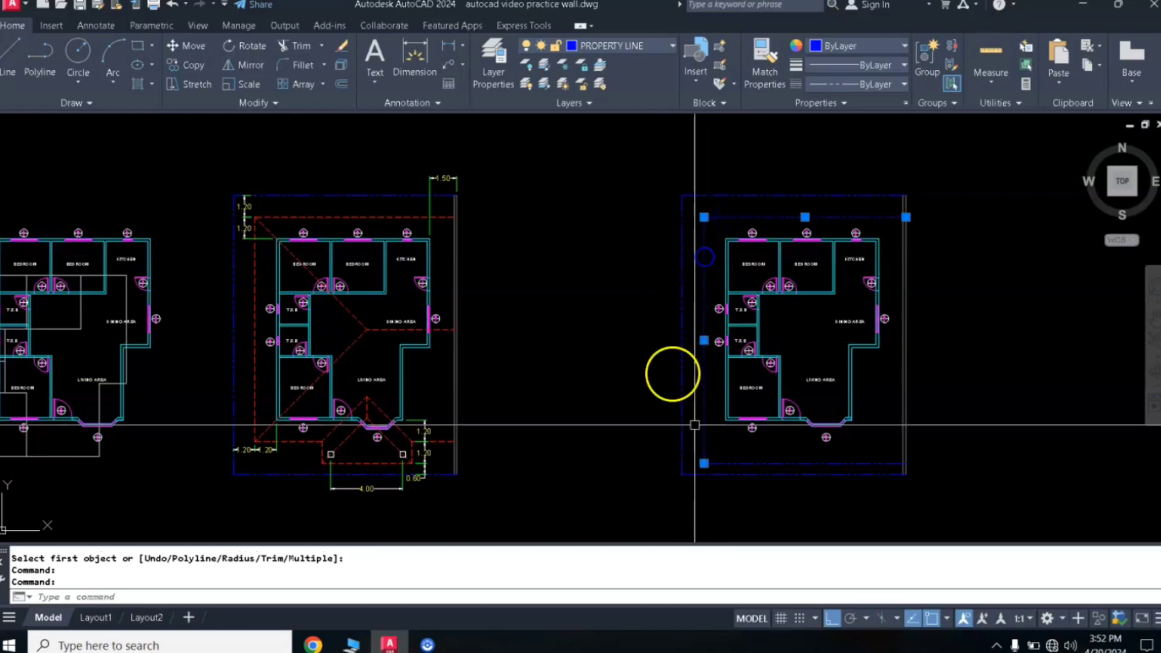
pyautogui.click(774, 467)
pyautogui.click(635, 47)
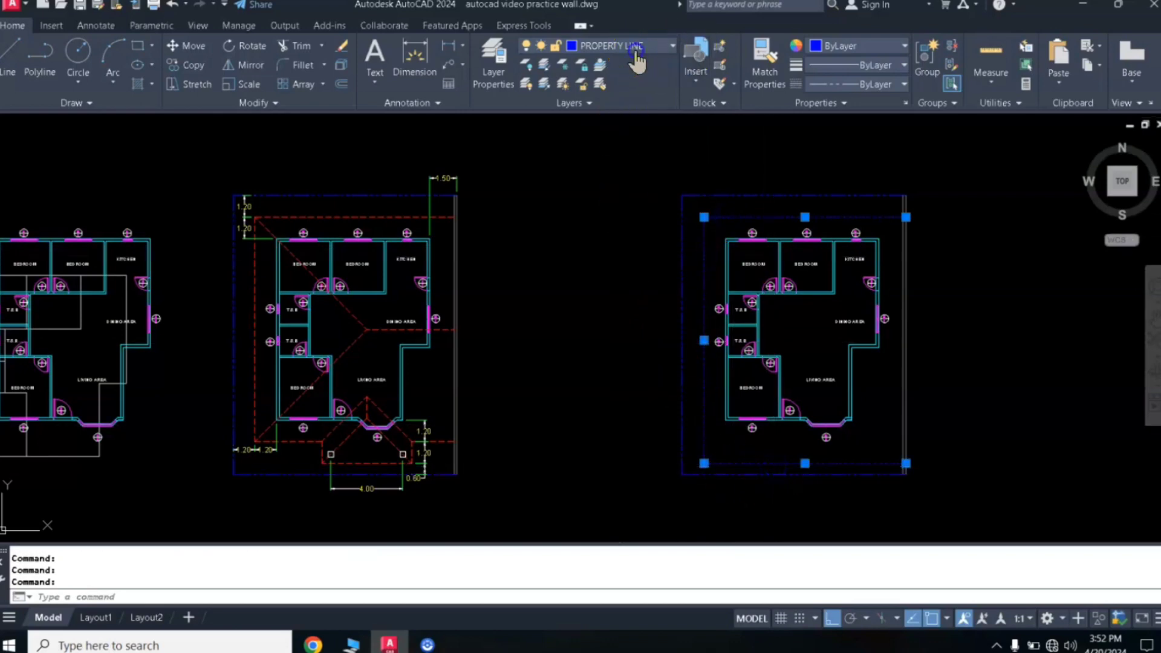
pyautogui.click(607, 251)
pyautogui.click(611, 250)
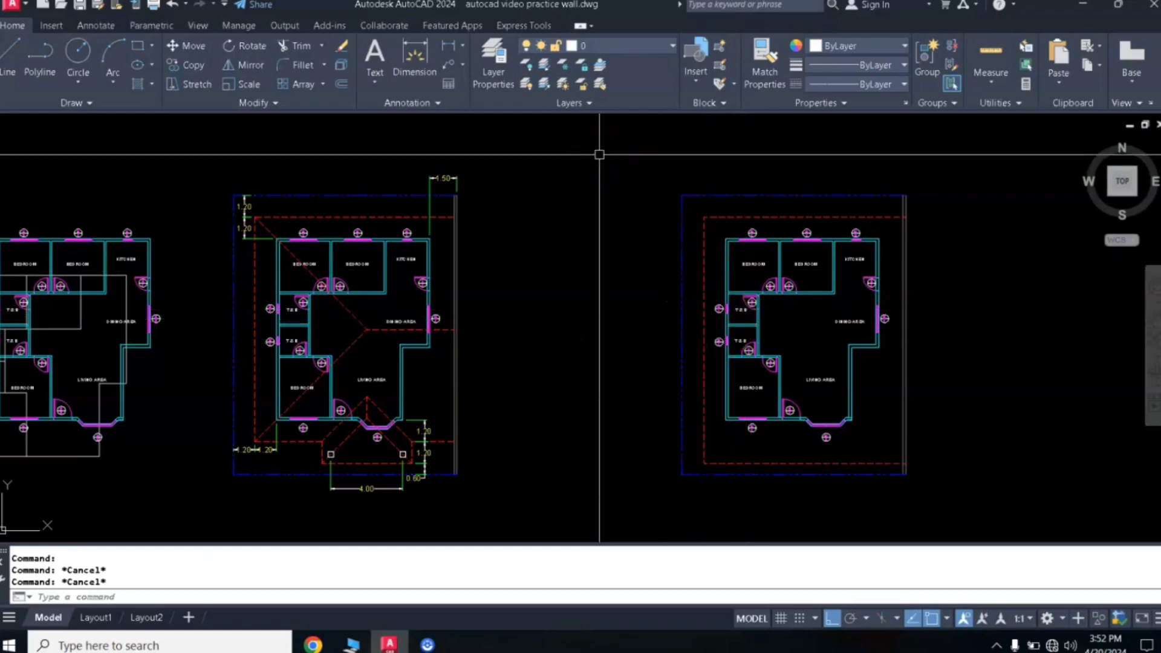
pyautogui.click(679, 240)
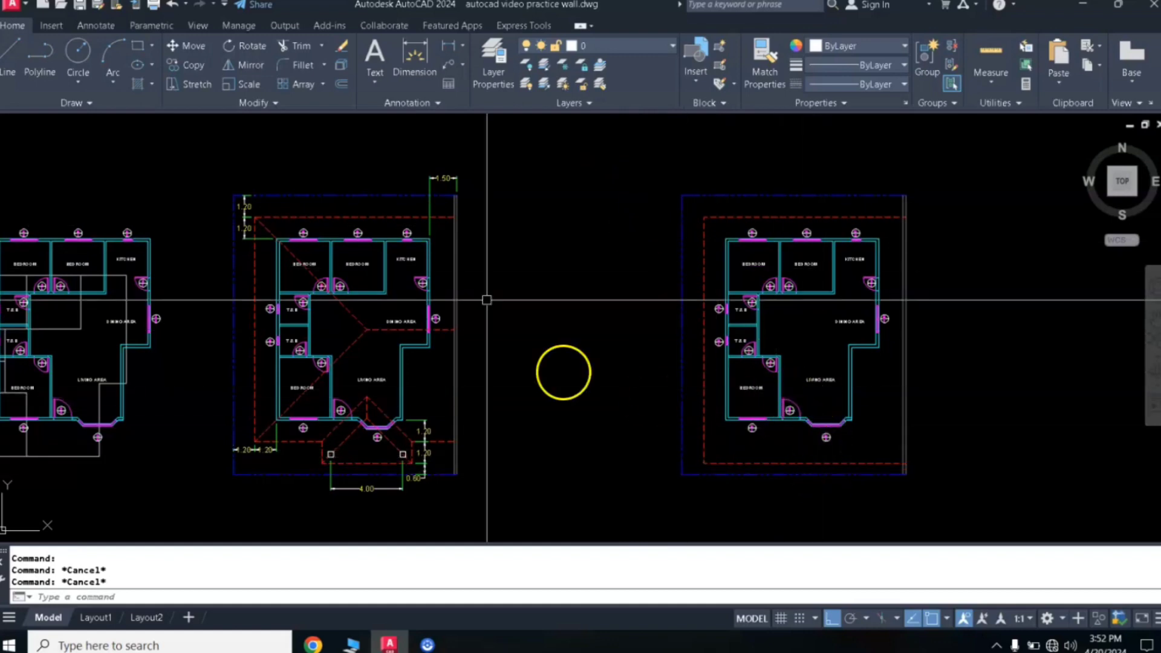
# - Offset the bottom roof line 1.2 upward, toward the house
pyautogui.press('Return')
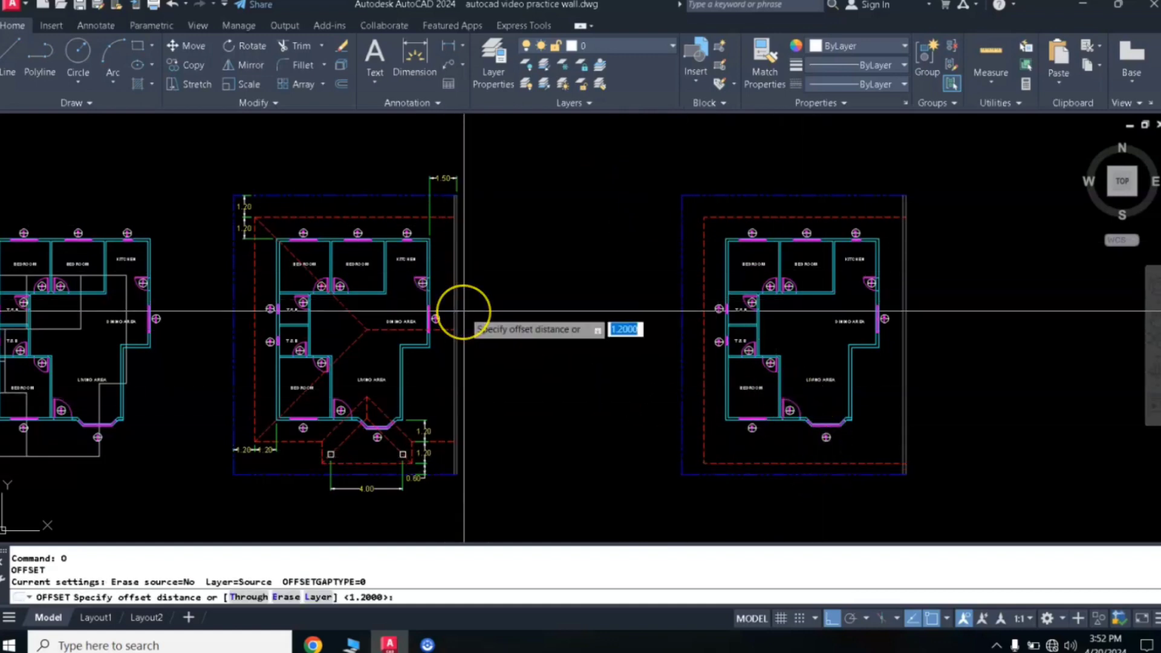
pyautogui.press('Return')
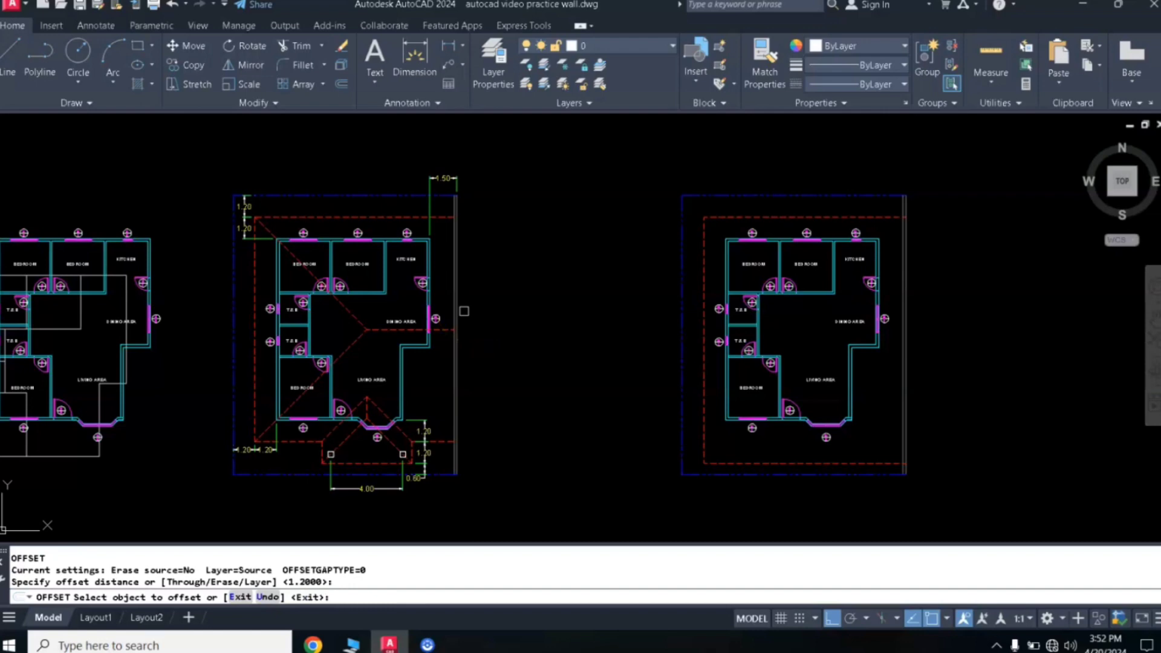
pyautogui.click(794, 462)
pyautogui.click(667, 442)
pyautogui.press('Return')
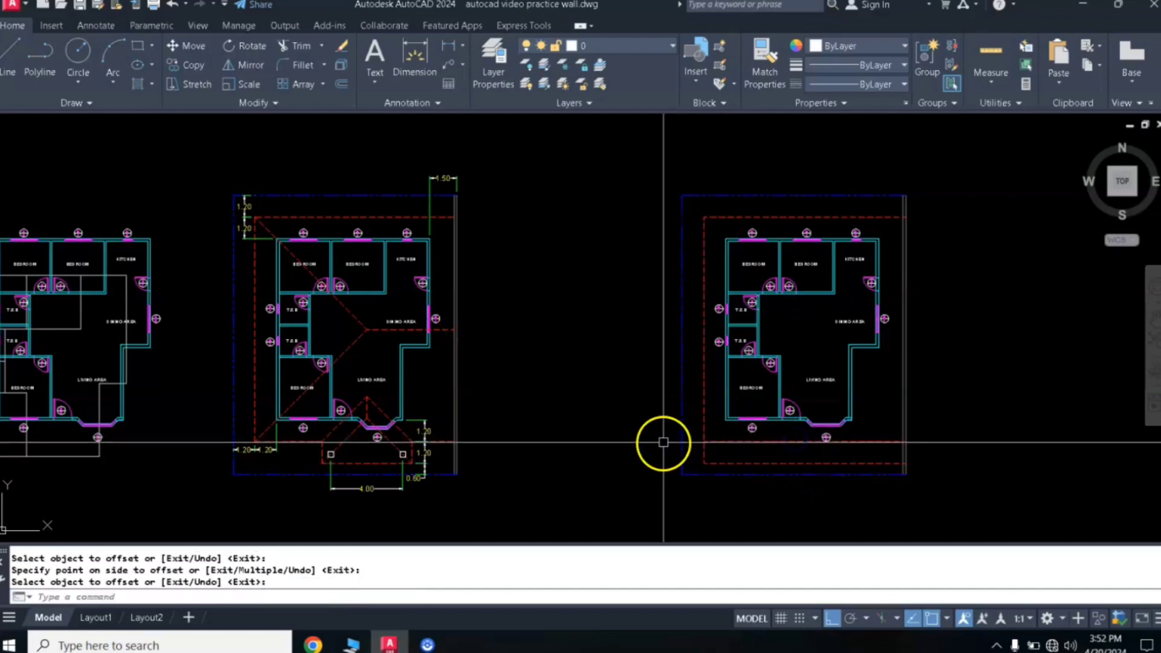
# - Fillet the new upper bottom roof line with the left roof line into a sharp corner
pyautogui.write('f')
pyautogui.press('Return')
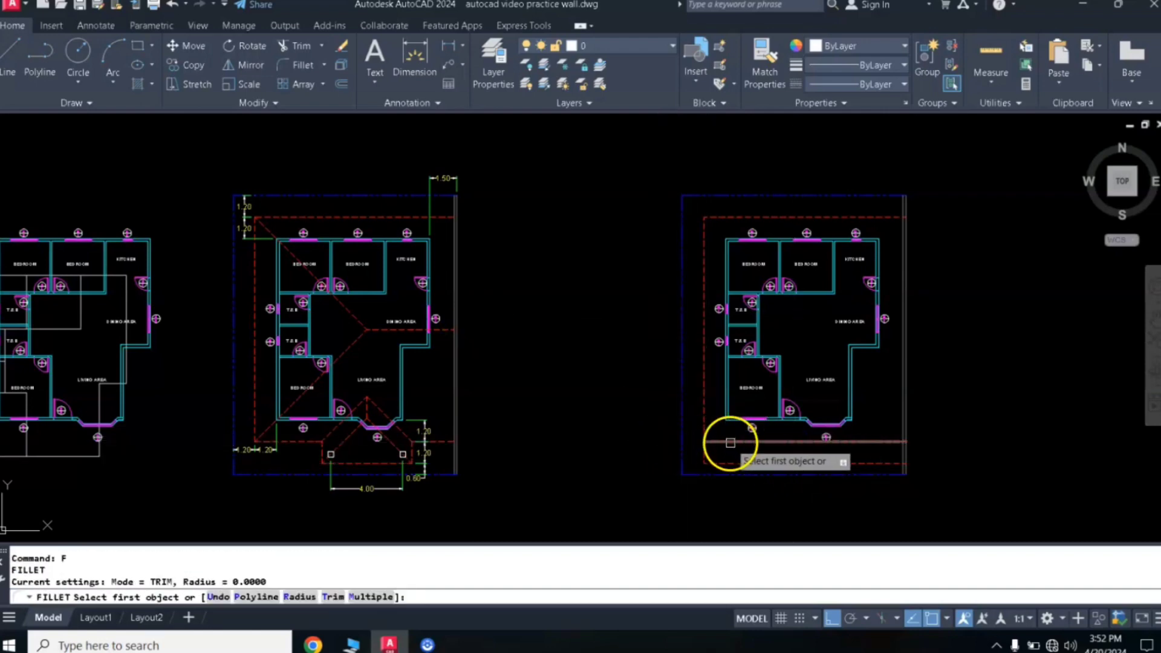
pyautogui.click(720, 442)
pyautogui.click(707, 404)
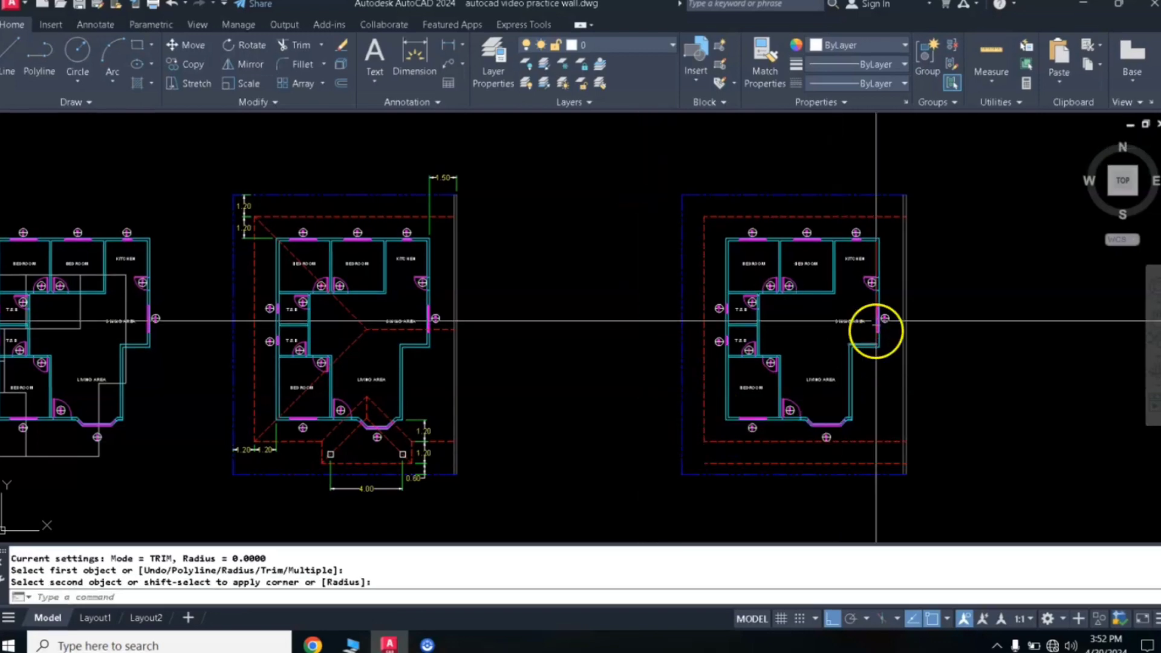
# - Make ROOF LINE the current layer and draw a 45° construction line through the main roof outline's bottom-left corner
pyautogui.click(607, 46)
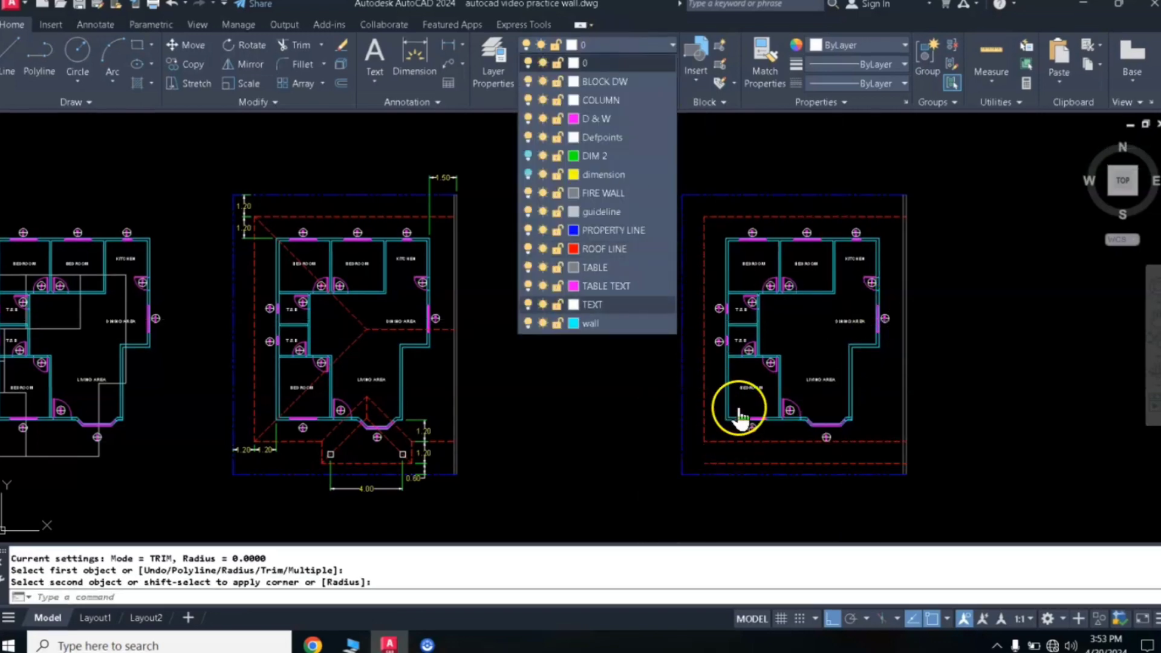
pyautogui.click(619, 250)
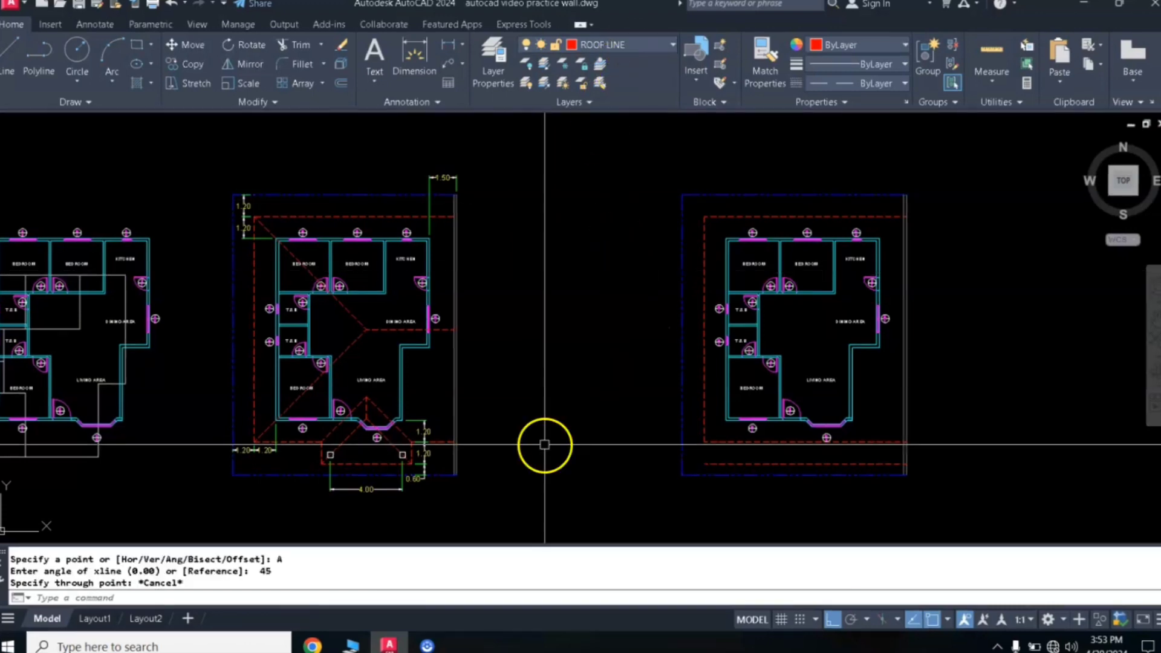
pyautogui.write('xl')
pyautogui.press('Return')
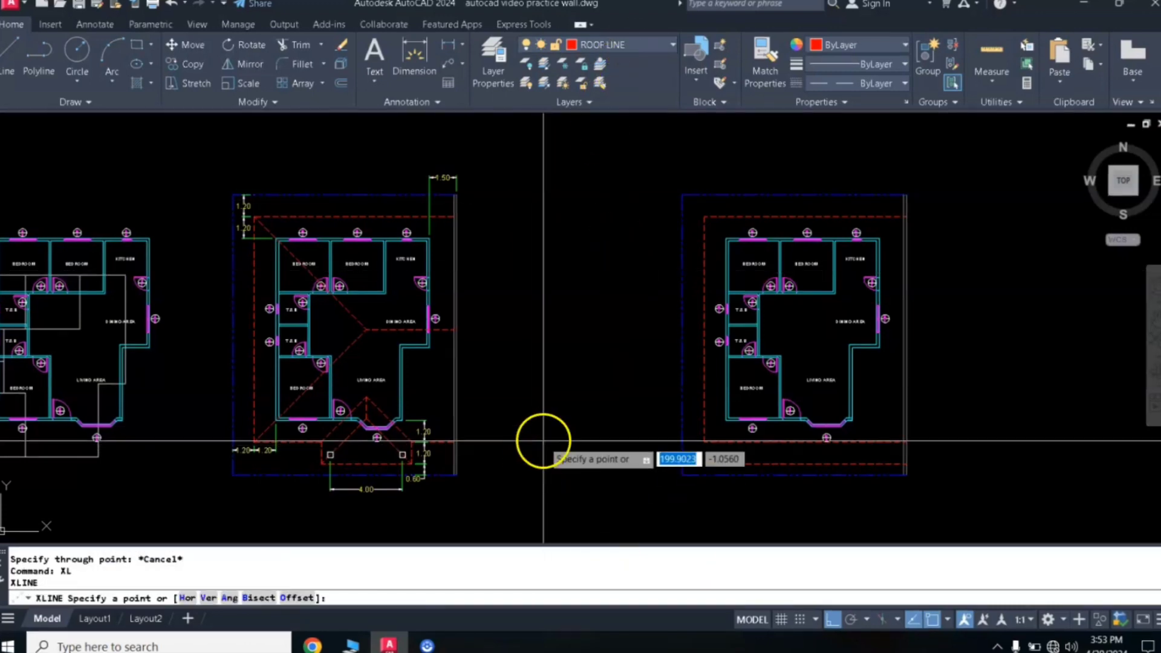
pyautogui.click(234, 600)
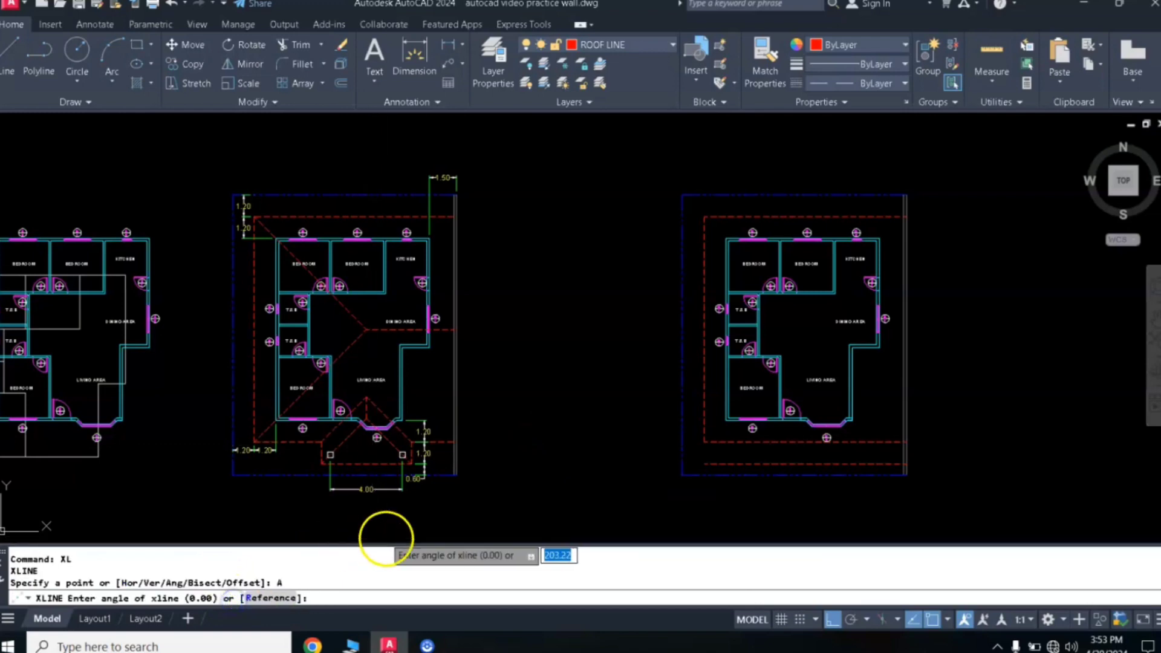
pyautogui.press('Return')
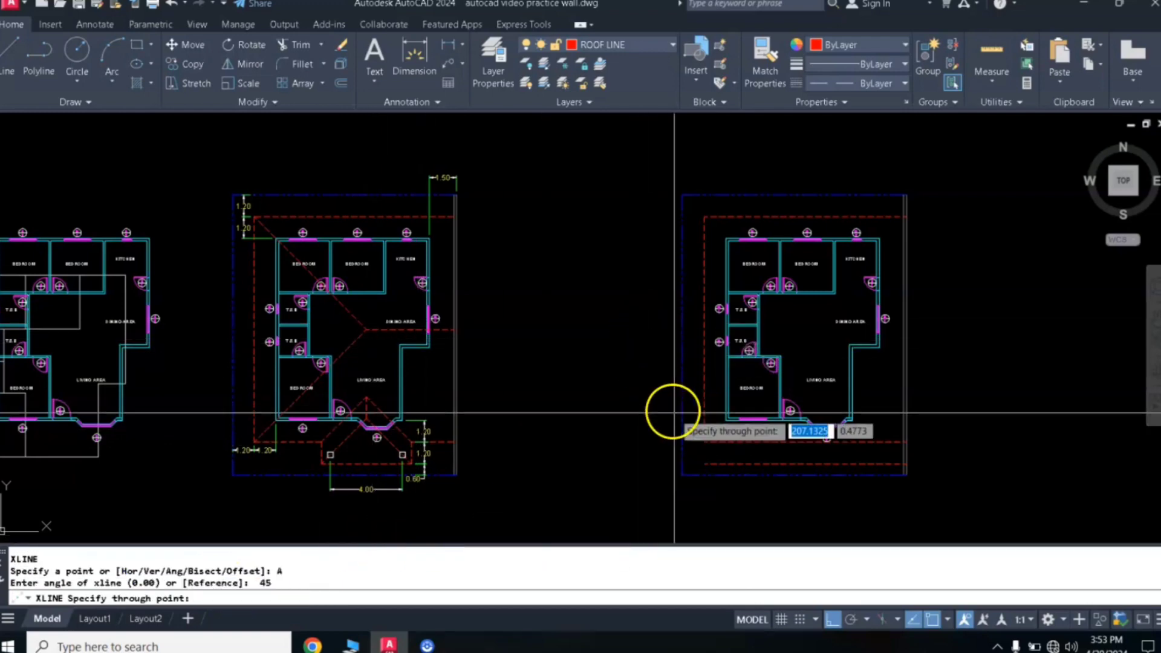
pyautogui.click(704, 443)
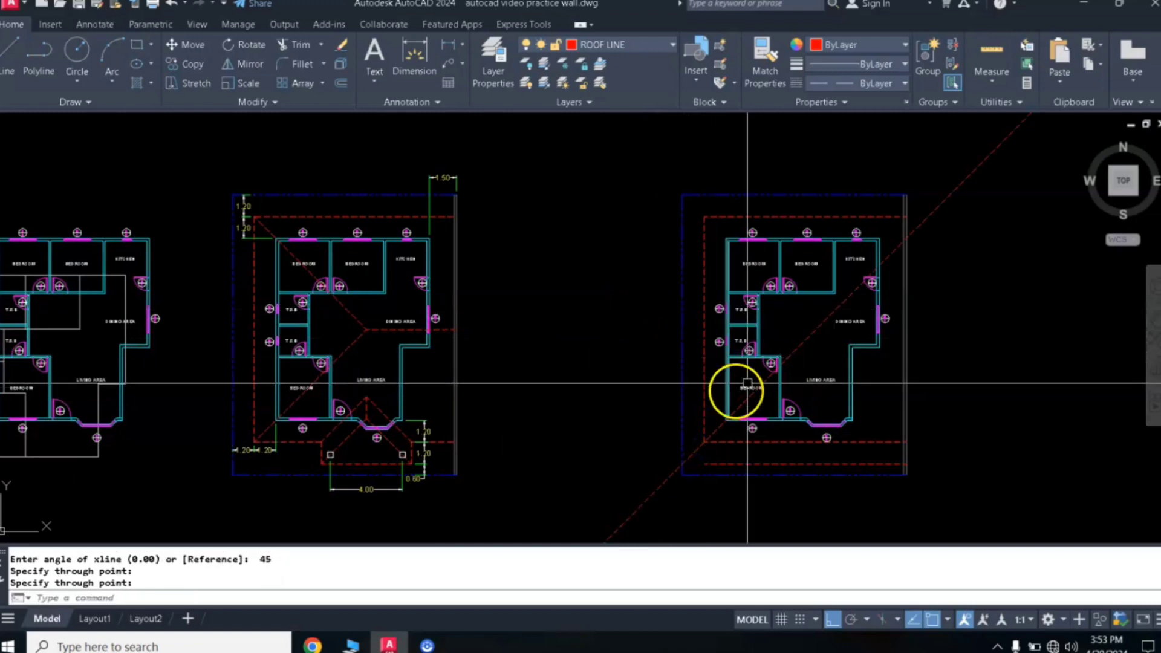
# - Mirror the 45° construction line about a horizontal axis through the left roof line's midpoint, keeping the original
pyautogui.click(800, 344)
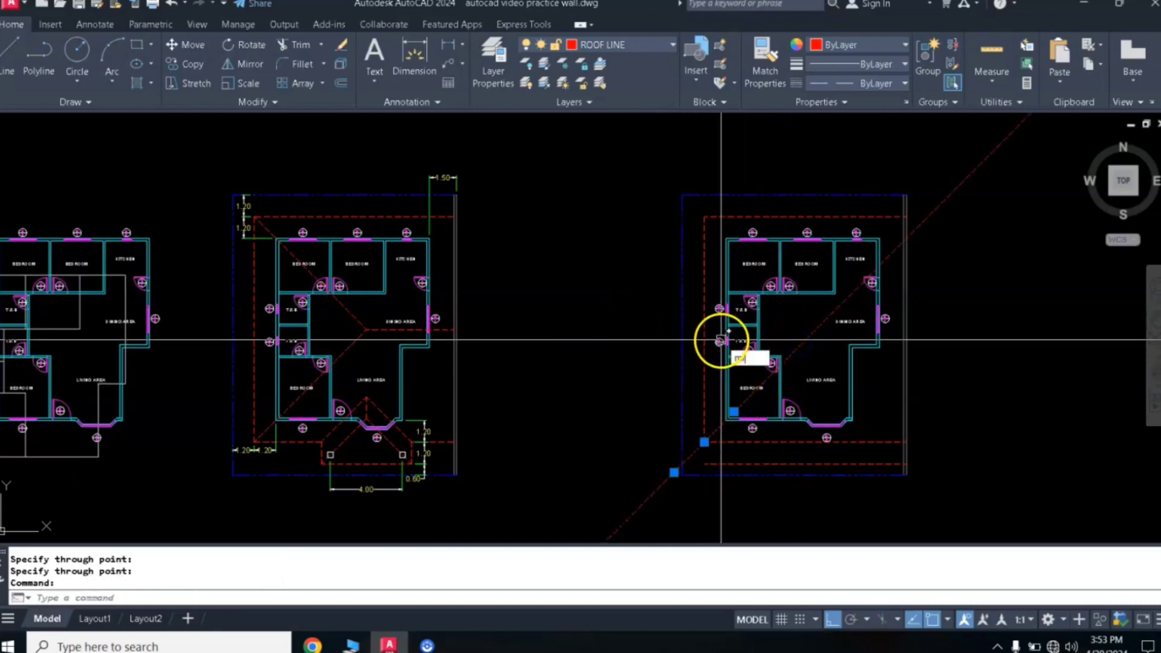
pyautogui.press('Return')
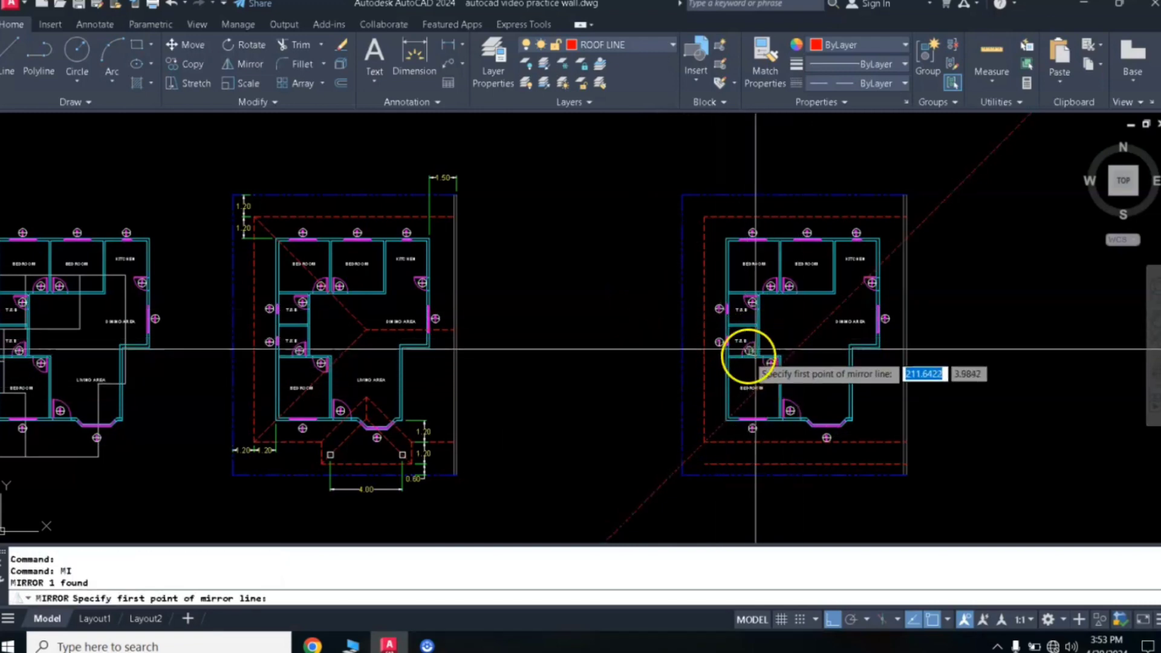
pyautogui.click(704, 327)
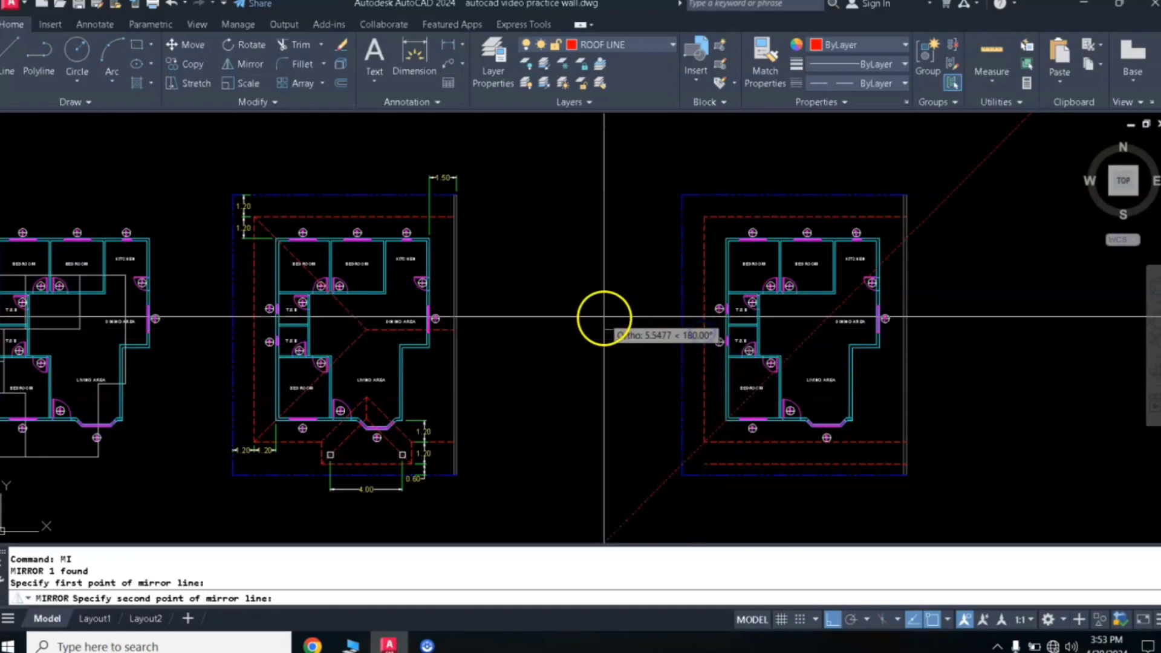
pyautogui.press('Return')
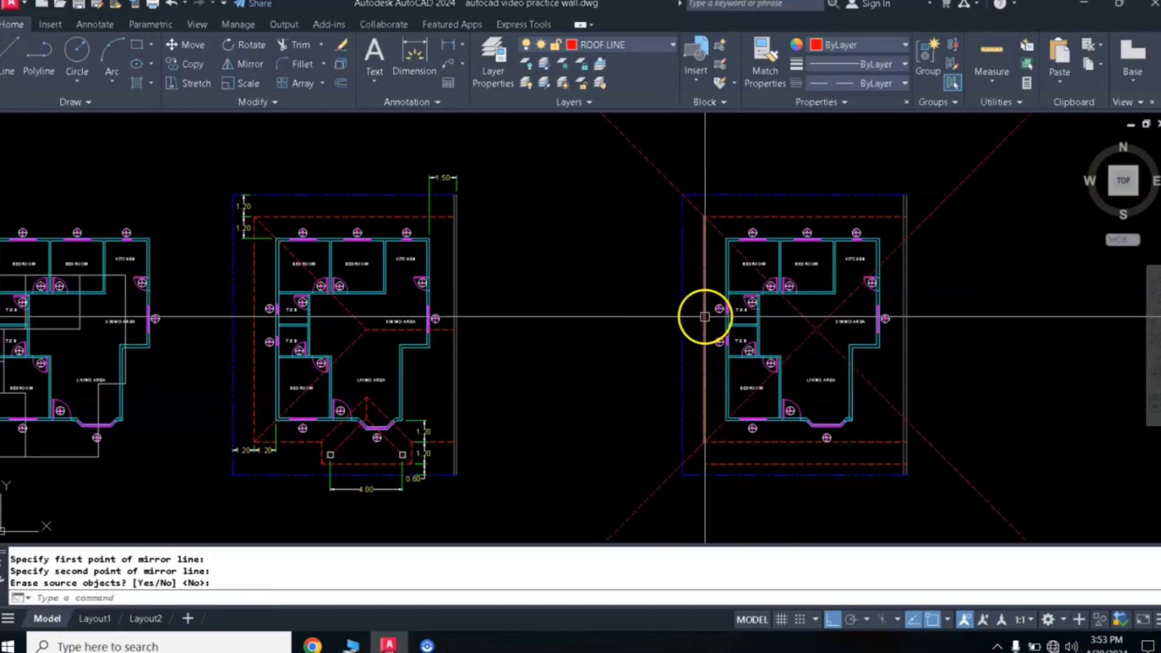
# - Fillet the two 45° construction lines with the left roof line and with each other to form the main roof's hip lines
pyautogui.write('f')
pyautogui.press('Return')
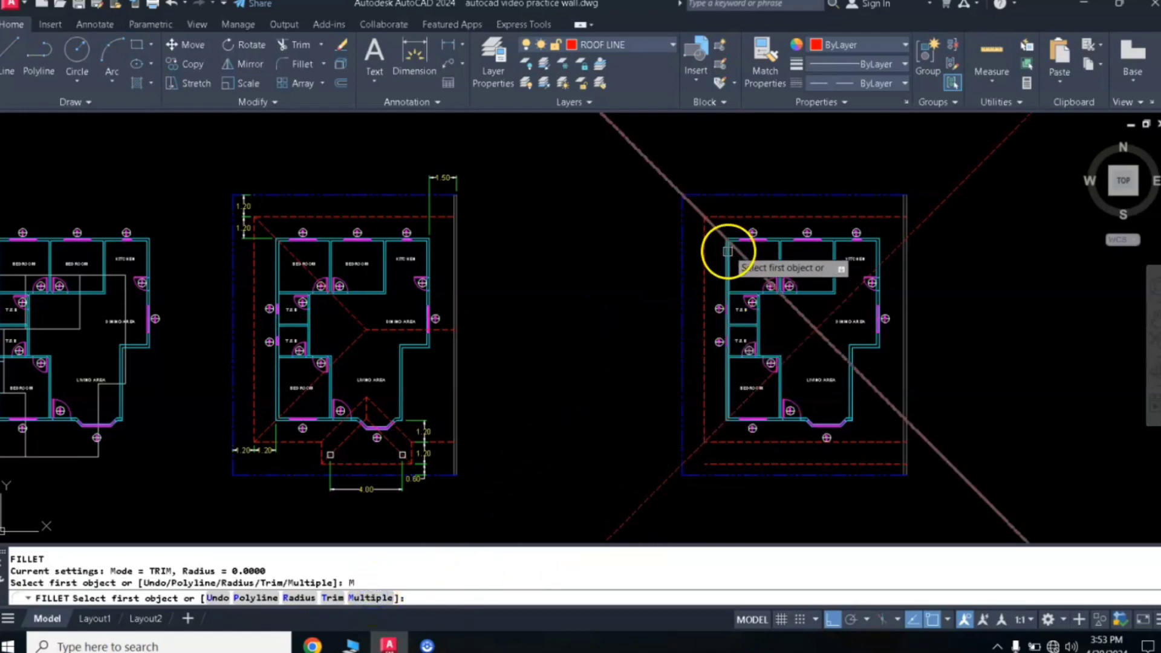
pyautogui.click(747, 258)
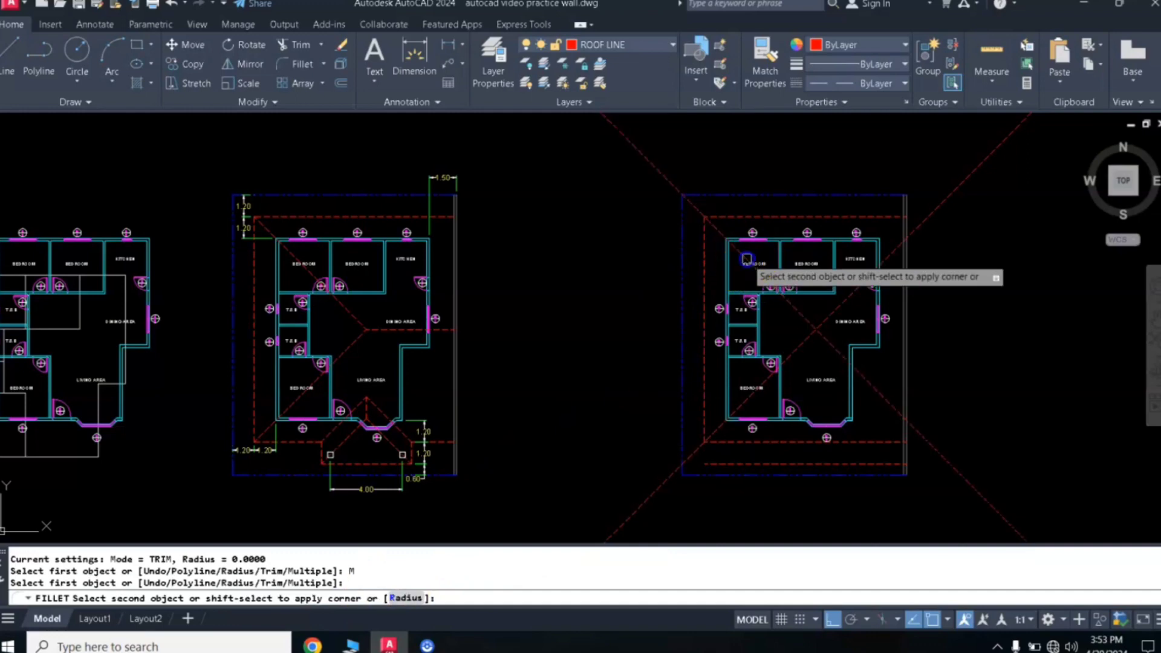
pyautogui.click(701, 287)
pyautogui.click(702, 297)
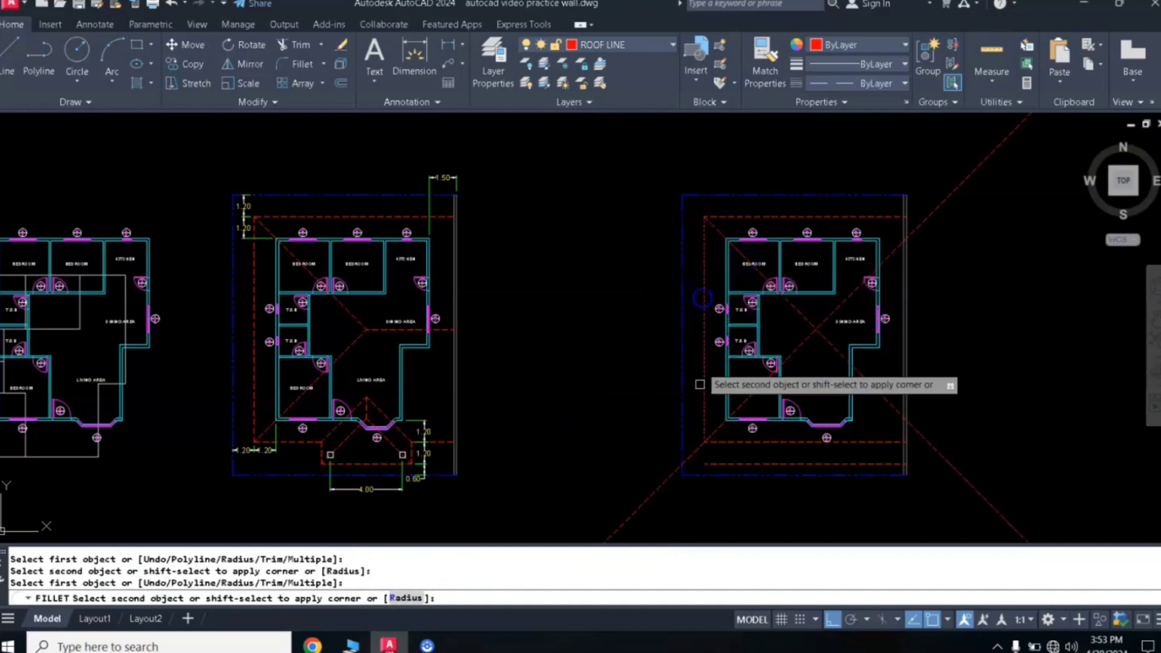
pyautogui.click(708, 422)
pyautogui.click(797, 311)
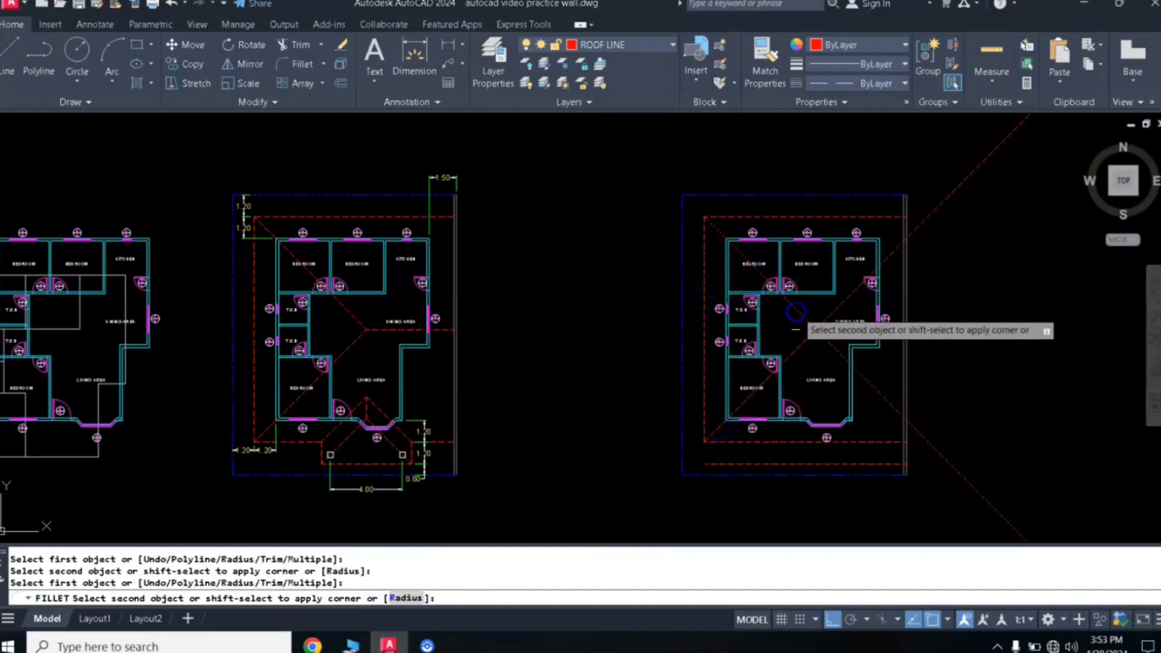
pyautogui.click(790, 354)
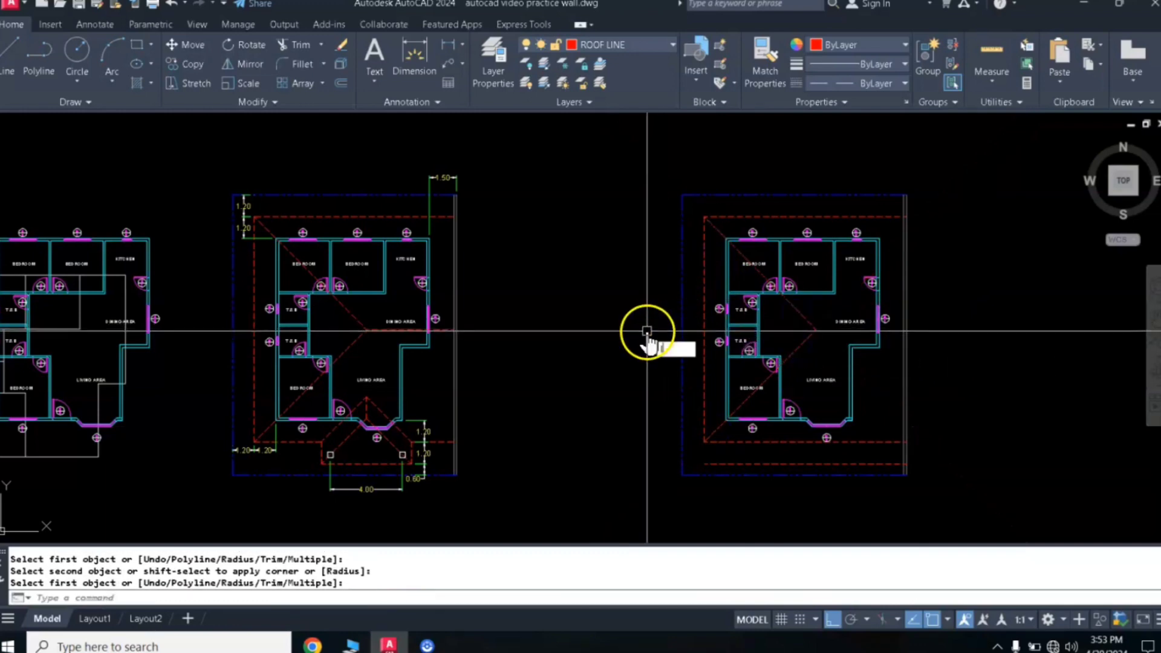
# - Draw a horizontal ridge line from the point where the hip lines meet to the fire wall
pyautogui.write('L')
pyautogui.press('Return')
pyautogui.click(816, 332)
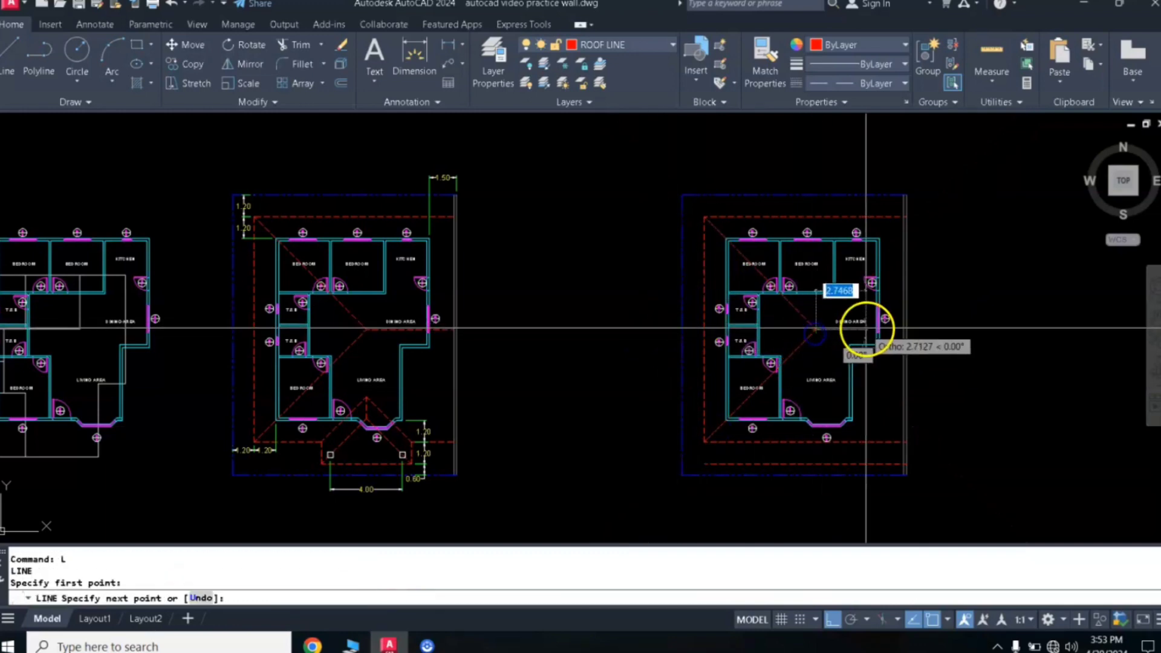
pyautogui.click(903, 329)
pyautogui.press('Return')
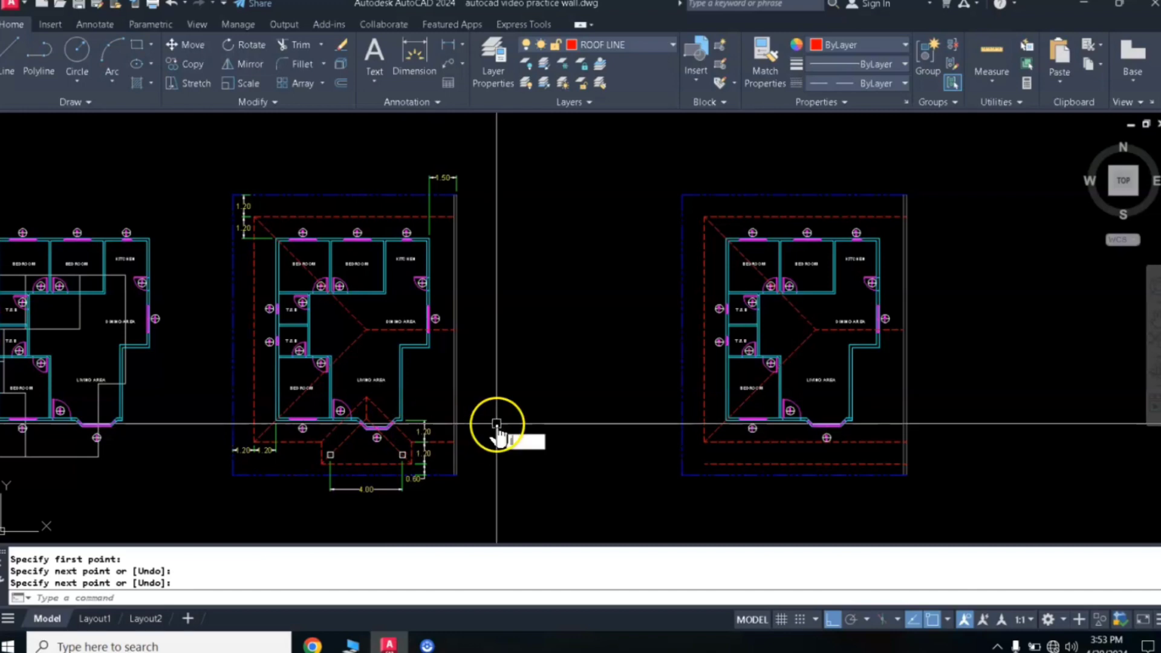
# - Draw a vertical line from the hip intersection down to the lowest roof line
pyautogui.write('l')
pyautogui.press('Return')
pyautogui.click(814, 330)
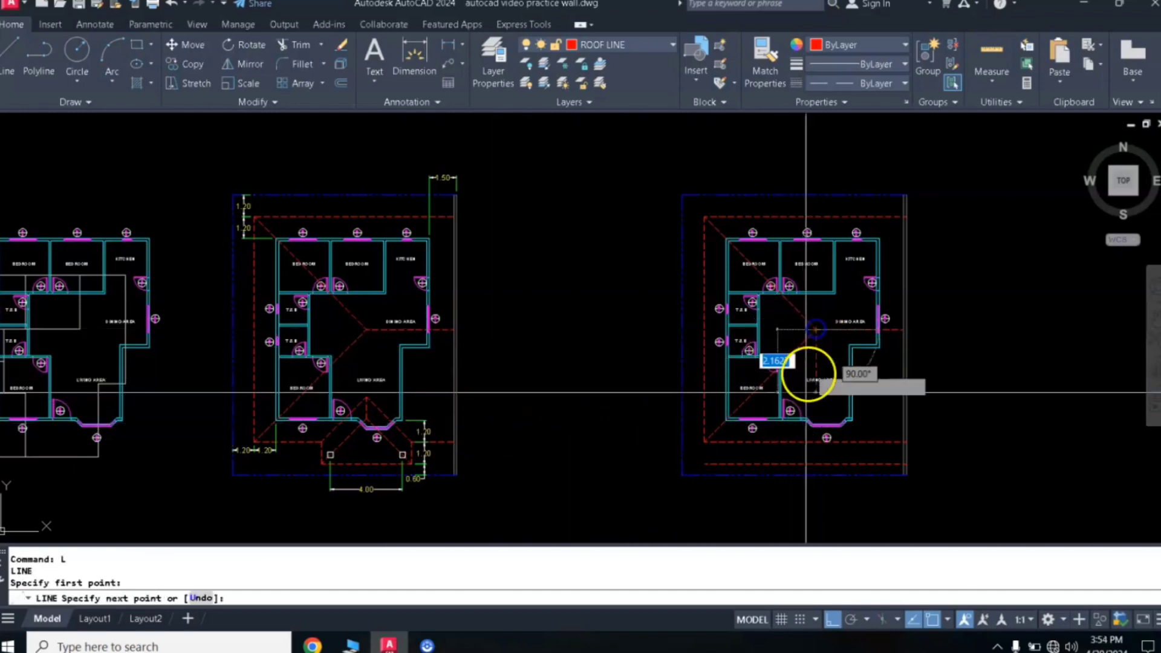
pyautogui.click(815, 464)
pyautogui.press('Return')
# - Offset the vertical centre line 2.5 to both sides for the edges of the front porch roof
pyautogui.write('o')
pyautogui.press('Return')
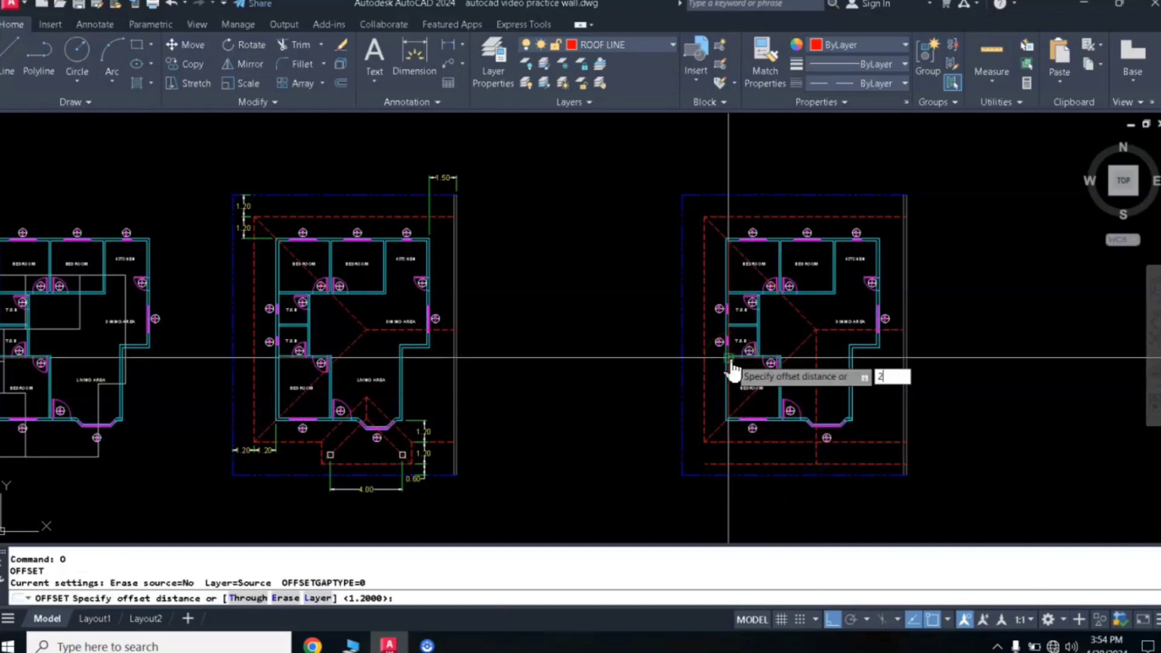
pyautogui.write('2.5')
pyautogui.press('Return')
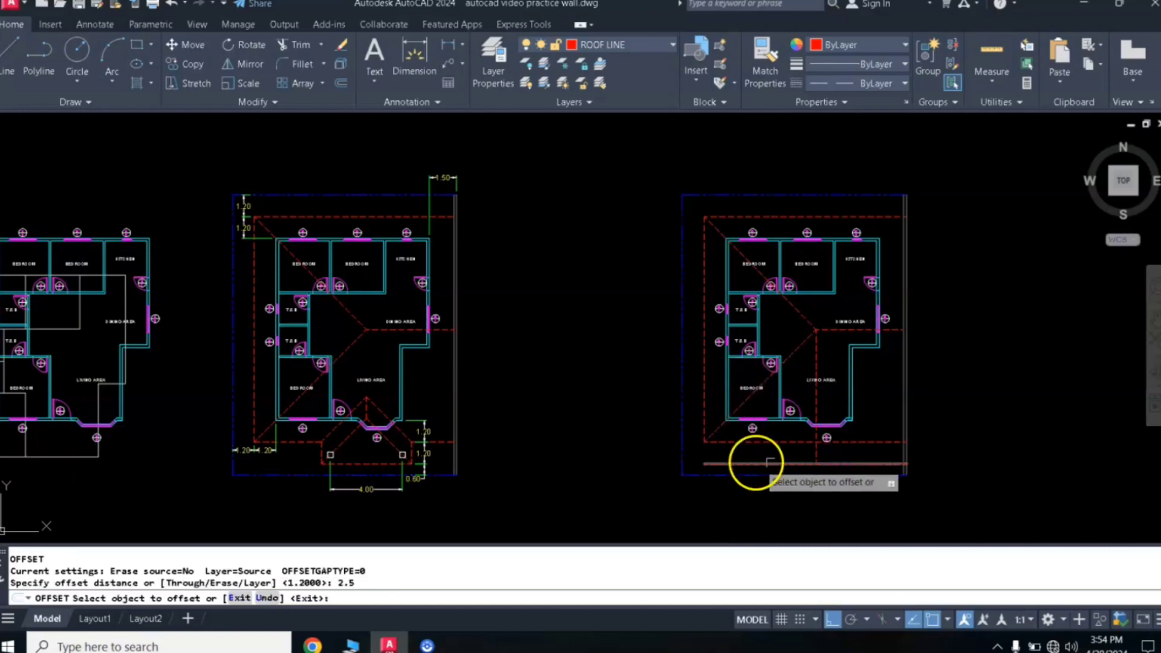
pyautogui.click(817, 453)
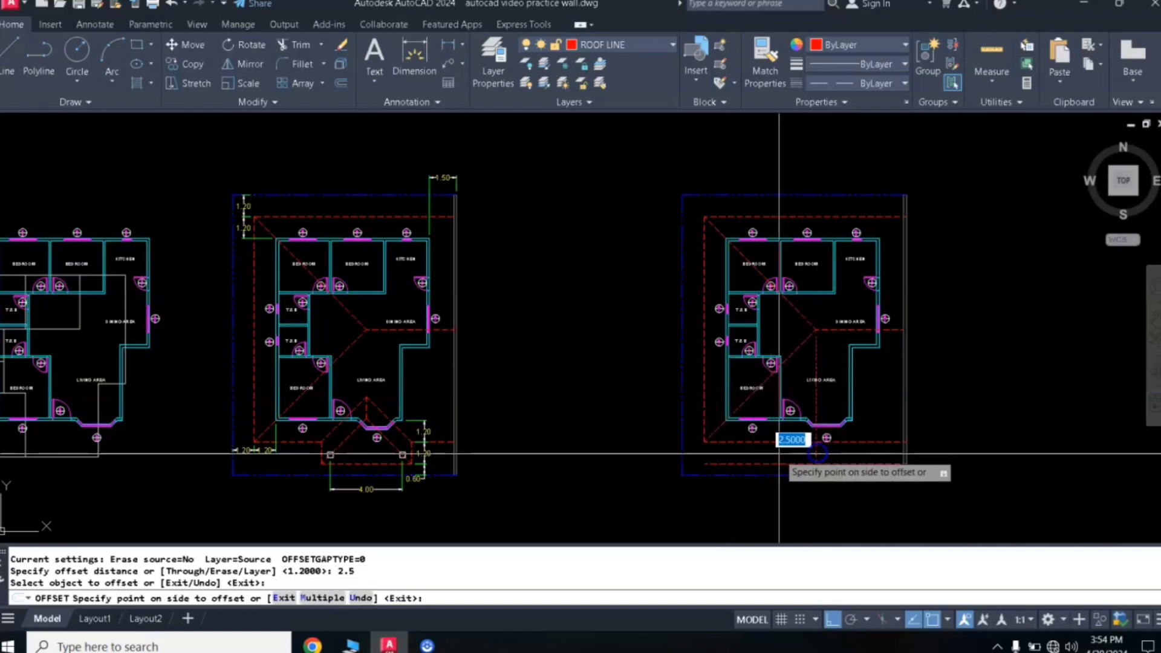
pyautogui.click(778, 444)
pyautogui.click(816, 454)
pyautogui.click(866, 455)
pyautogui.press('Return')
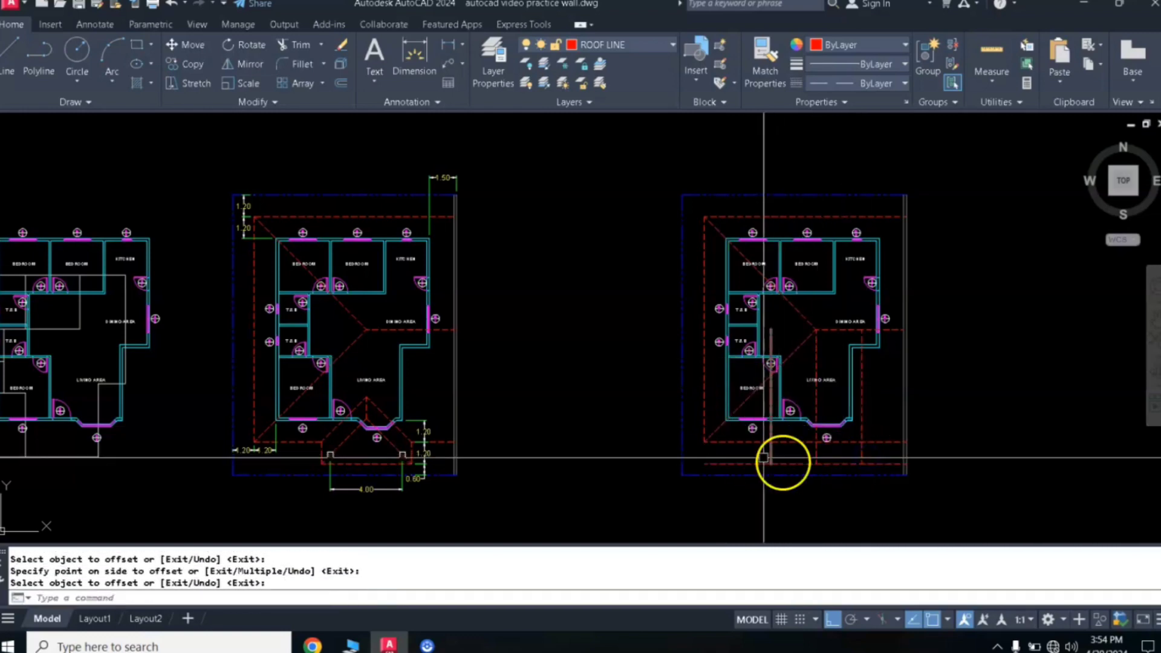
# - Fillet both offset vertical lines with the lowest roof line into sharp bottom corners of the porch roof
pyautogui.scroll(5, 816, 465)
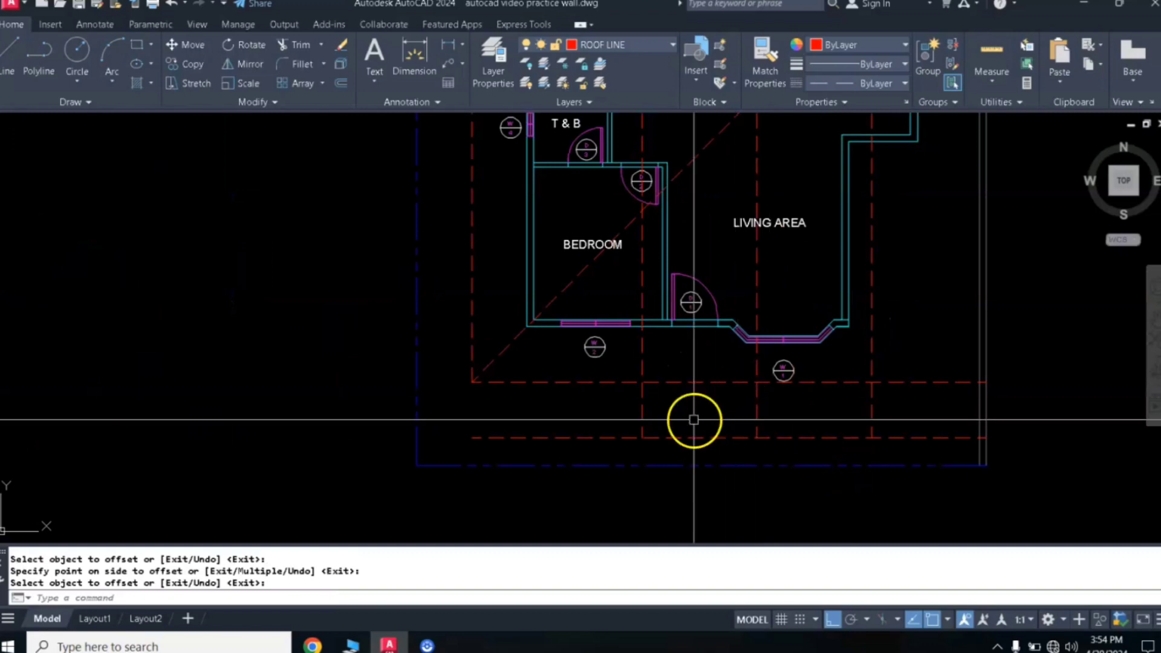
pyautogui.write('f')
pyautogui.press('Return')
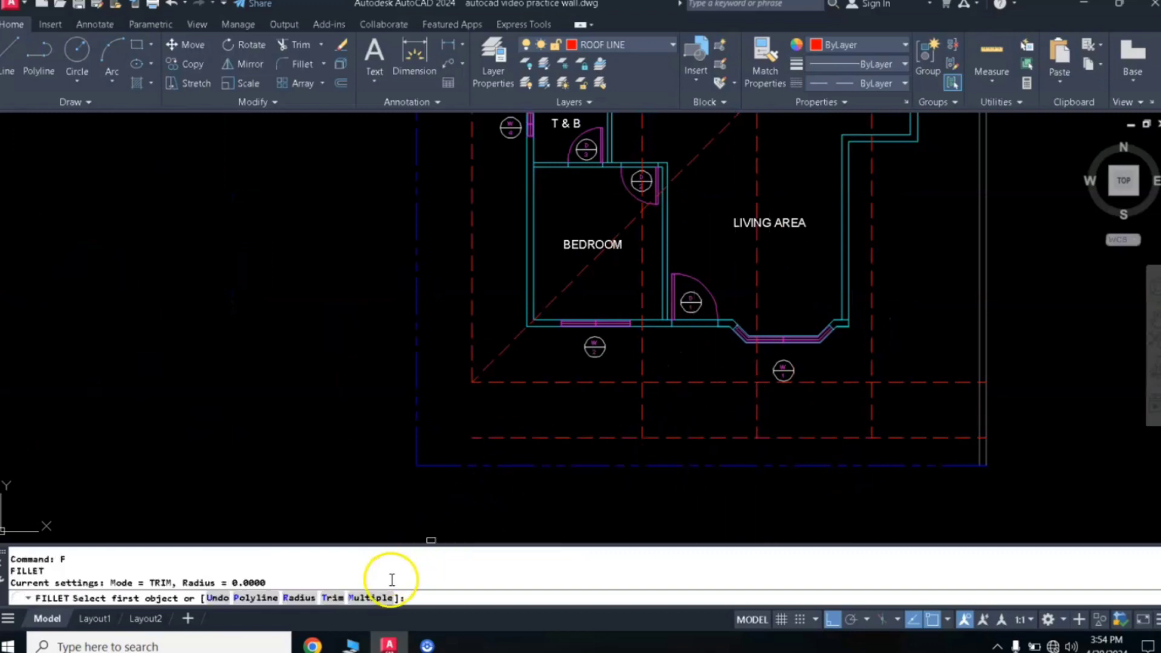
pyautogui.click(384, 600)
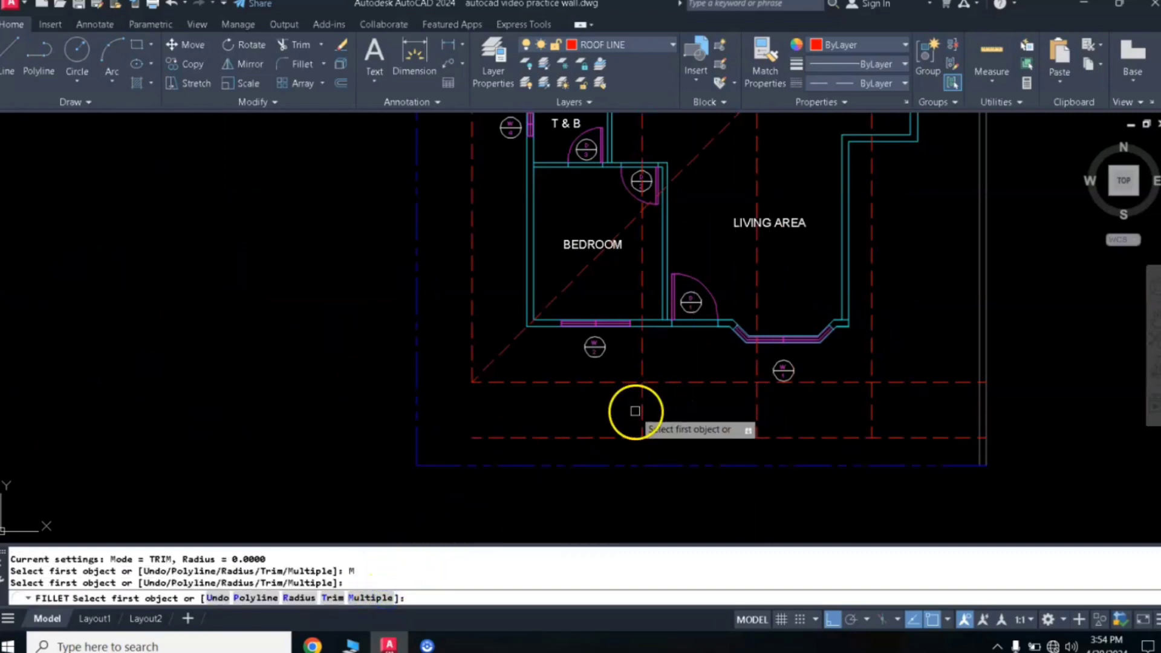
pyautogui.click(642, 412)
pyautogui.click(662, 439)
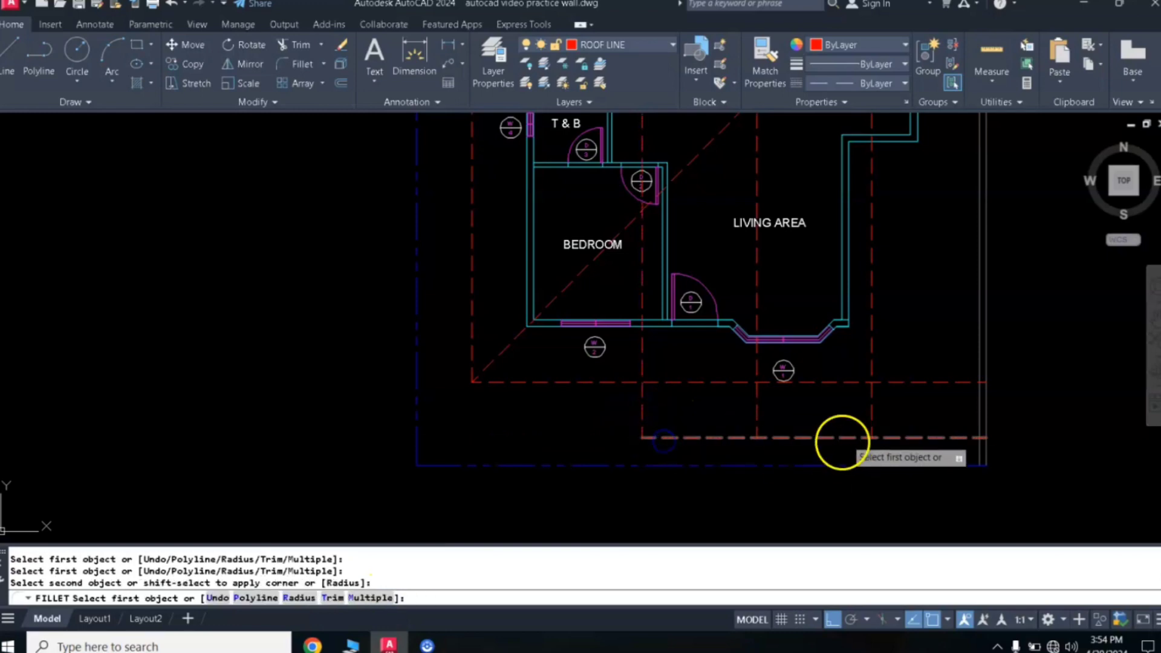
pyautogui.press('Return')
pyautogui.press('Return')
pyautogui.click(849, 437)
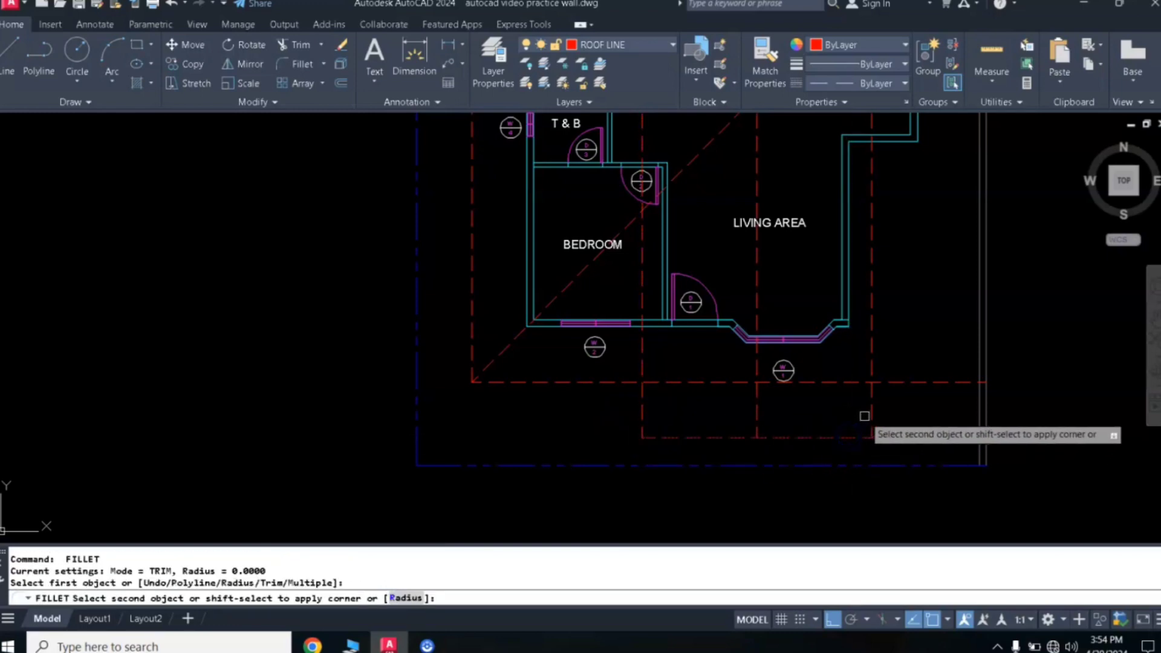
pyautogui.click(871, 410)
# - Trim the porch side lines above the main bottom roof line and cut away that roof line between them
pyautogui.click(870, 381)
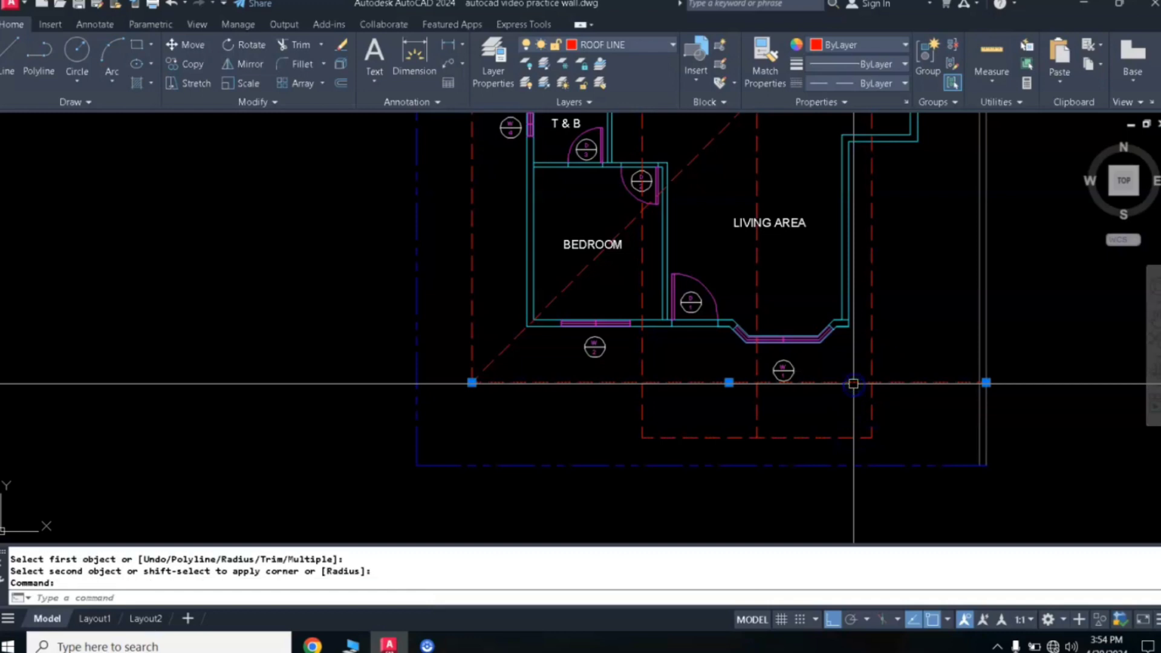
pyautogui.write('r')
pyautogui.press('Return')
pyautogui.click(870, 346)
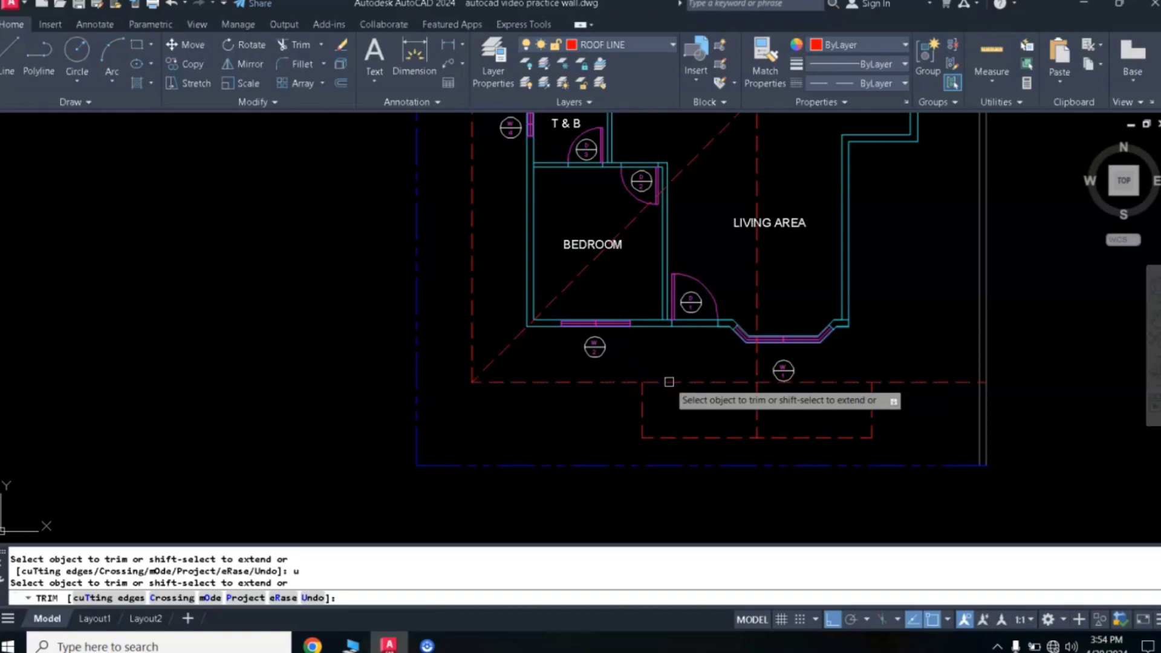
pyautogui.press('Return')
pyautogui.press('Return')
pyautogui.click(668, 394)
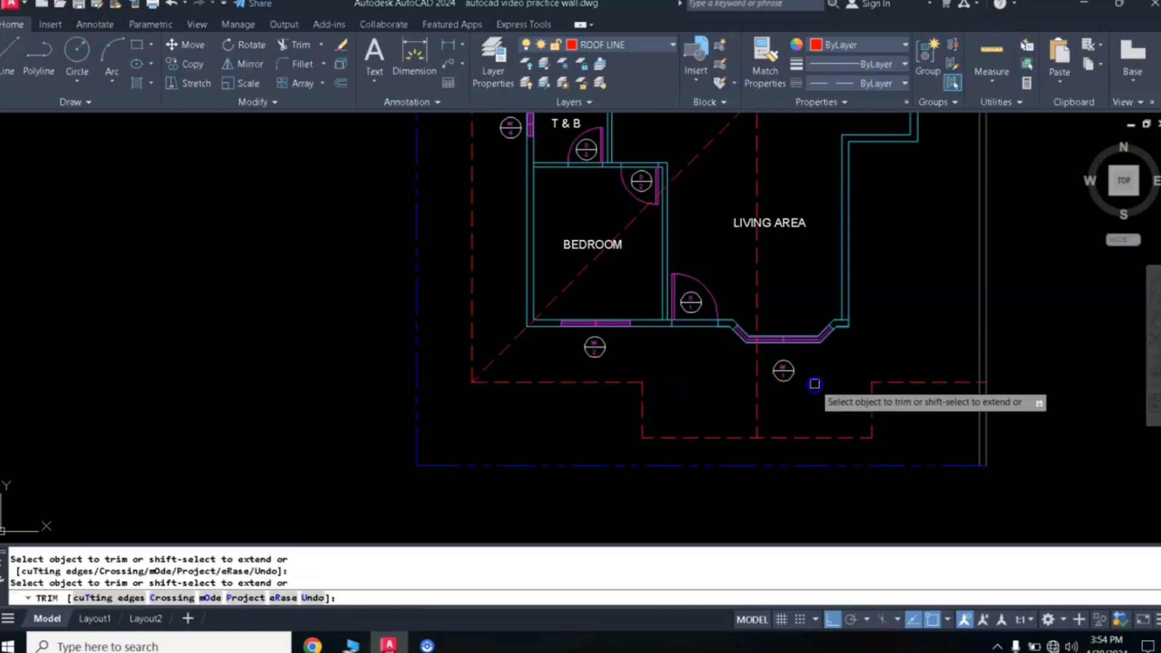
pyautogui.press('Return')
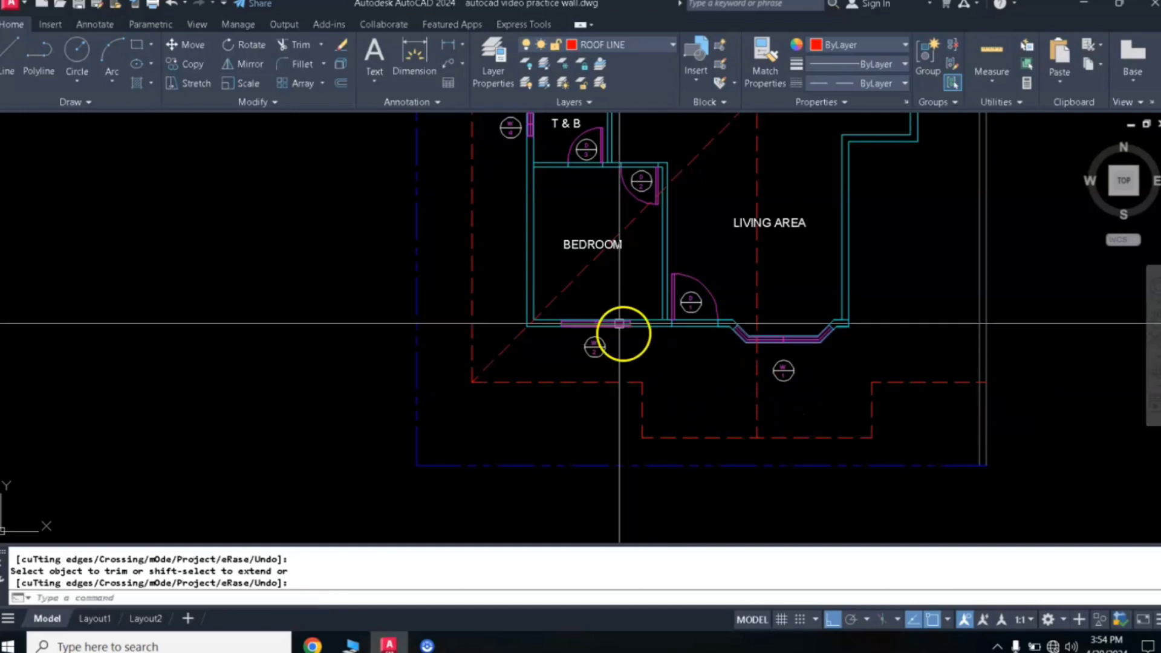
# - Copy the lower diagonal hip line from its bottom-left end to the upper and lower left corners of the porch roof
pyautogui.click(585, 260)
pyautogui.write('co')
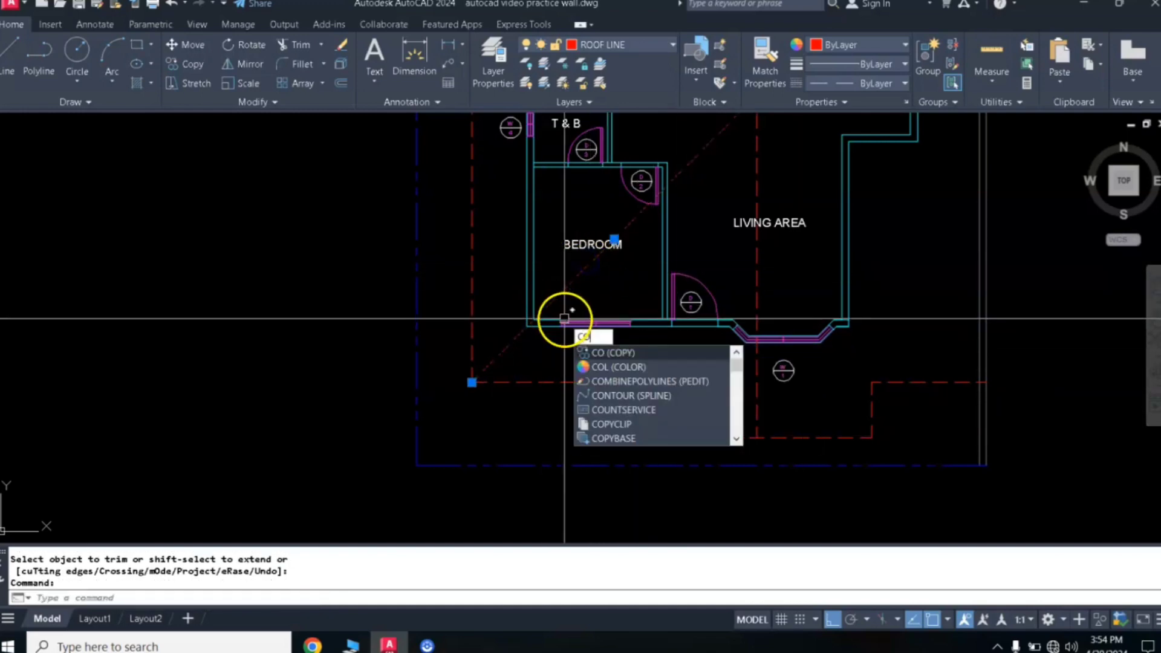
pyautogui.press('Return')
pyautogui.click(472, 384)
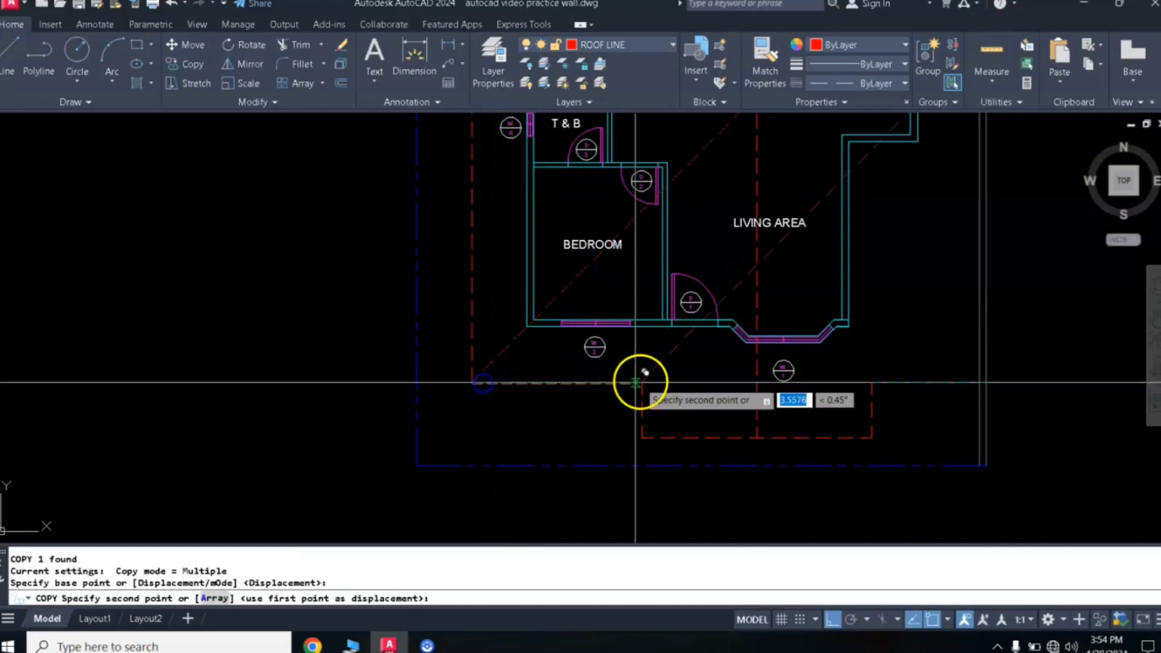
pyautogui.click(642, 436)
pyautogui.press('Return')
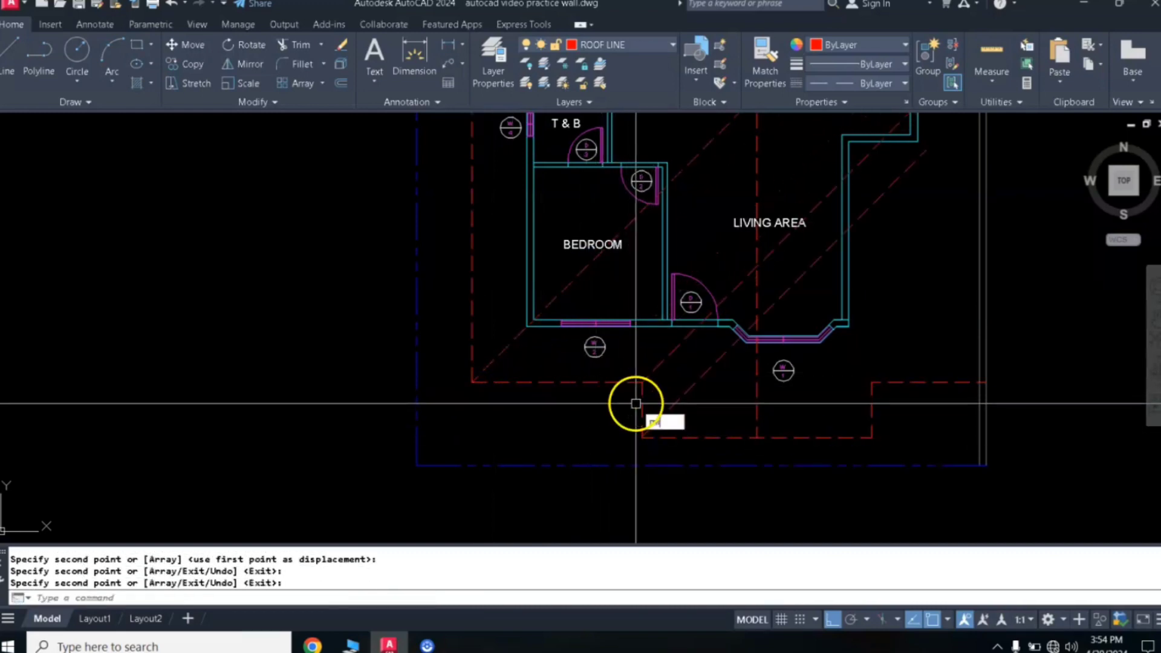
# - Mirror the two copied diagonals about the porch roof's vertical centre line, keeping the originals
pyautogui.write('MI')
pyautogui.press('Return')
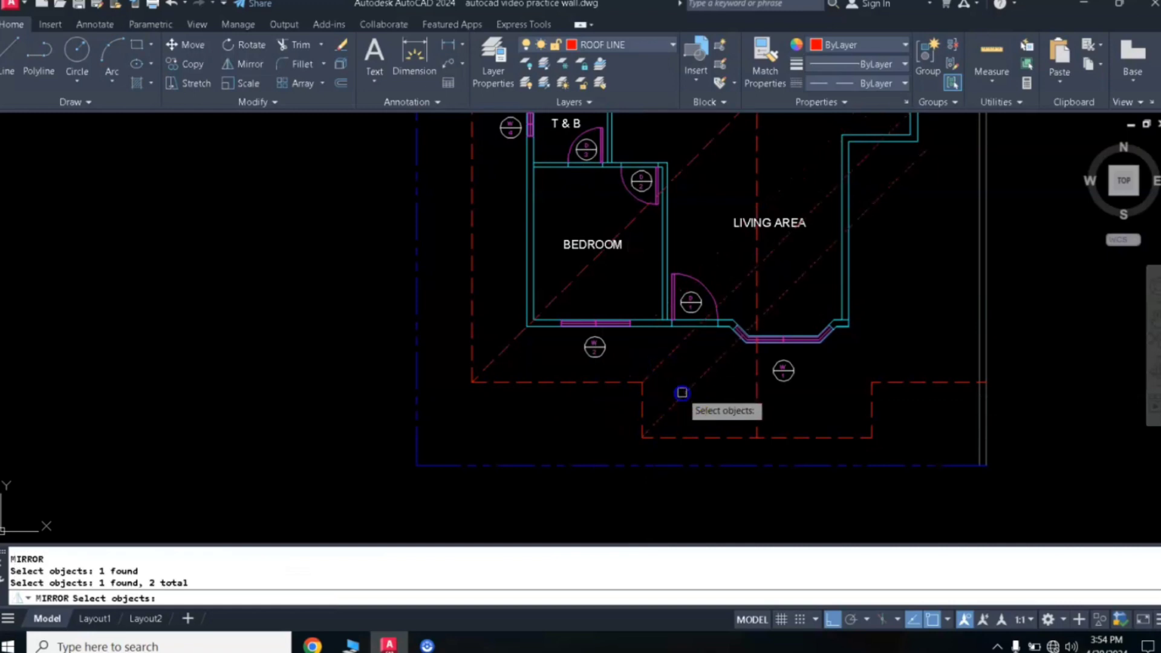
pyautogui.press('Return')
pyautogui.click(756, 438)
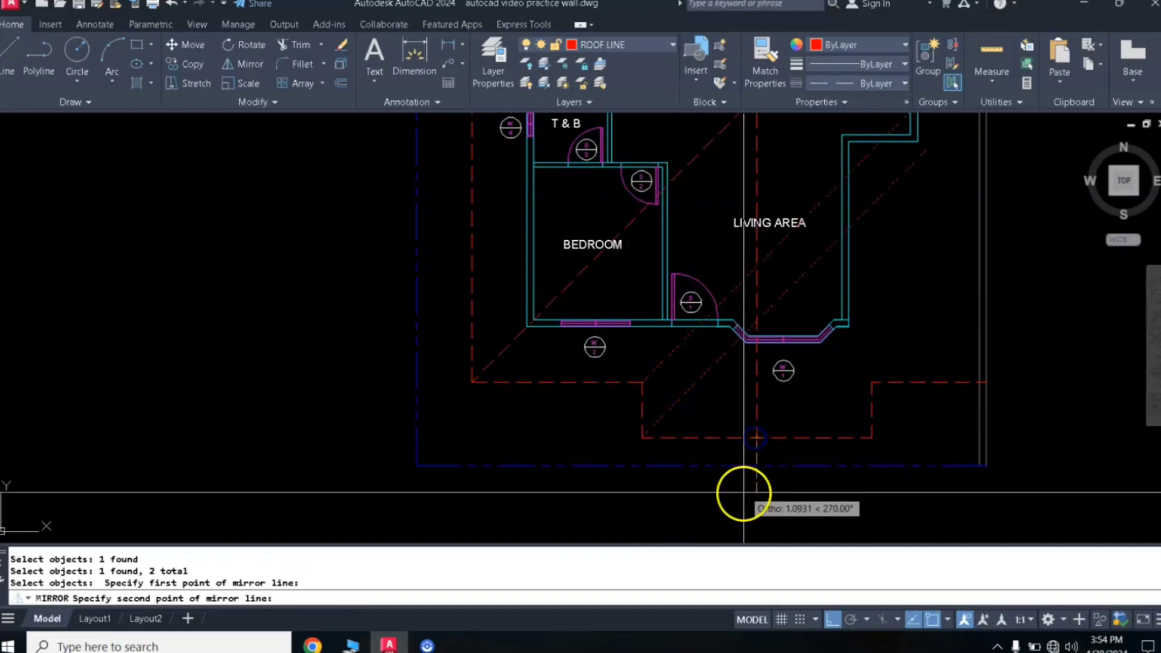
pyautogui.click(743, 493)
pyautogui.press('Return')
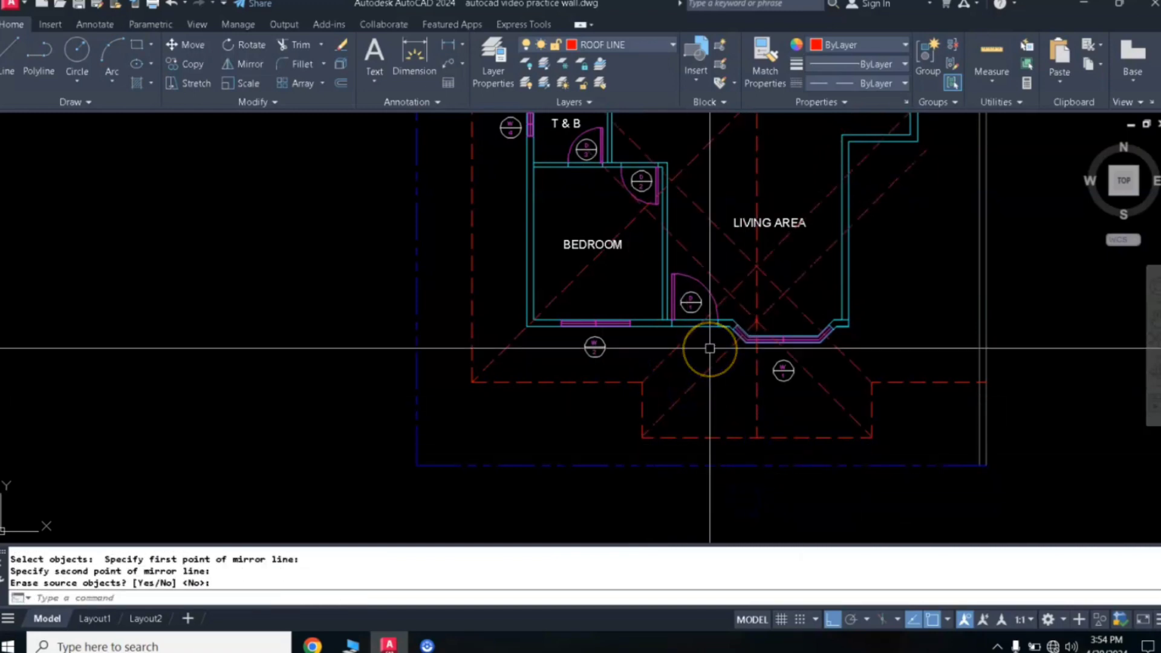
# - Fillet the outer pair and the inner pair of porch diagonals so each pair meets at a point on the centre line
pyautogui.write('F')
pyautogui.press('Return')
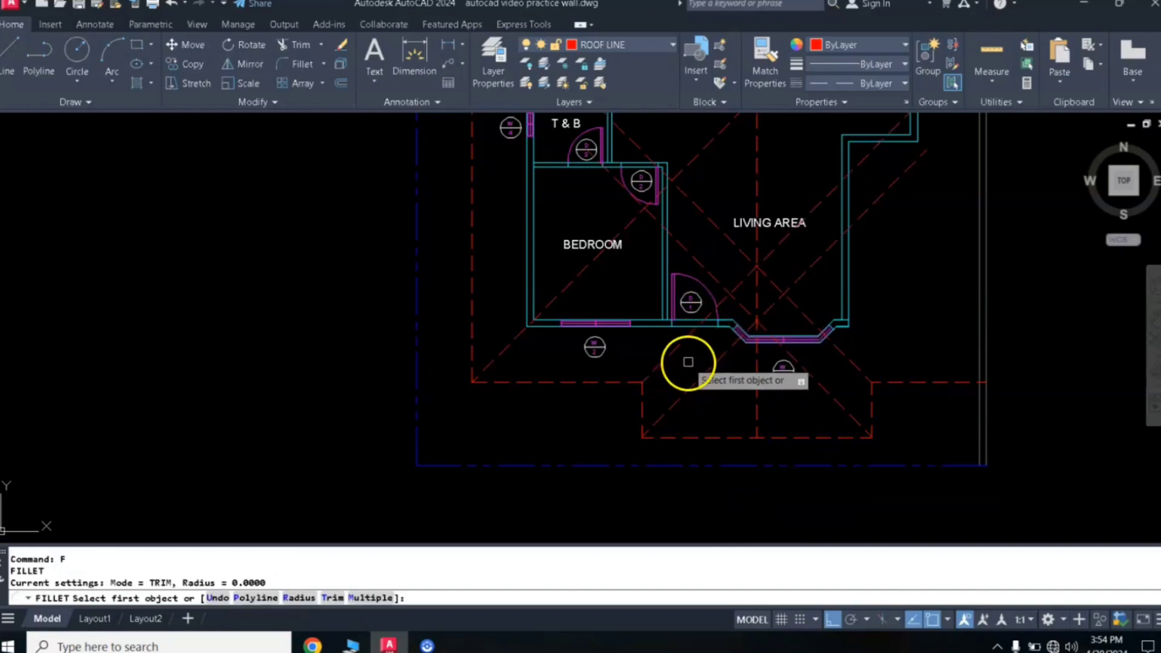
pyautogui.click(681, 340)
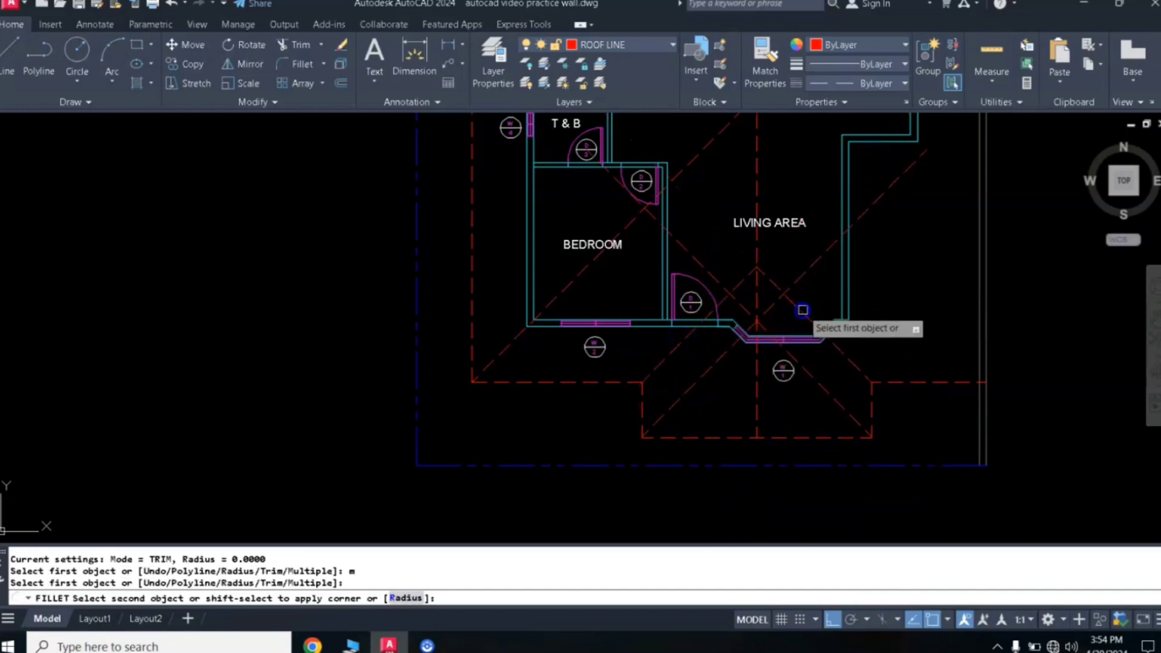
pyautogui.click(778, 329)
pyautogui.press('Return')
pyautogui.click(794, 362)
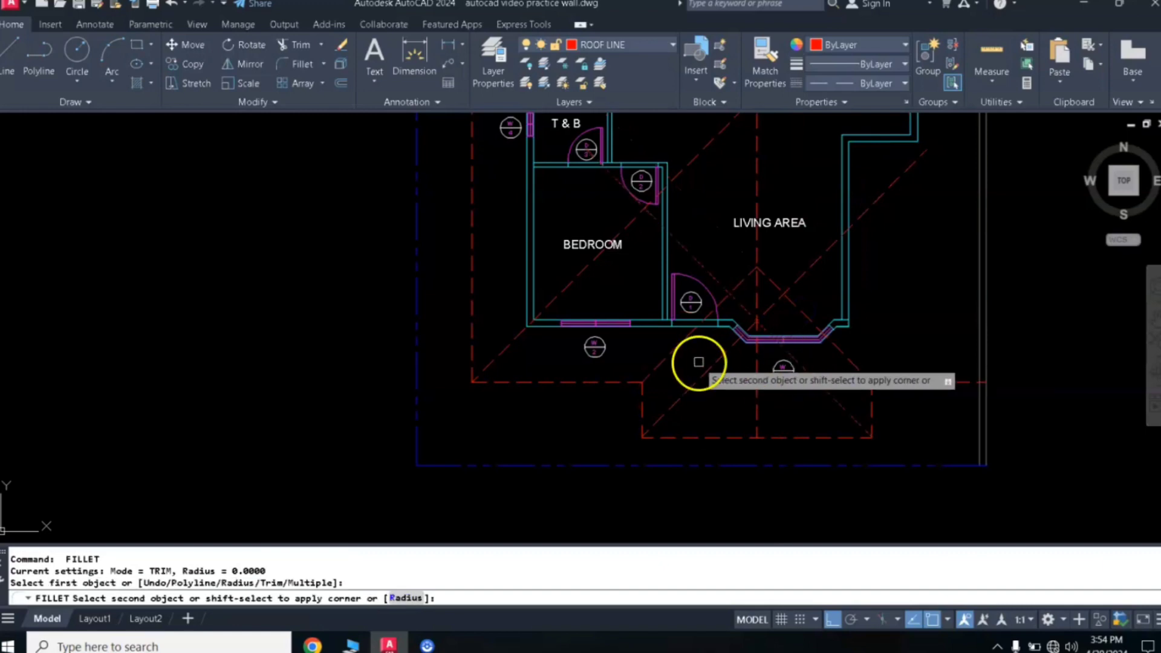
pyautogui.click(699, 370)
# - Fillet the vertical centre line with the outer and inner diagonals, leaving only the porch ridge between their two peaks
pyautogui.press('Return')
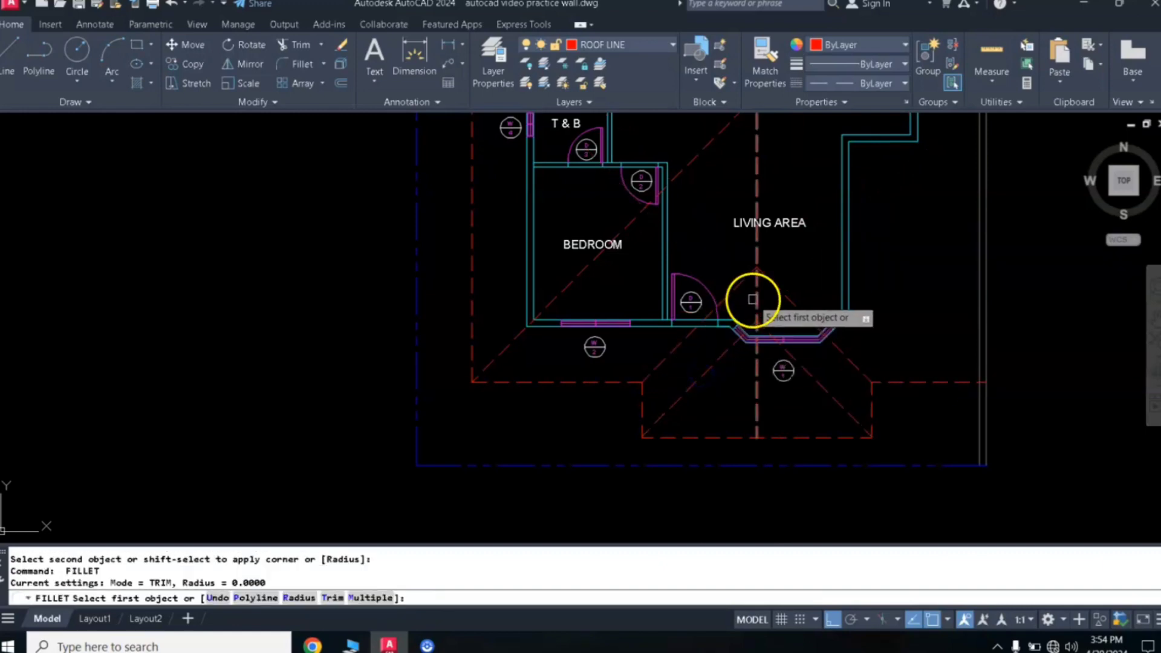
pyautogui.click(752, 300)
pyautogui.click(781, 289)
pyautogui.press('Return')
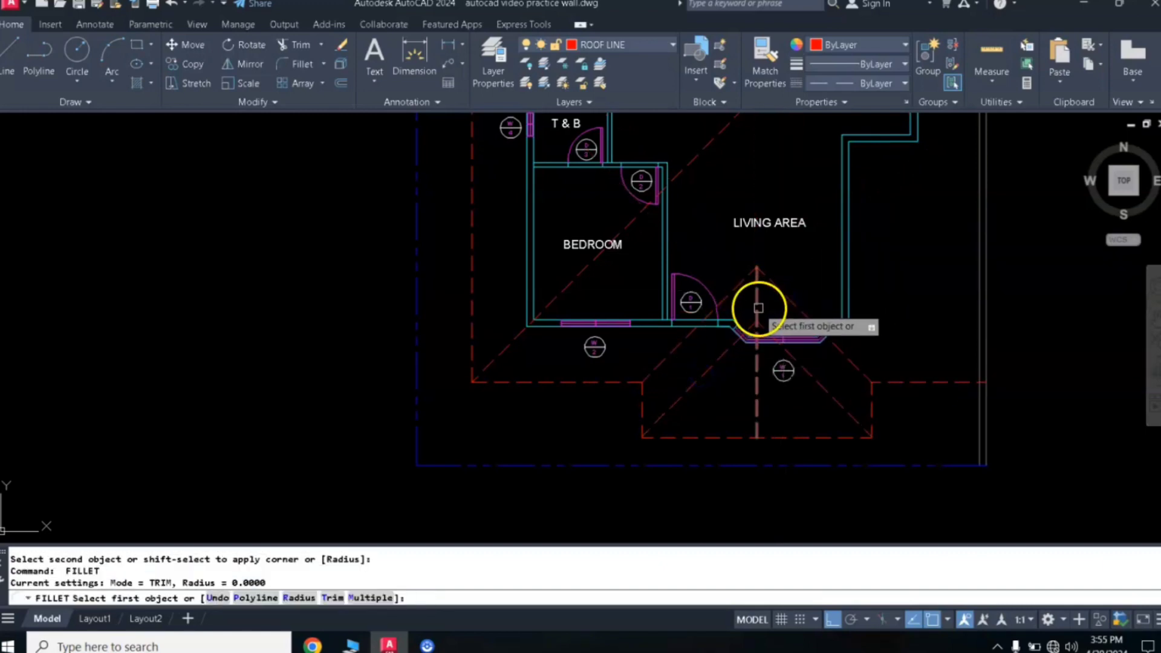
pyautogui.click(758, 307)
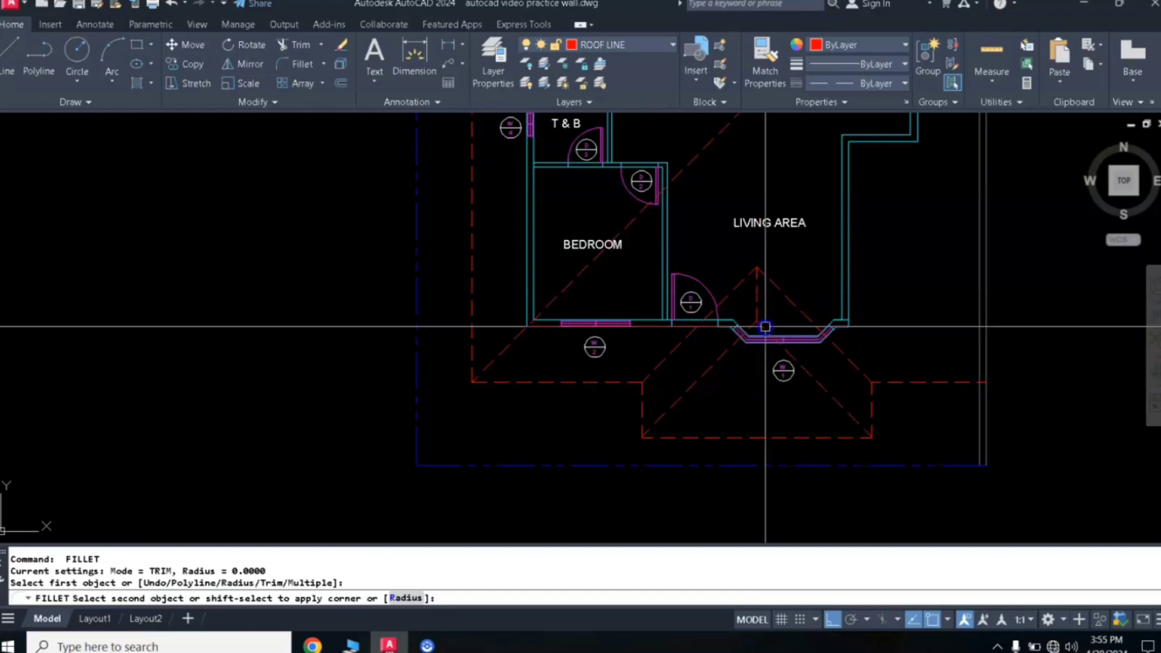
pyautogui.click(767, 332)
pyautogui.scroll(-3, 792, 260)
pyautogui.moveTo(814, 241); pyautogui.dragTo(792, 317, button='middle')
pyautogui.scroll(-1, 792, 316)
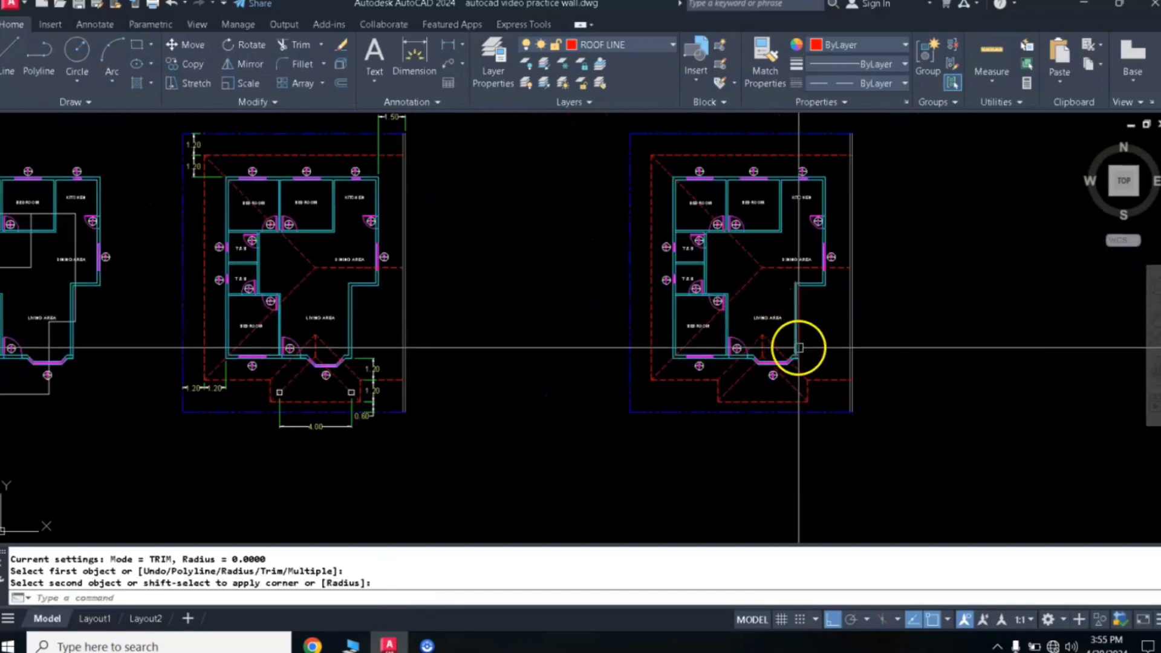
pyautogui.scroll(1, 806, 339)
pyautogui.scroll(-1, 807, 339)
pyautogui.moveTo(807, 338); pyautogui.dragTo(855, 337, button='middle')
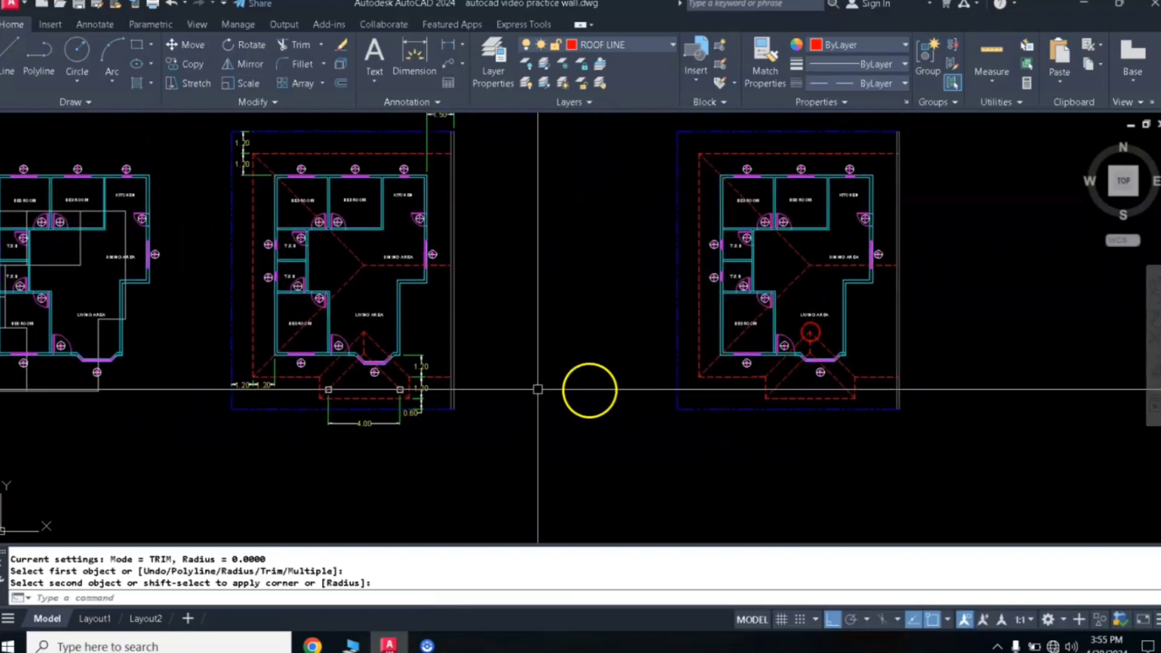
# - Offset the copied plan's right, bottom and left porch roof edges 0.5 inward to locate the column centres
pyautogui.scroll(4, 346, 388)
pyautogui.scroll(2, 347, 390)
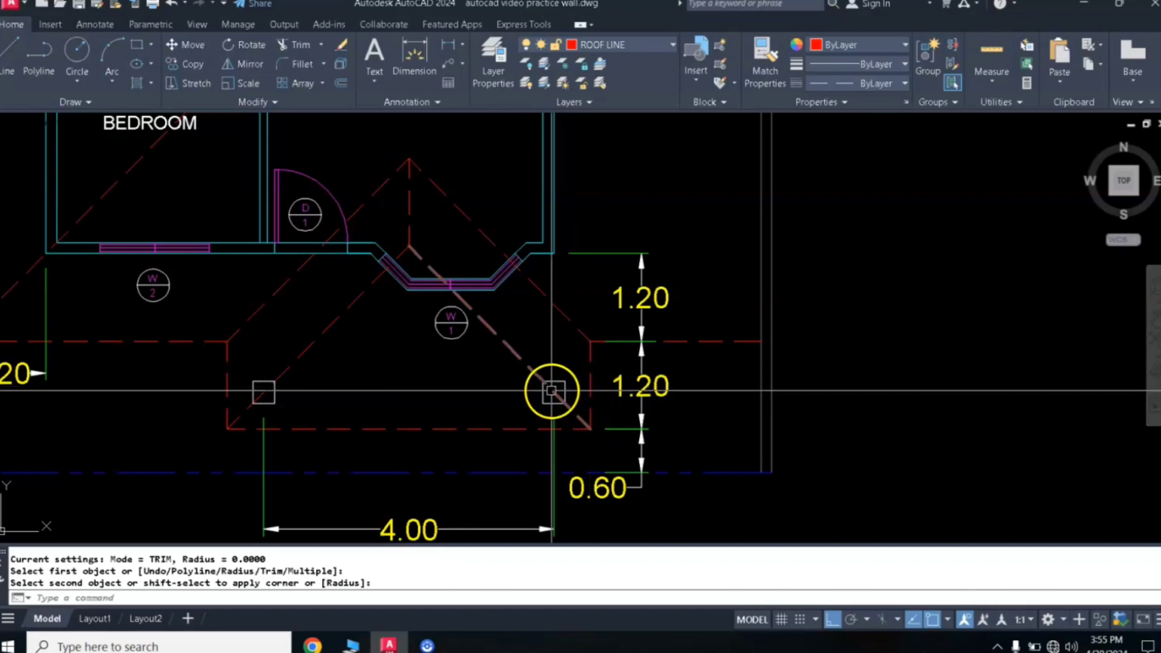
pyautogui.scroll(-2, 729, 373)
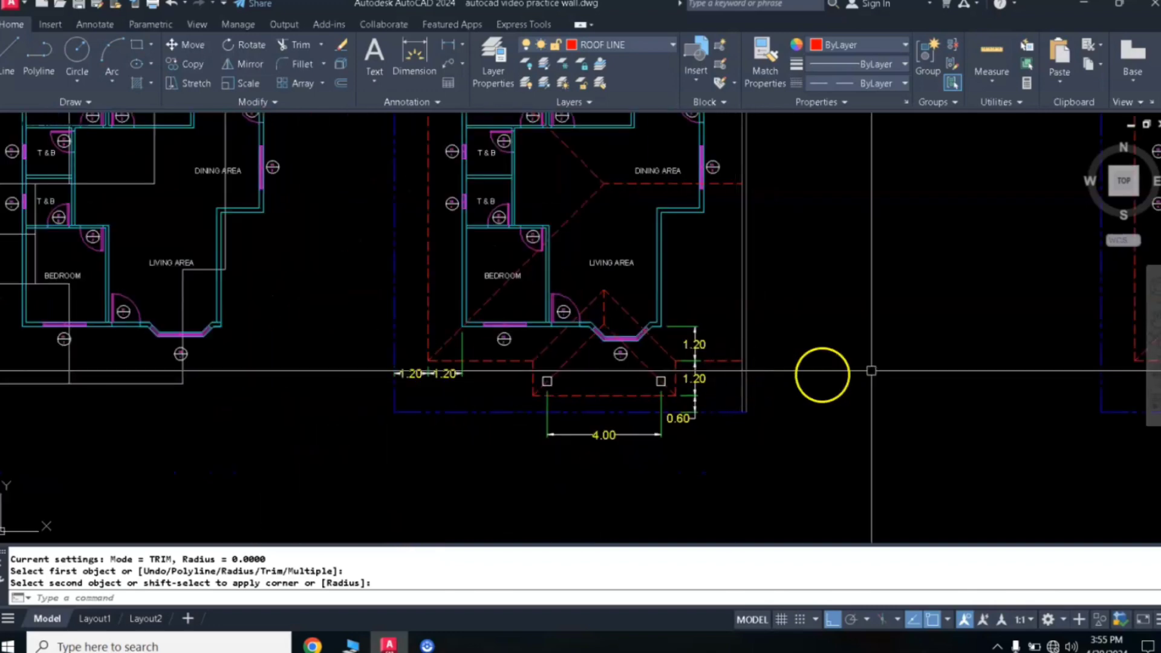
pyautogui.moveTo(933, 369)
pyautogui.mouseDown(button='middle')
pyautogui.moveTo(518, 350)
pyautogui.moveTo(436, 358)
pyautogui.mouseUp(button='middle')
pyautogui.scroll(5, 871, 362)
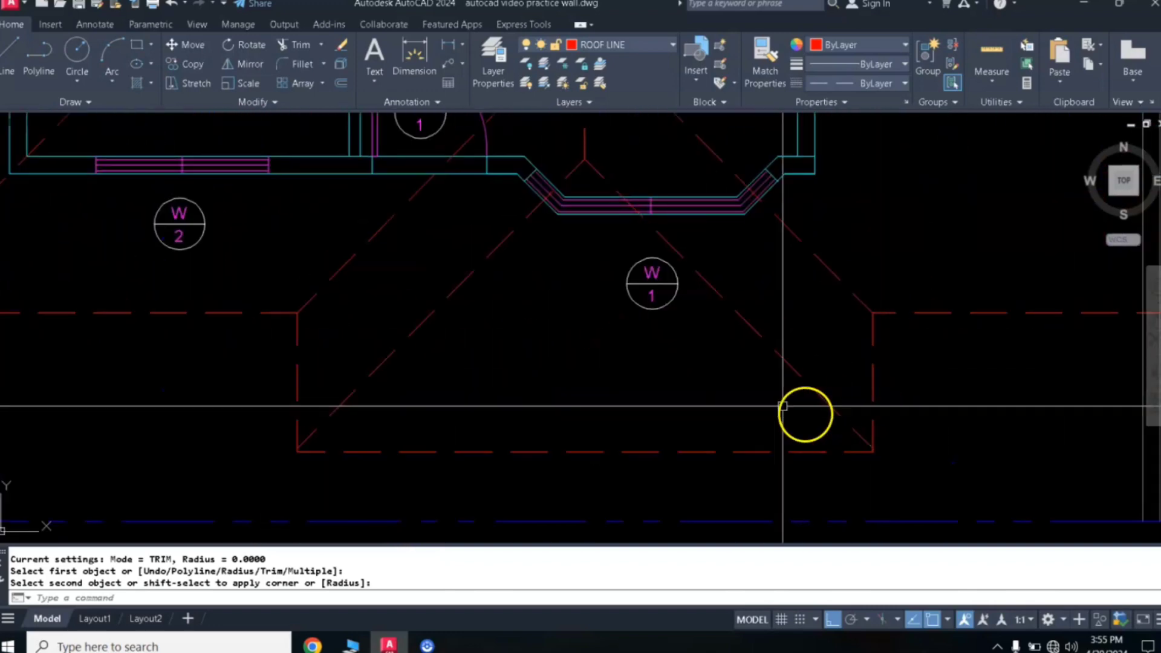
pyautogui.press('Escape')
pyautogui.write('o')
pyautogui.press('Return')
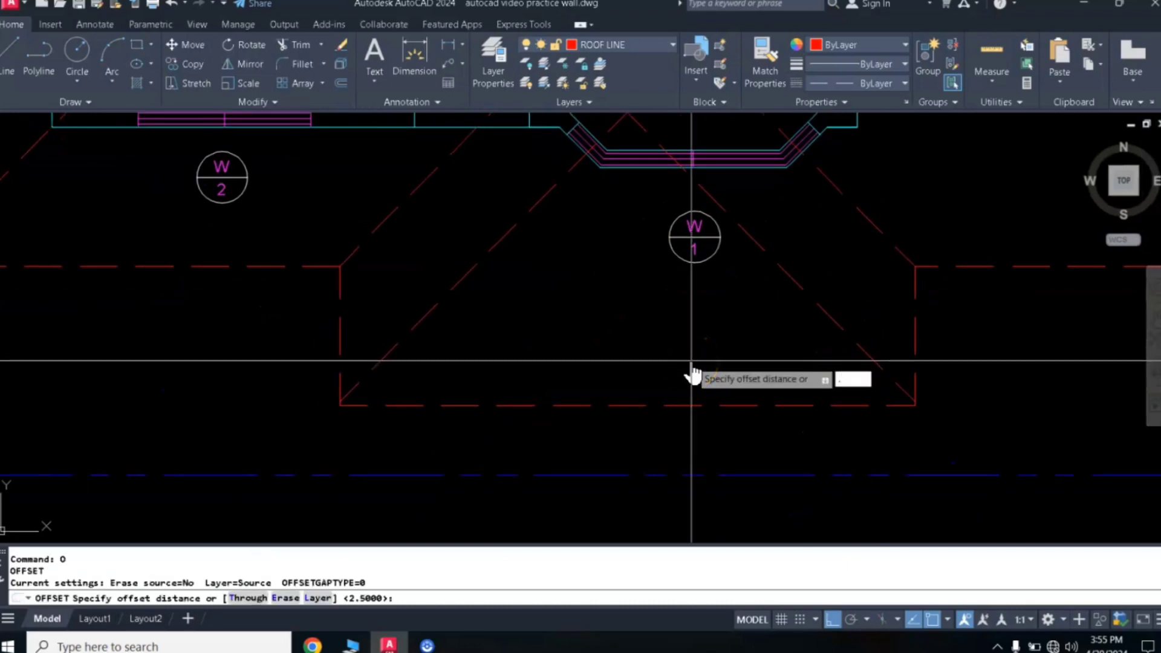
pyautogui.press('Return')
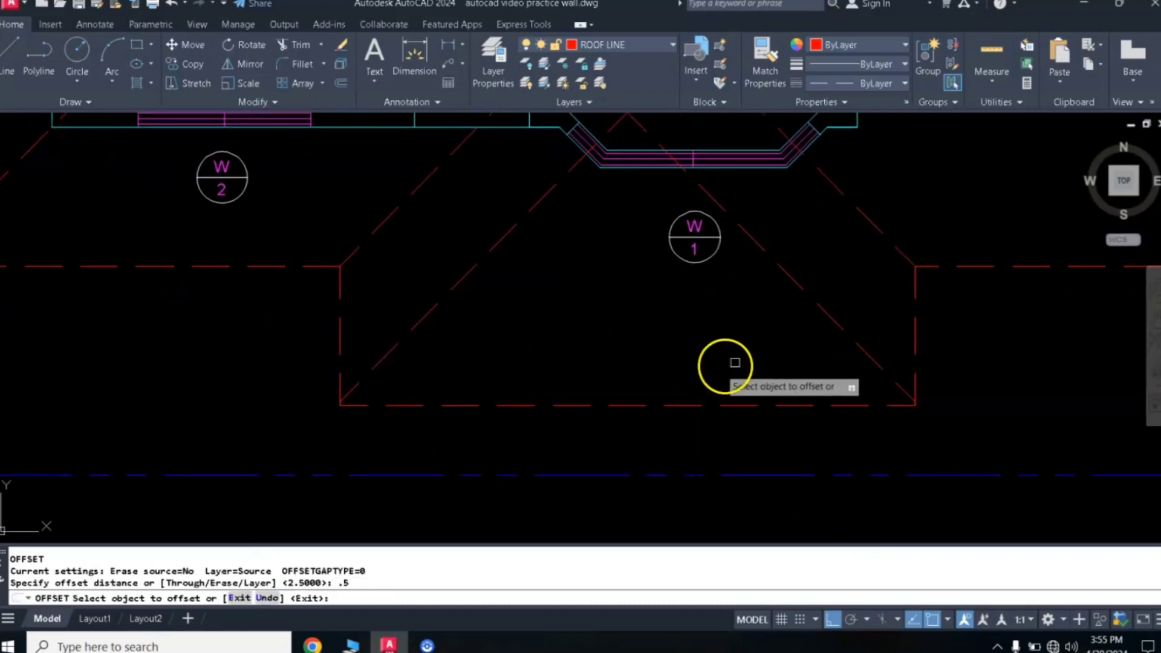
pyautogui.click(917, 331)
pyautogui.click(822, 345)
pyautogui.click(743, 400)
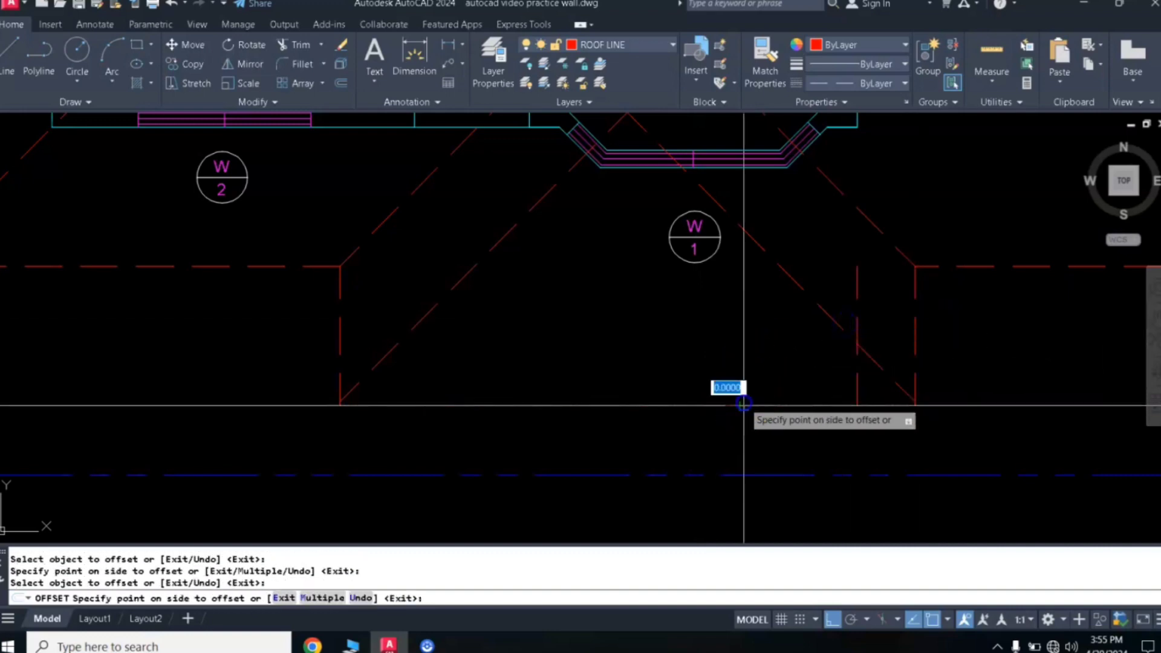
pyautogui.click(624, 357)
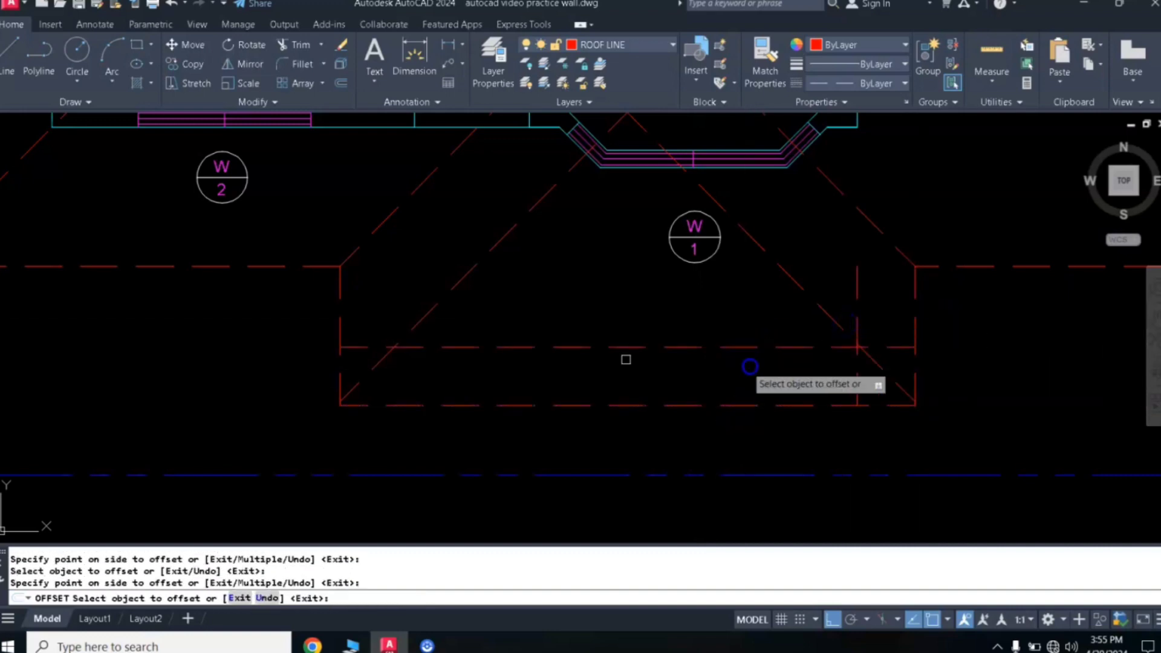
pyautogui.click(337, 288)
pyautogui.click(399, 290)
pyautogui.press('Return')
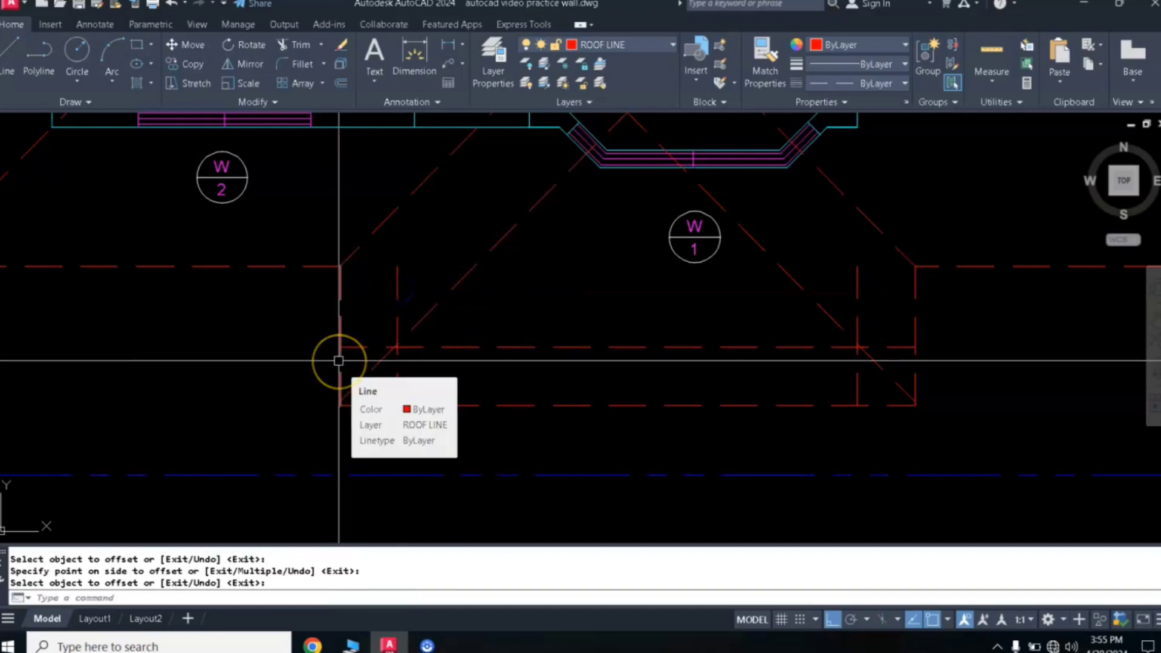
# - Draw a 0.3 by 0.3 square in the empty space just left of the porch roof
pyautogui.write('re')
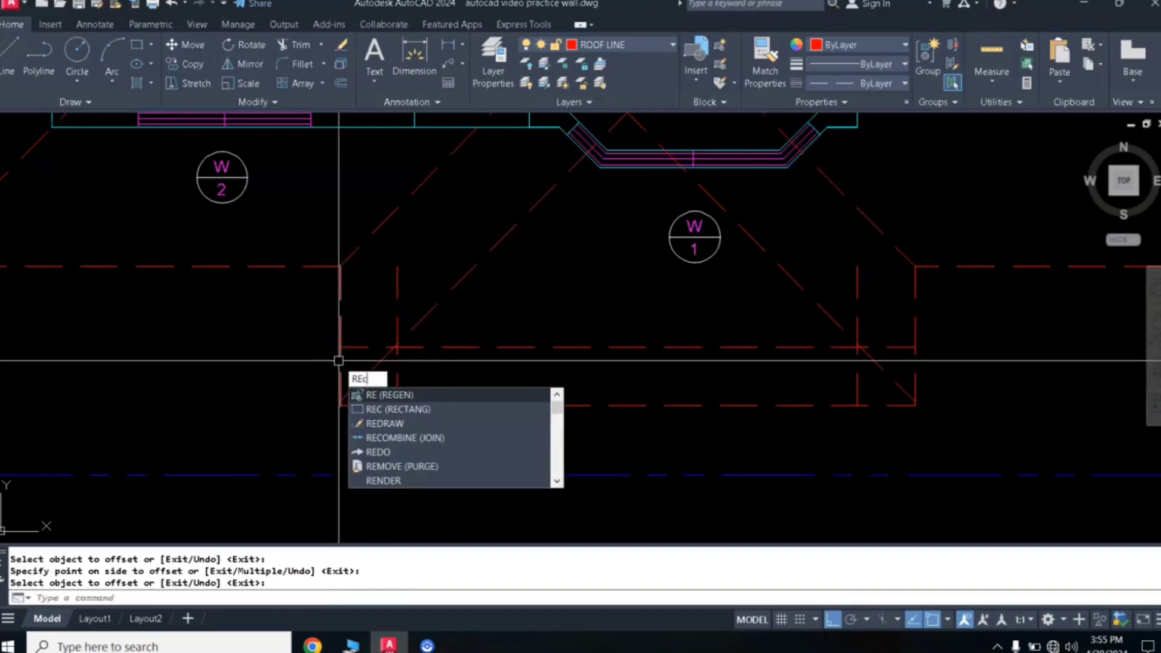
pyautogui.write('c')
pyautogui.press('Return')
pyautogui.click(207, 384)
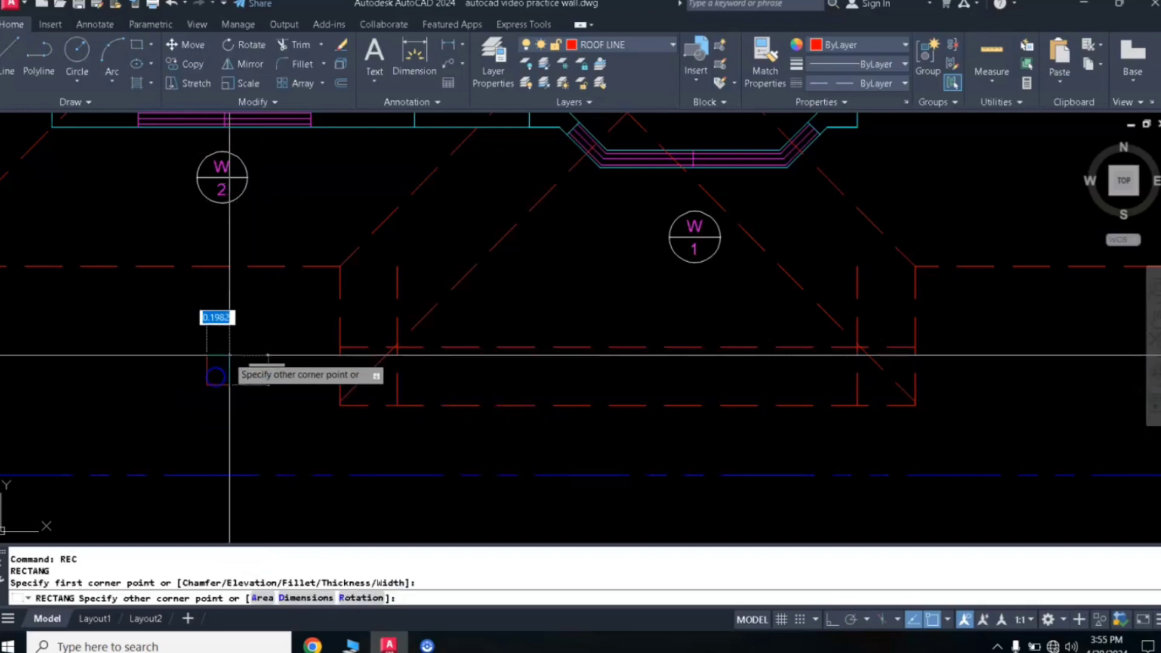
pyautogui.click(309, 598)
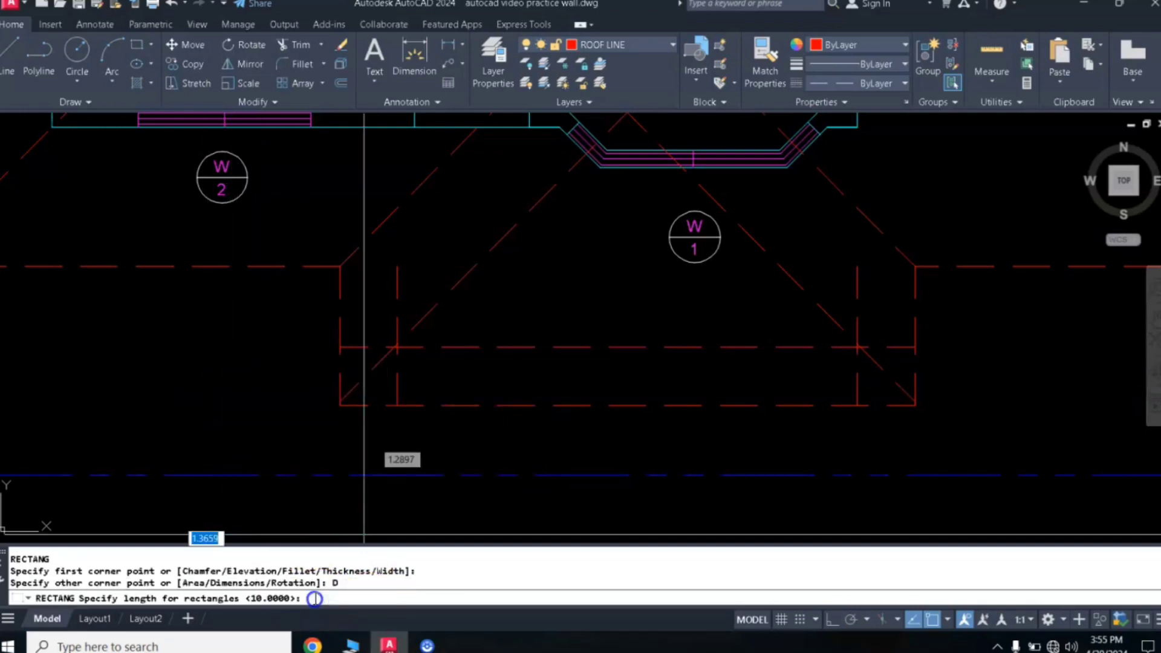
pyautogui.write('.')
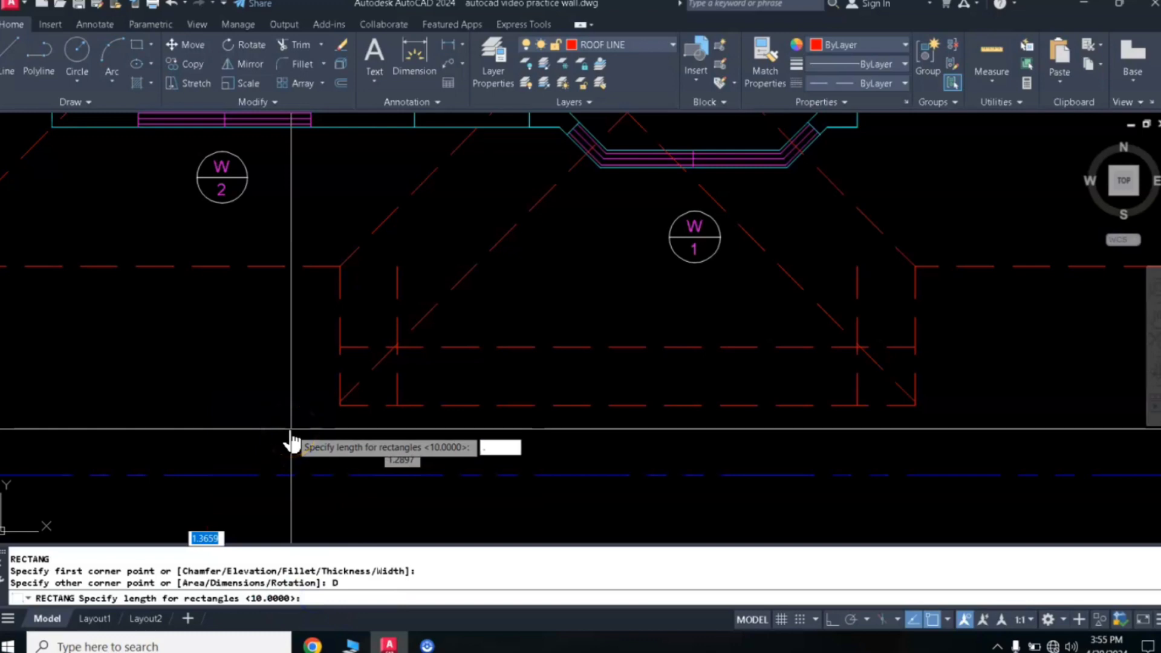
pyautogui.write('3')
pyautogui.press('Return')
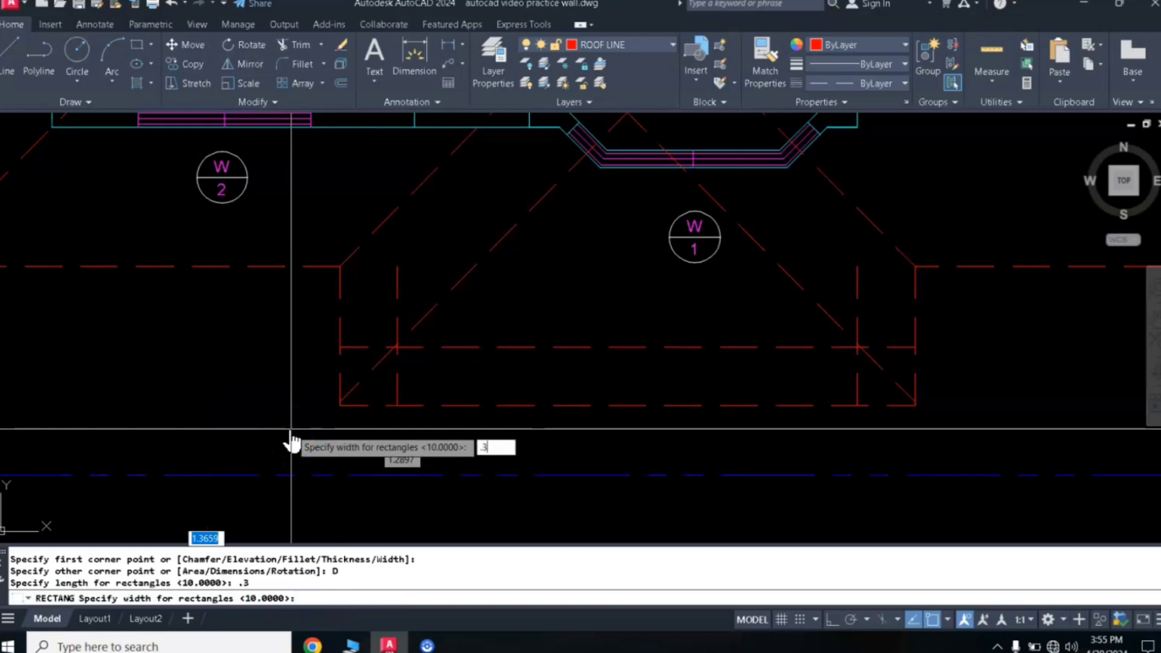
pyautogui.write('.3')
pyautogui.press('Return')
pyautogui.click(300, 405)
# - Assign the small square to the COLUMN layer
pyautogui.click(278, 372)
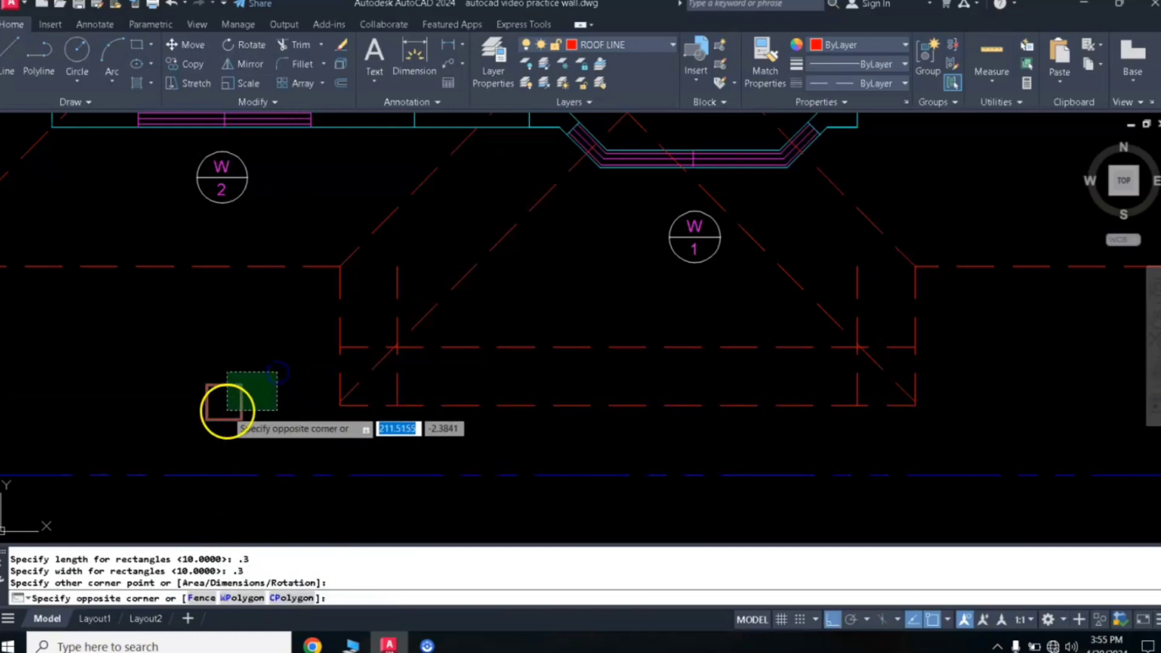
pyautogui.click(226, 412)
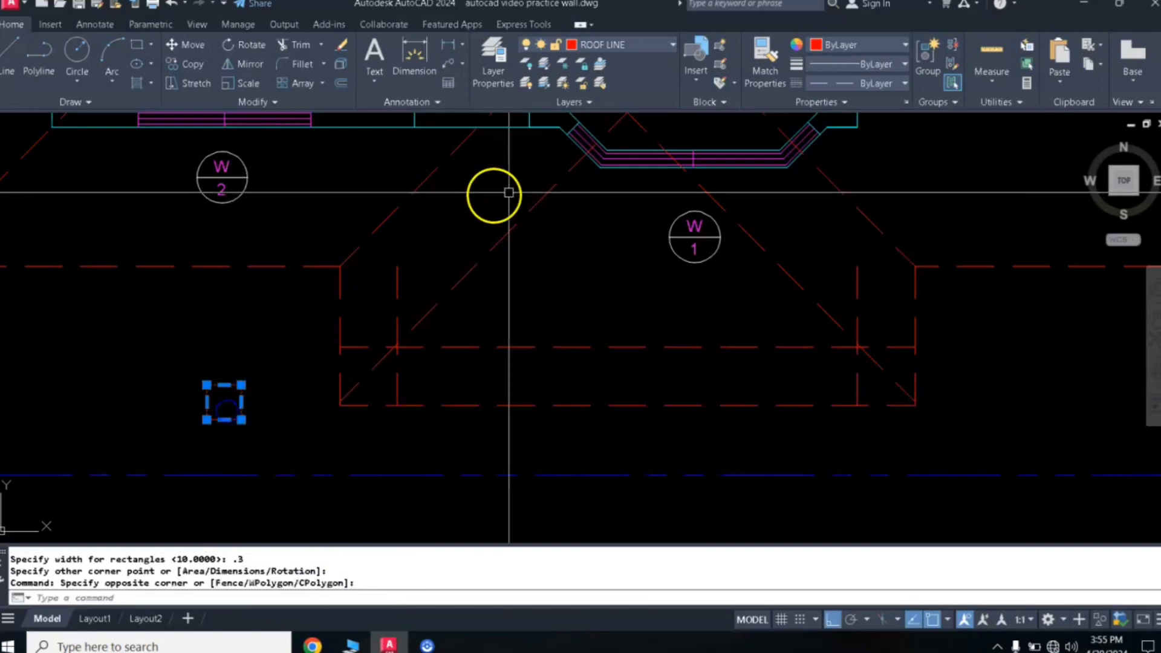
pyautogui.click(641, 45)
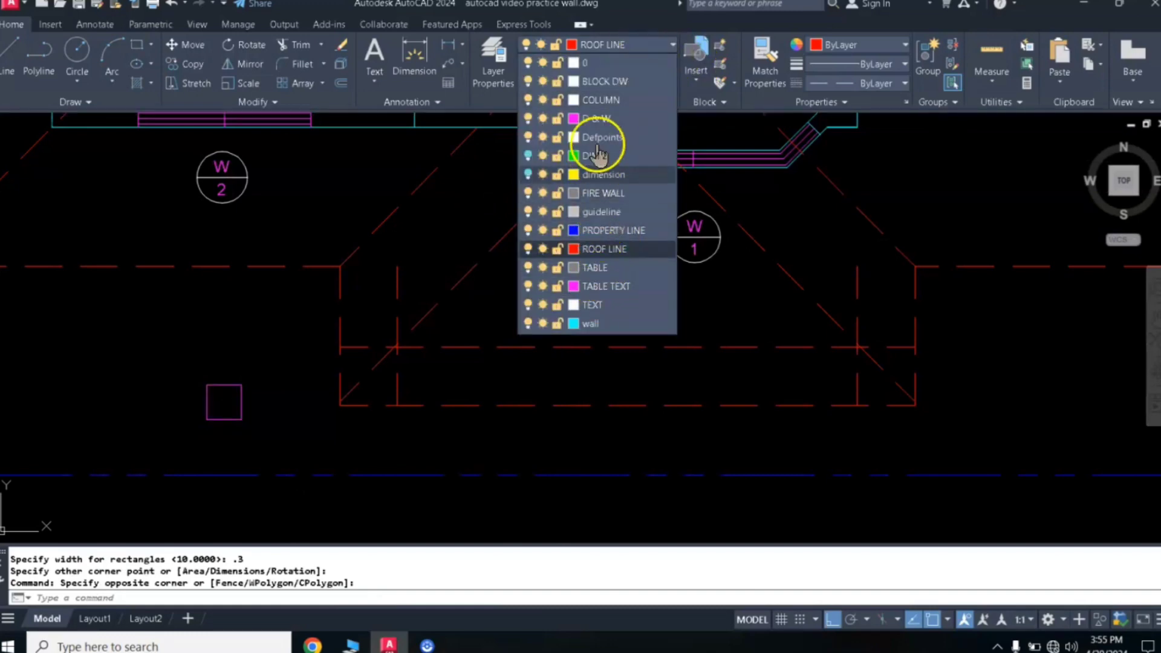
pyautogui.click(605, 100)
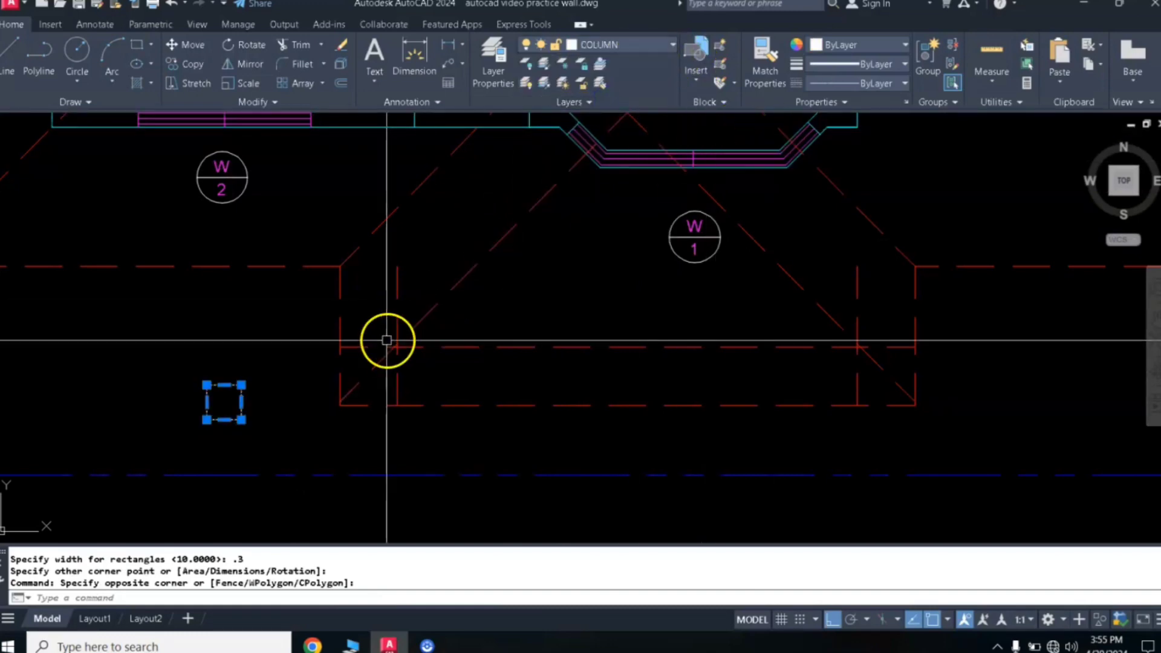
pyautogui.press('Escape')
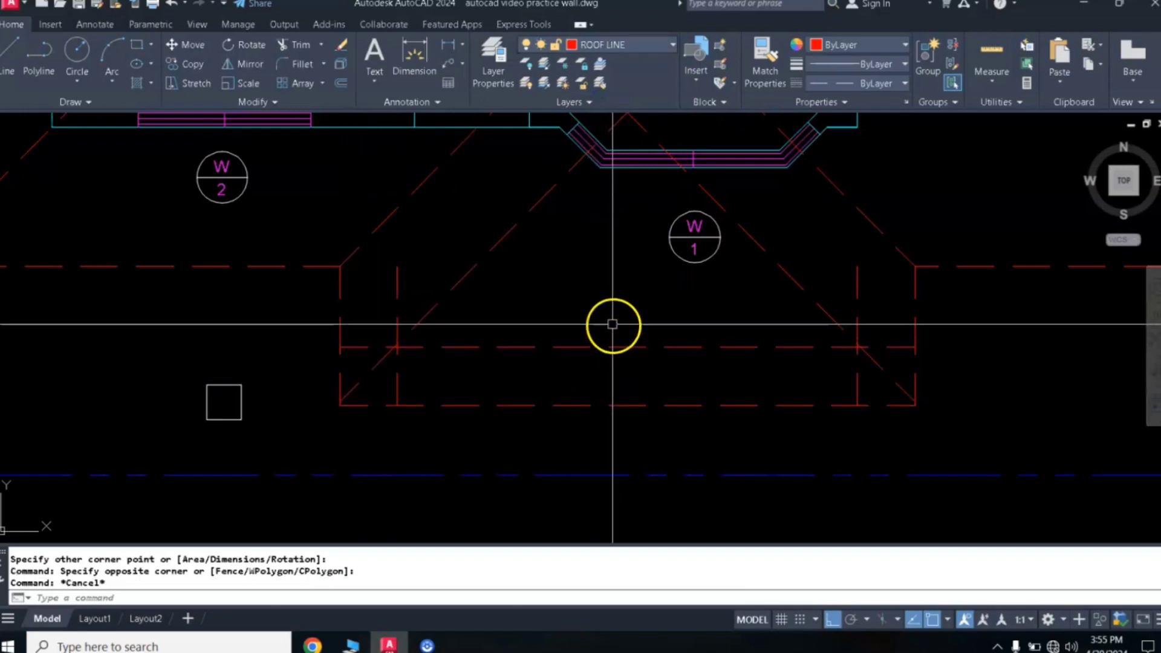
# - Put the three offset guide lines inside the porch roof on layer 0
pyautogui.click(613, 324)
pyautogui.click(557, 362)
pyautogui.click(415, 280)
pyautogui.click(389, 285)
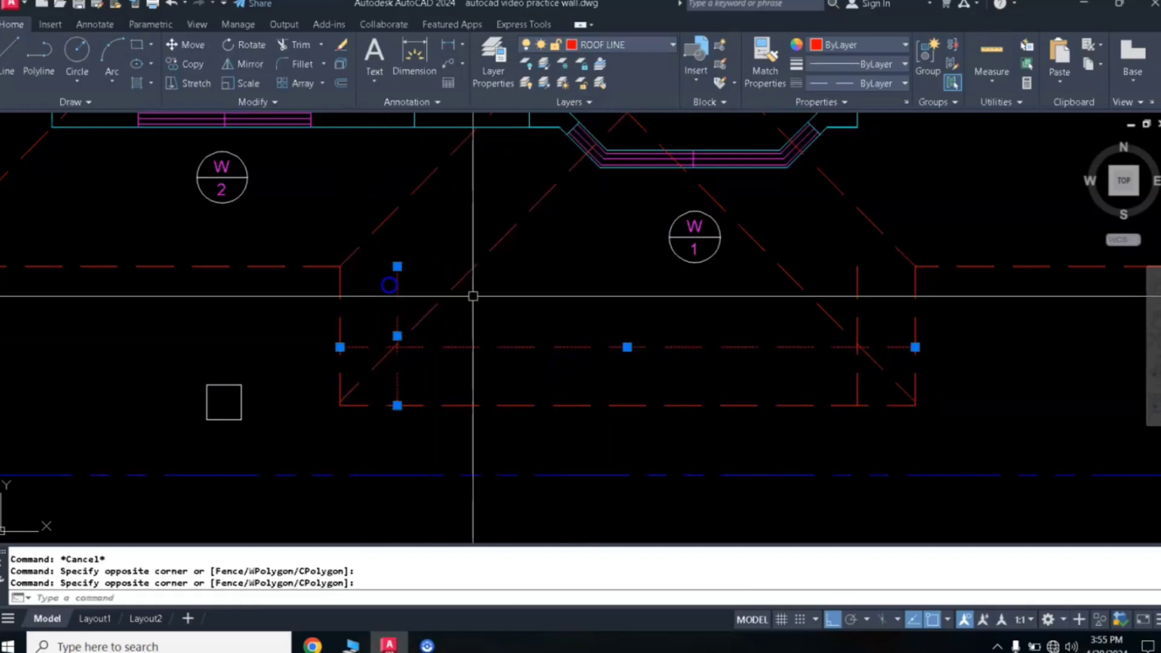
pyautogui.click(863, 318)
pyautogui.click(830, 311)
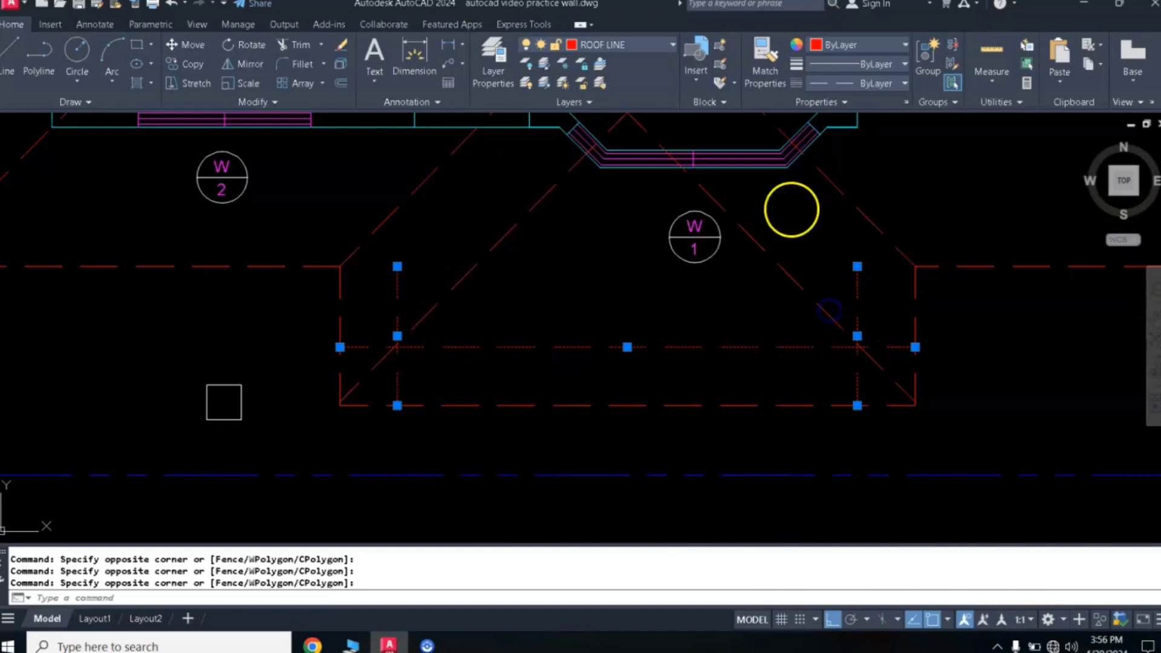
pyautogui.click(657, 52)
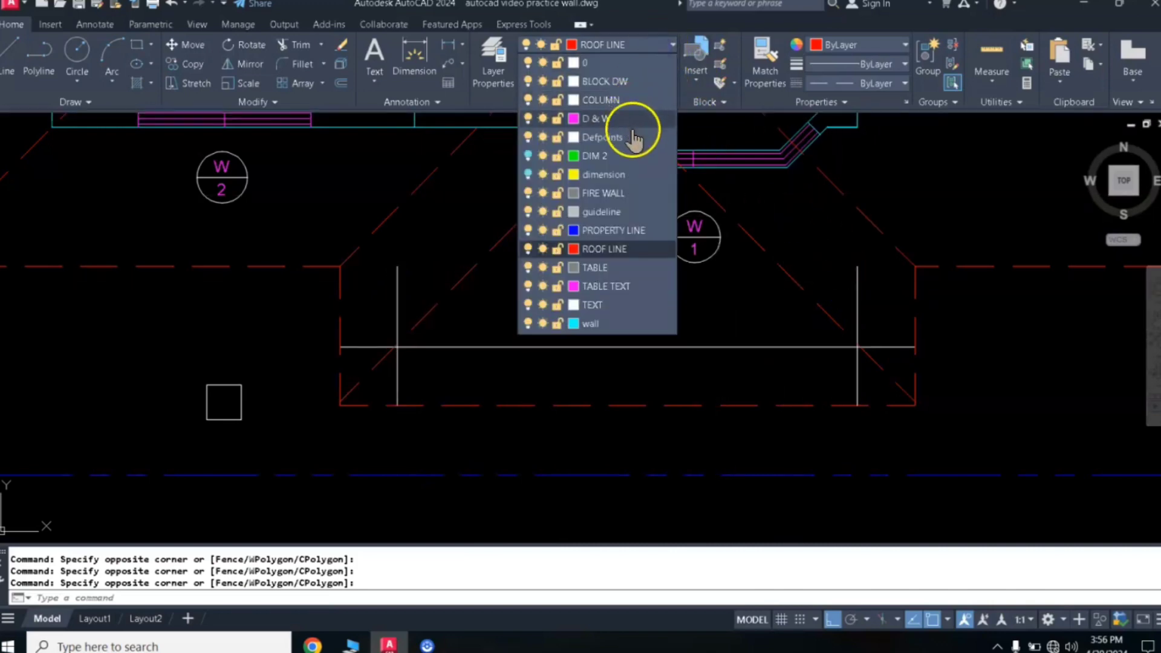
pyautogui.click(598, 63)
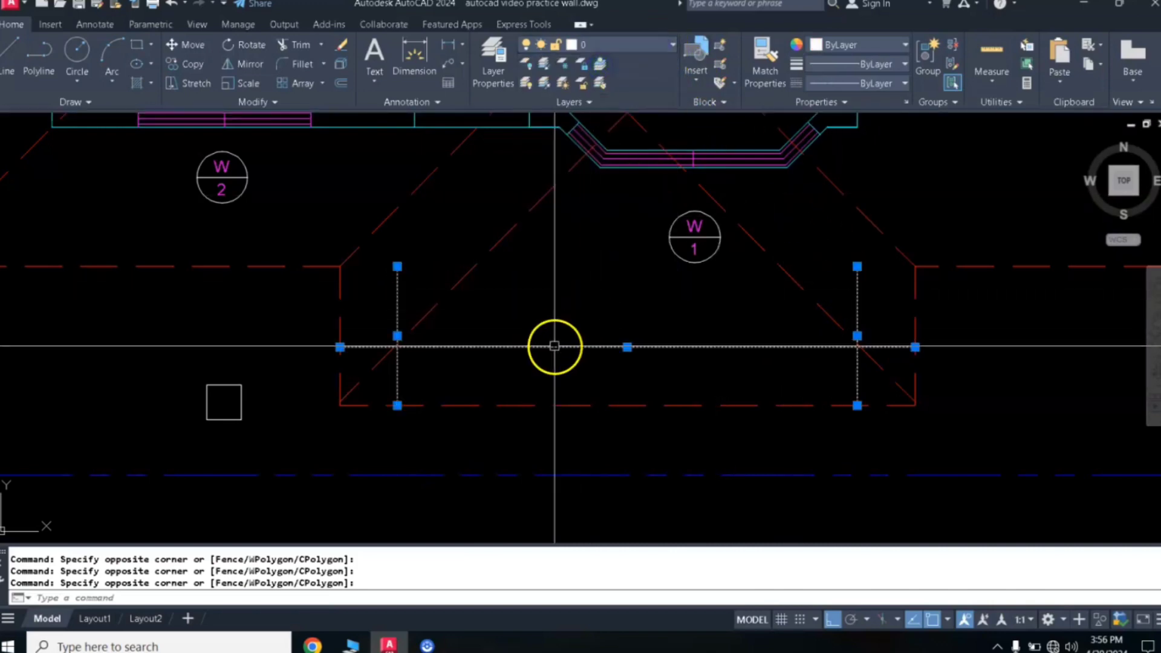
# - Draw a diagonal line across the column square from its bottom-left to its top-right corner
pyautogui.write('L')
pyautogui.press('Return')
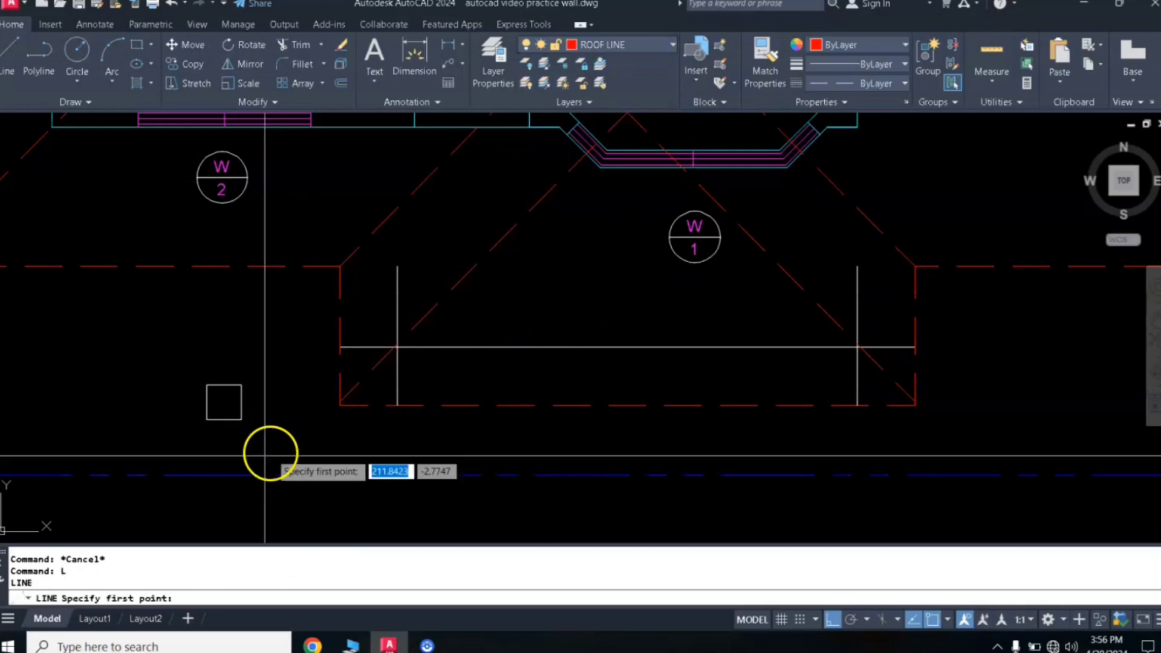
pyautogui.click(207, 419)
pyautogui.click(241, 385)
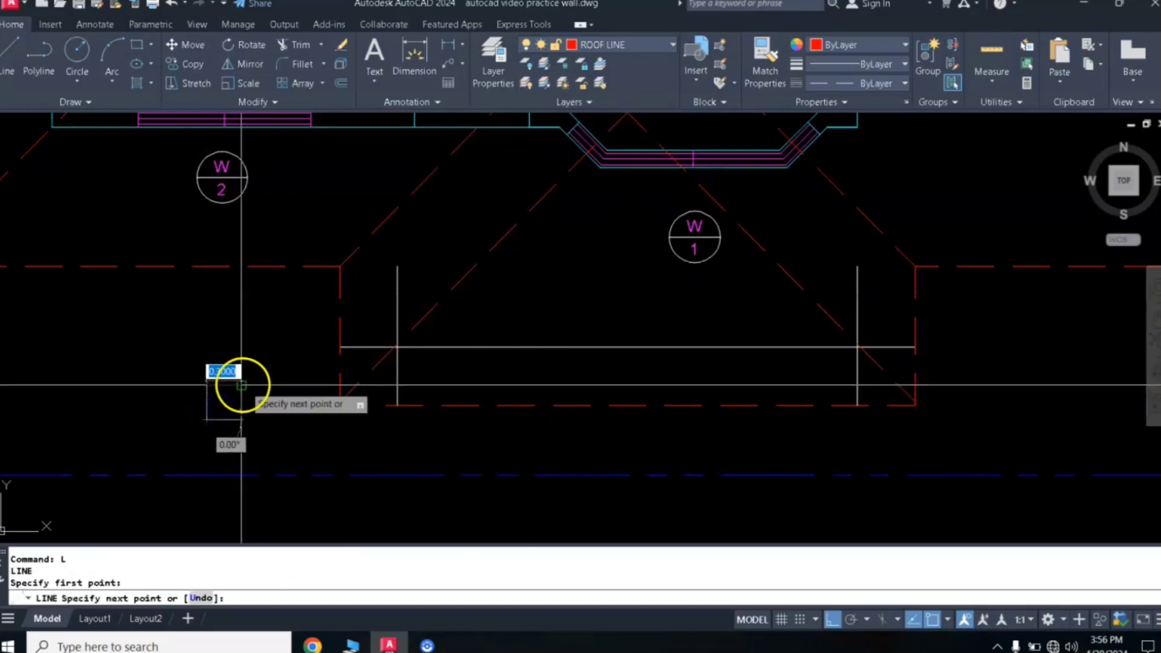
pyautogui.press('Return')
# - Copy the column square with its diagonal, from the diagonal's midpoint, onto both guide line intersections in the porch
pyautogui.click(253, 364)
pyautogui.click(194, 440)
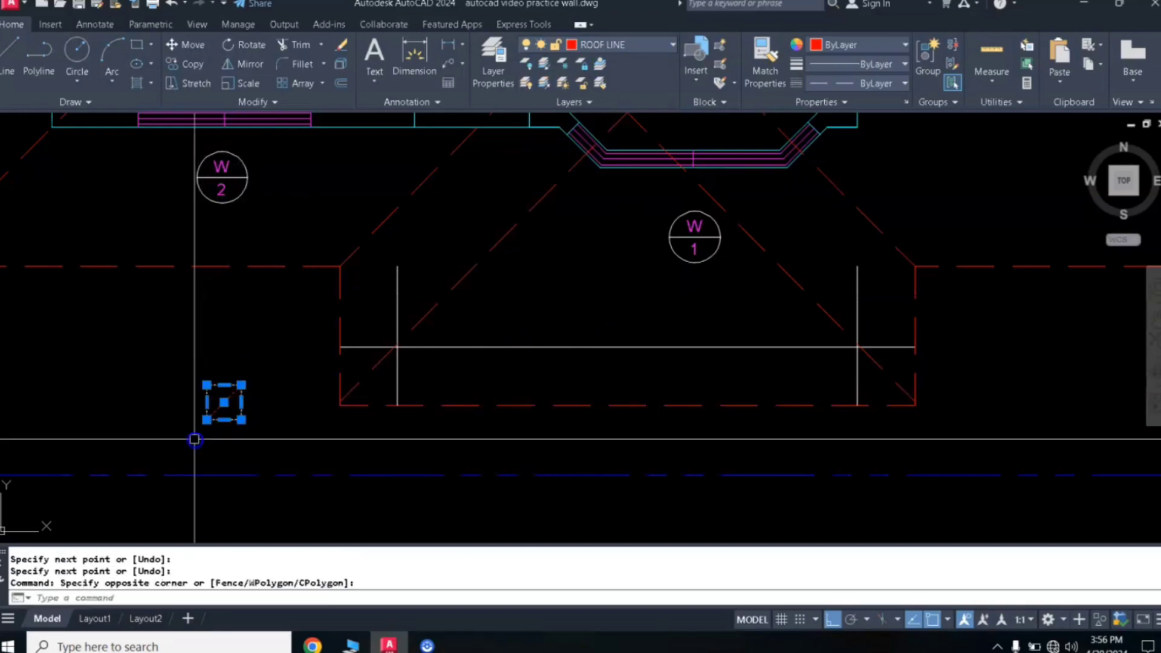
pyautogui.write('co')
pyautogui.press('Return')
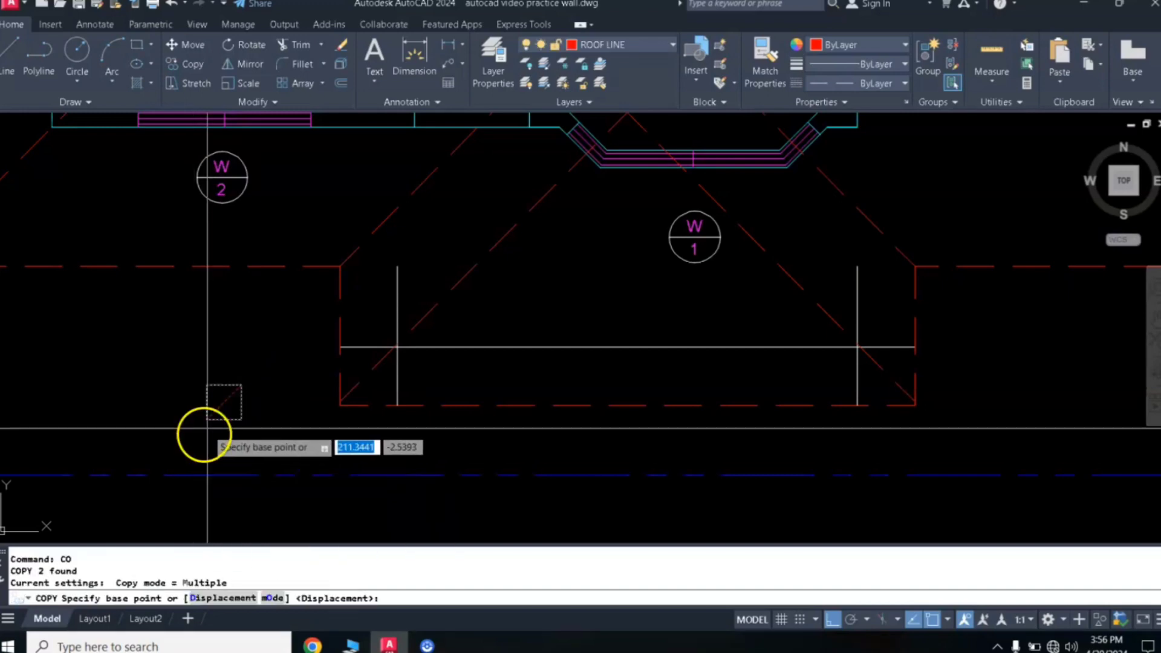
pyautogui.click(221, 407)
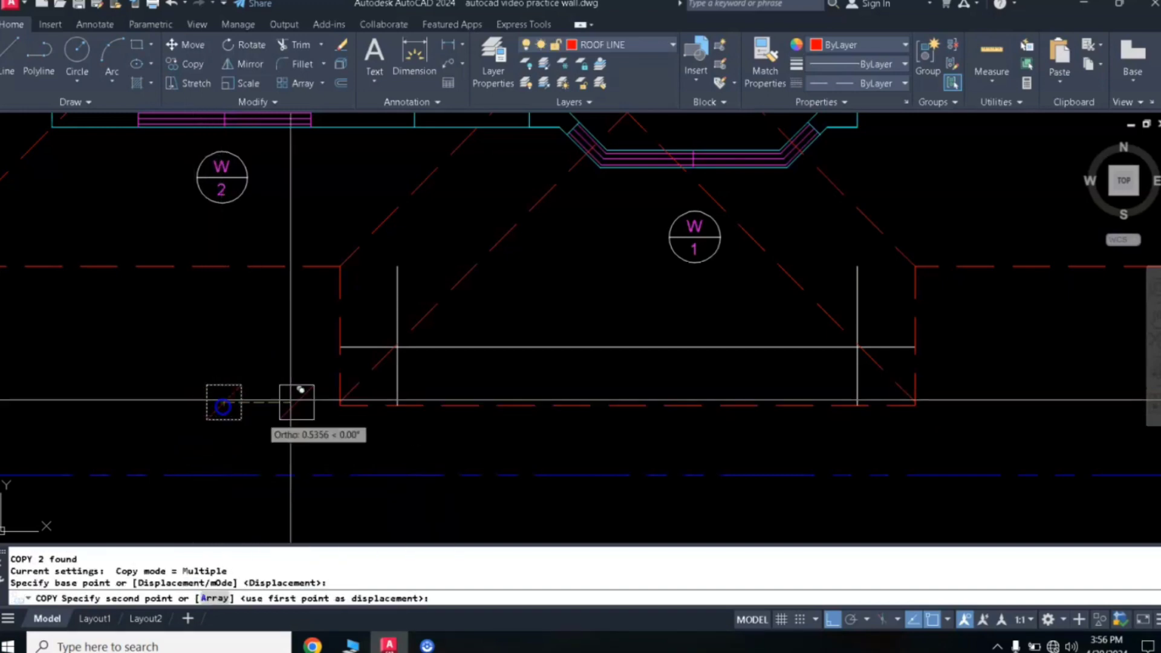
pyautogui.click(398, 347)
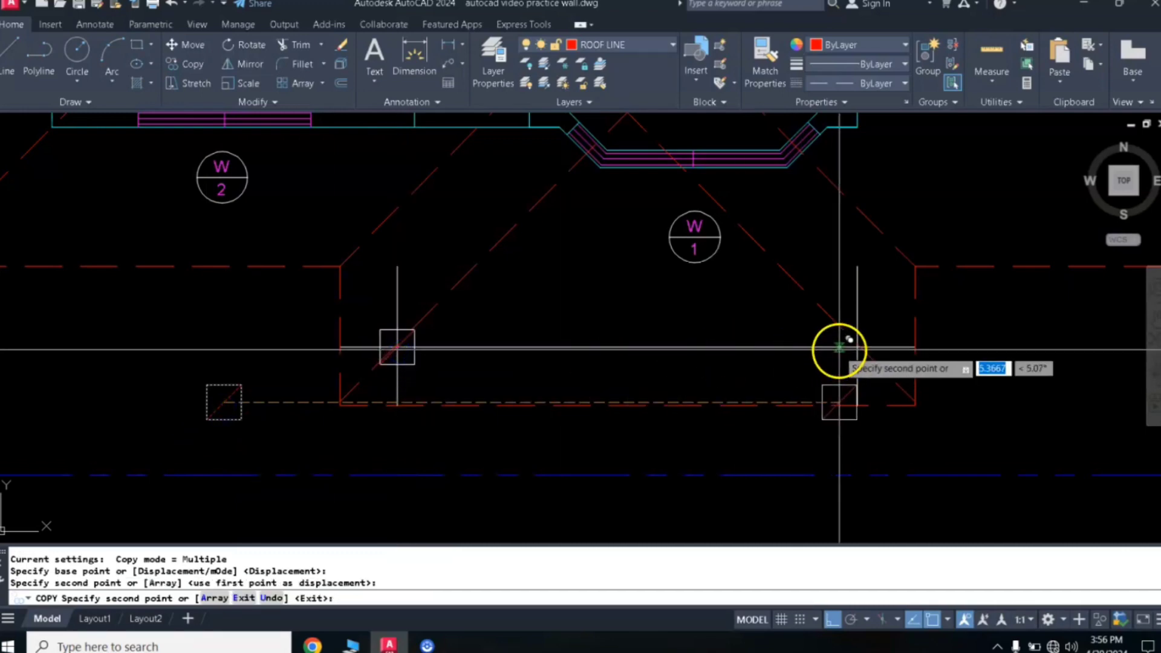
pyautogui.scroll(4, 856, 347)
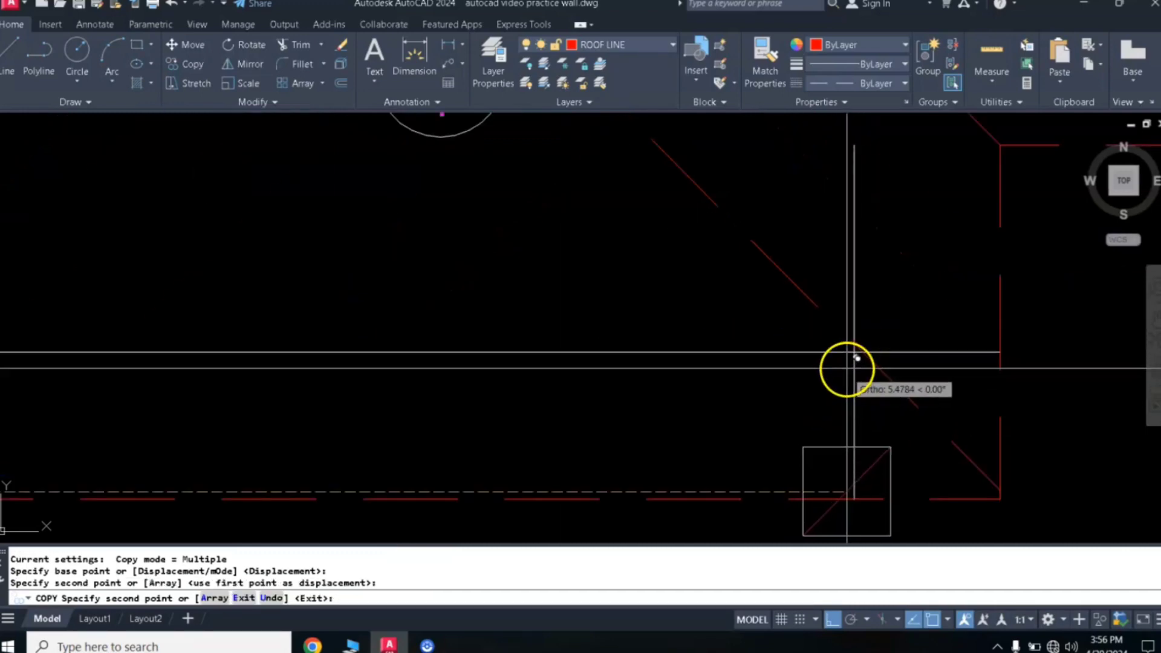
pyautogui.click(854, 351)
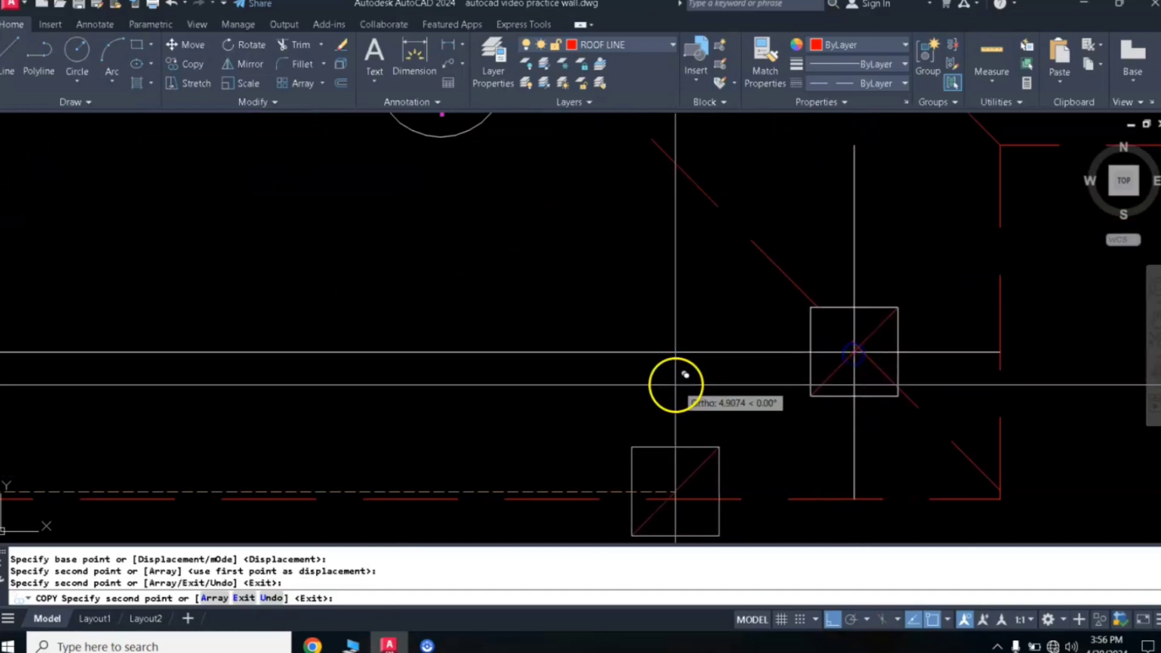
pyautogui.press('Return')
# - Erase the three guide lines and the original column square with its diagonal beside the porch roof
pyautogui.scroll(-5, 615, 394)
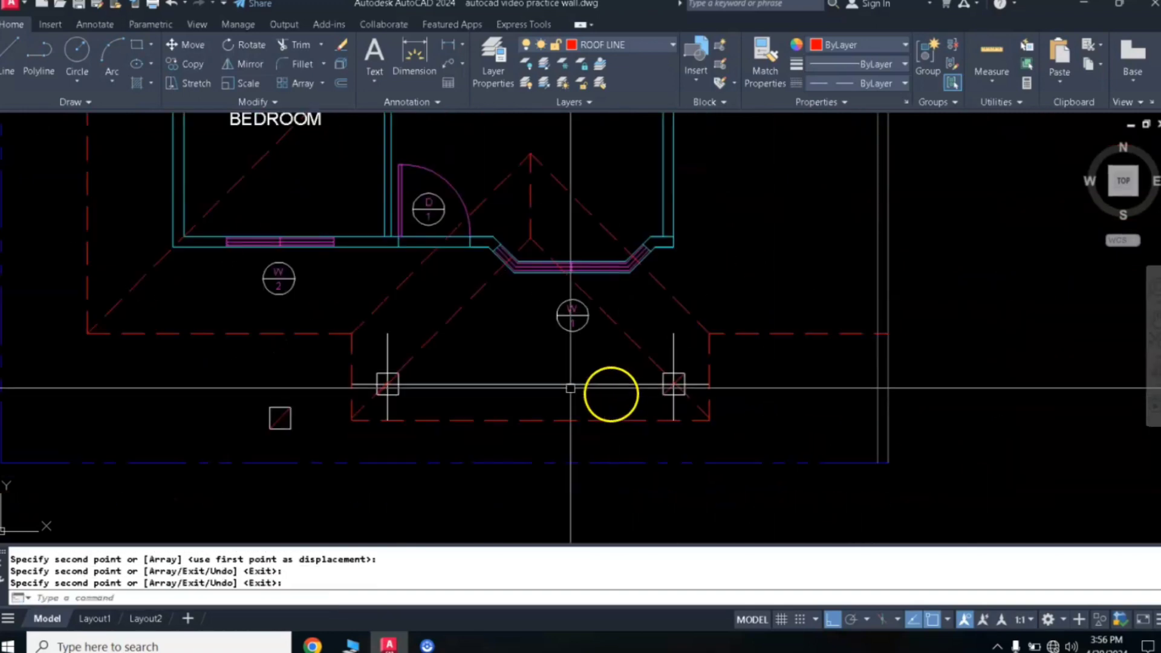
pyautogui.click(629, 343)
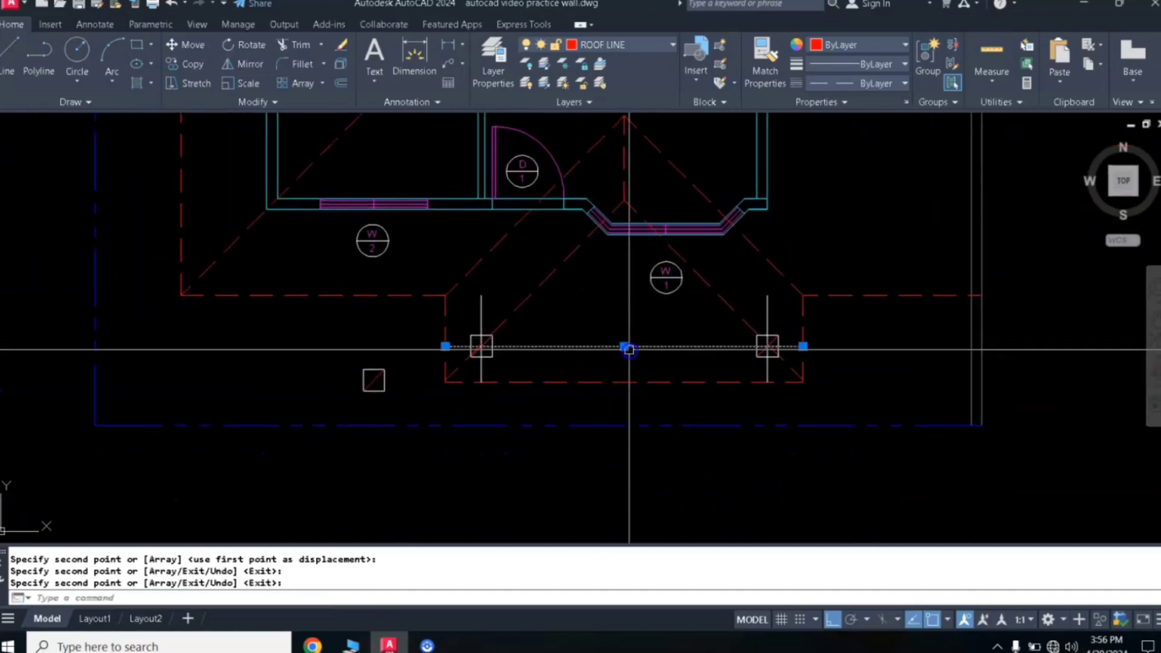
pyautogui.click(767, 305)
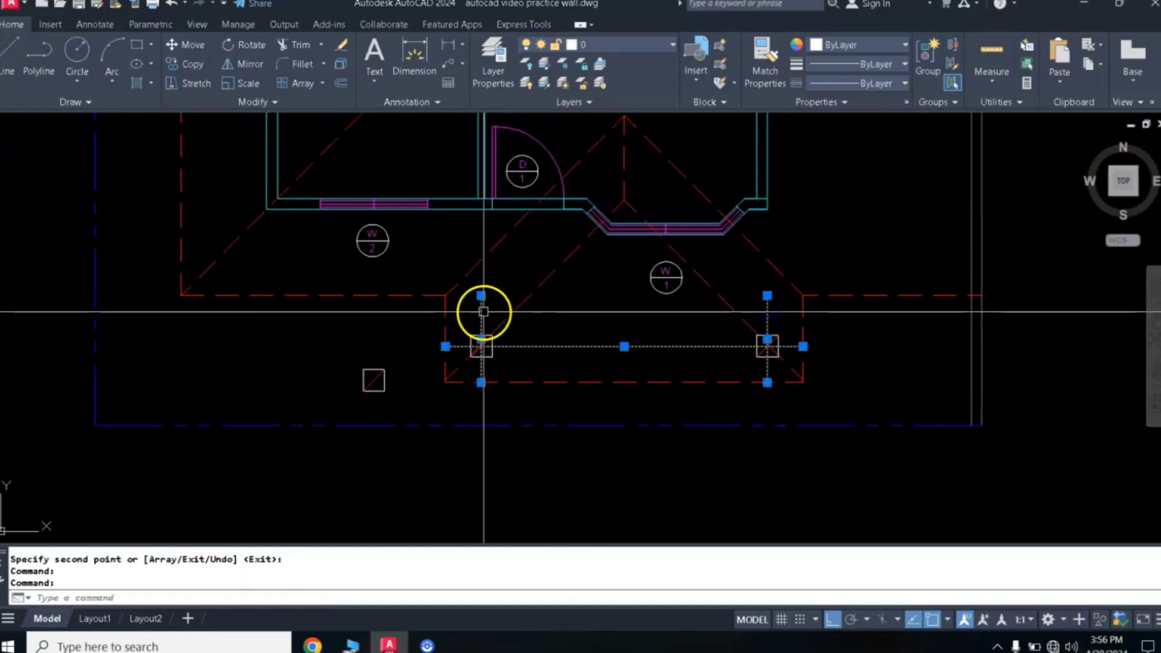
pyautogui.click(389, 363)
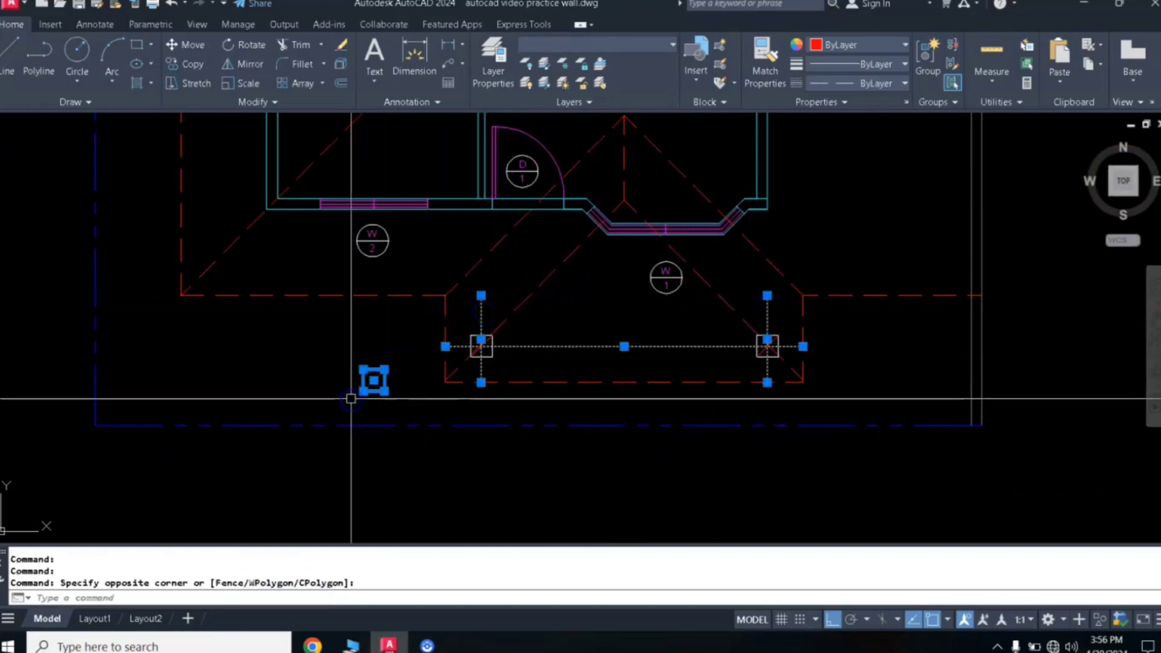
pyautogui.click(366, 397)
pyautogui.press('Return')
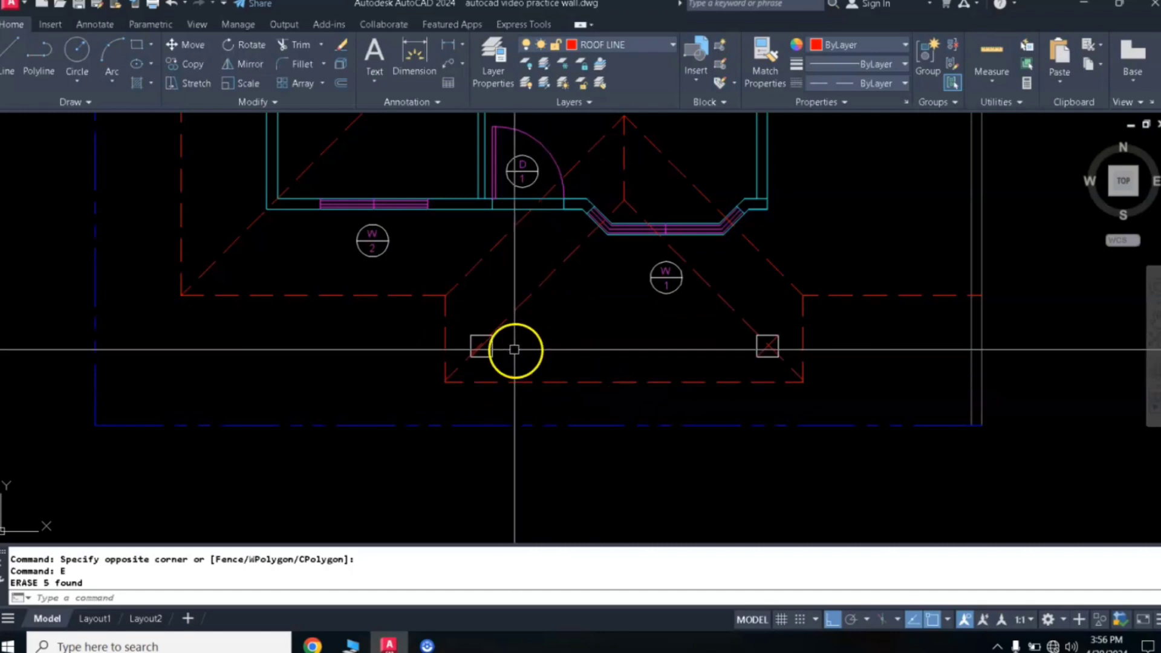
# - Erase the leftover copied diagonal line inside the right porch column square
pyautogui.scroll(4, 633, 333)
pyautogui.click(987, 352)
pyautogui.click(786, 412)
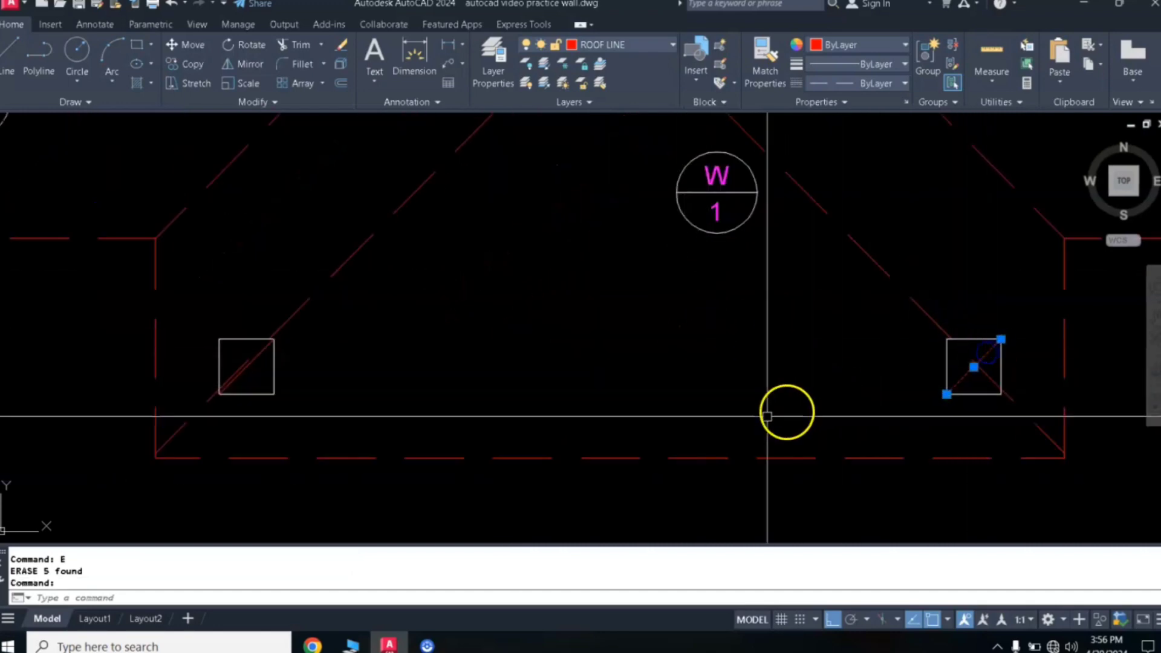
pyautogui.write('E')
pyautogui.press('Return')
# - Examine the completed roof lines, porch columns and property line on the copied floor plan against the dimensioned reference plan
pyautogui.scroll(-5, 760, 381)
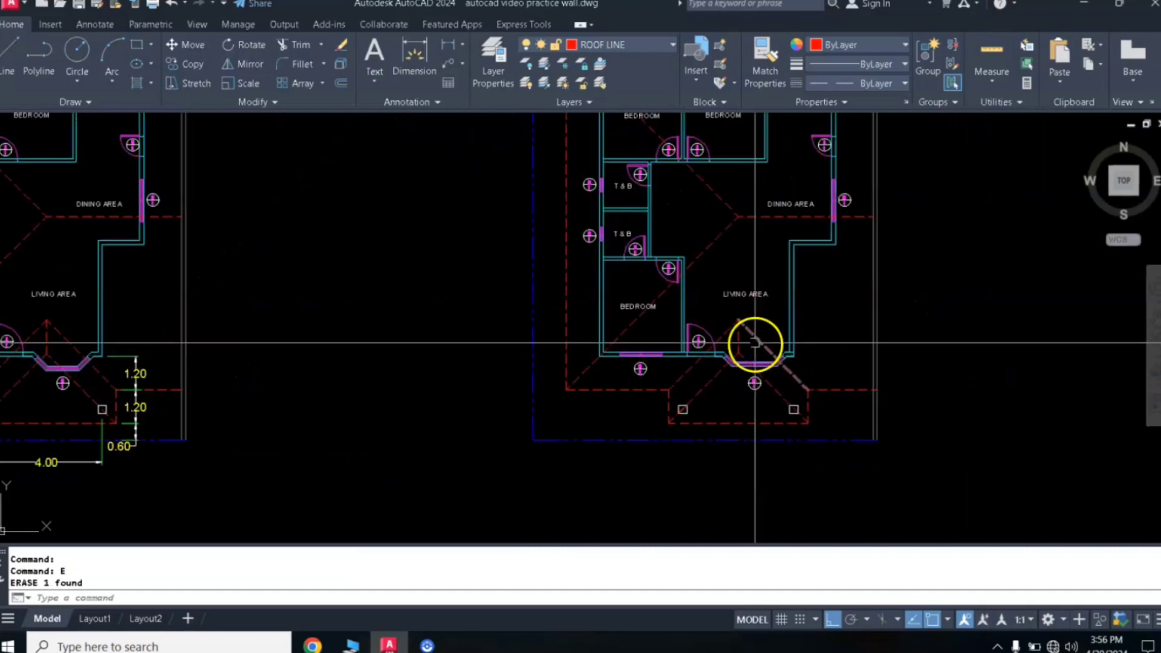
pyautogui.scroll(-4, 754, 342)
pyautogui.scroll(4, 756, 324)
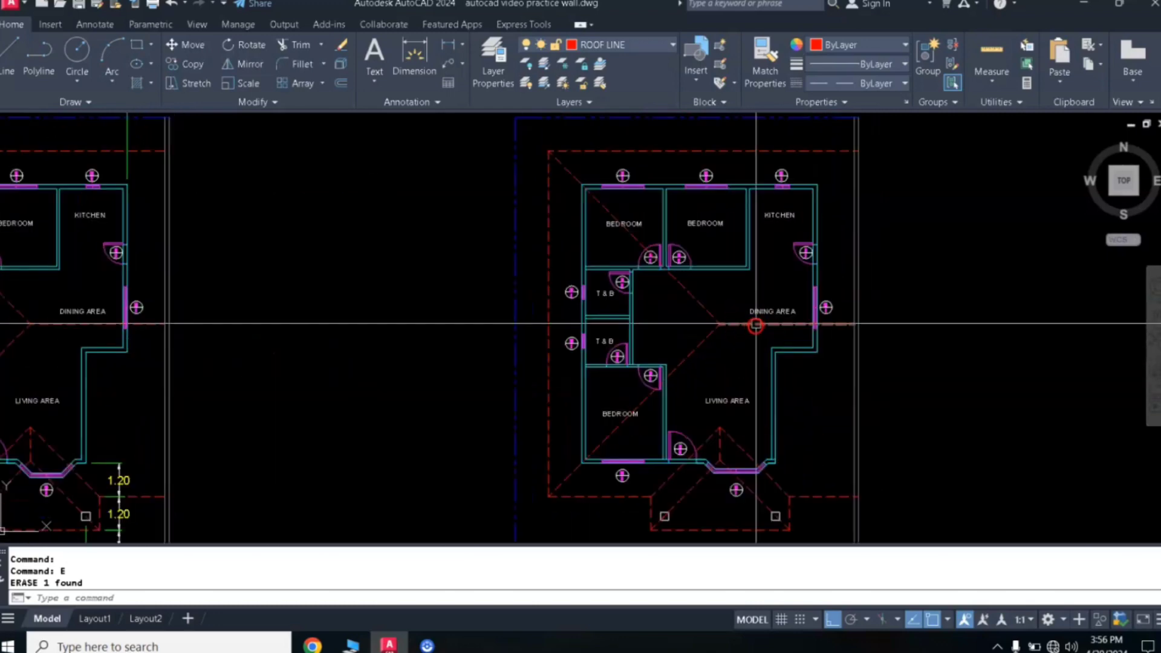
pyautogui.scroll(-2, 756, 325)
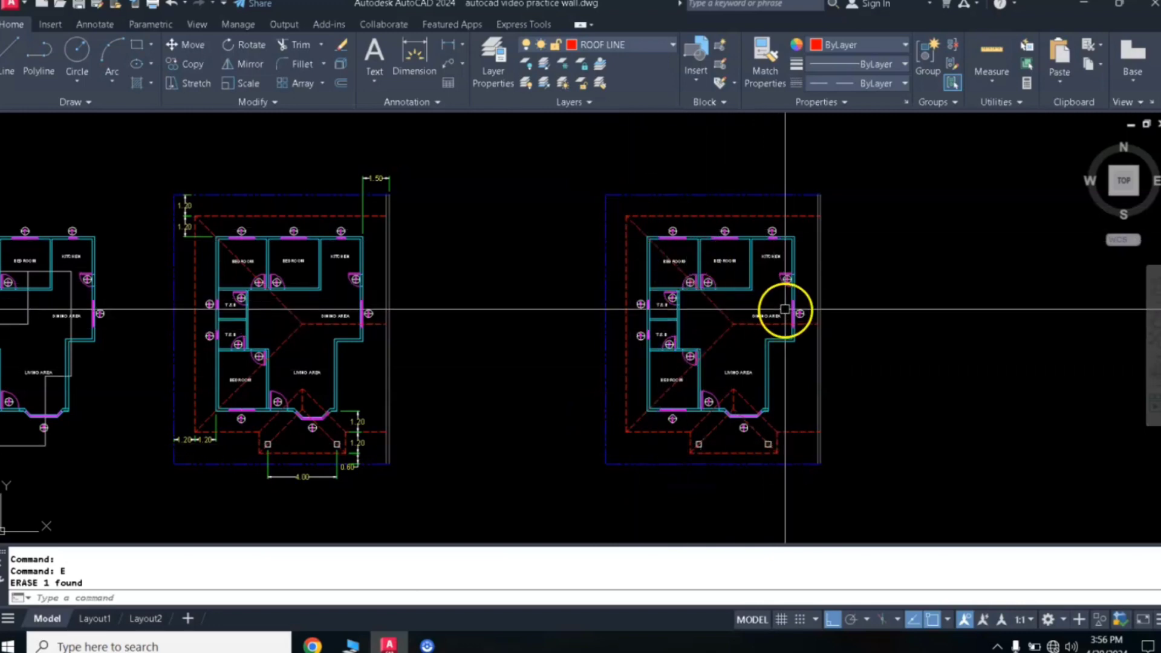
pyautogui.scroll(4, 786, 449)
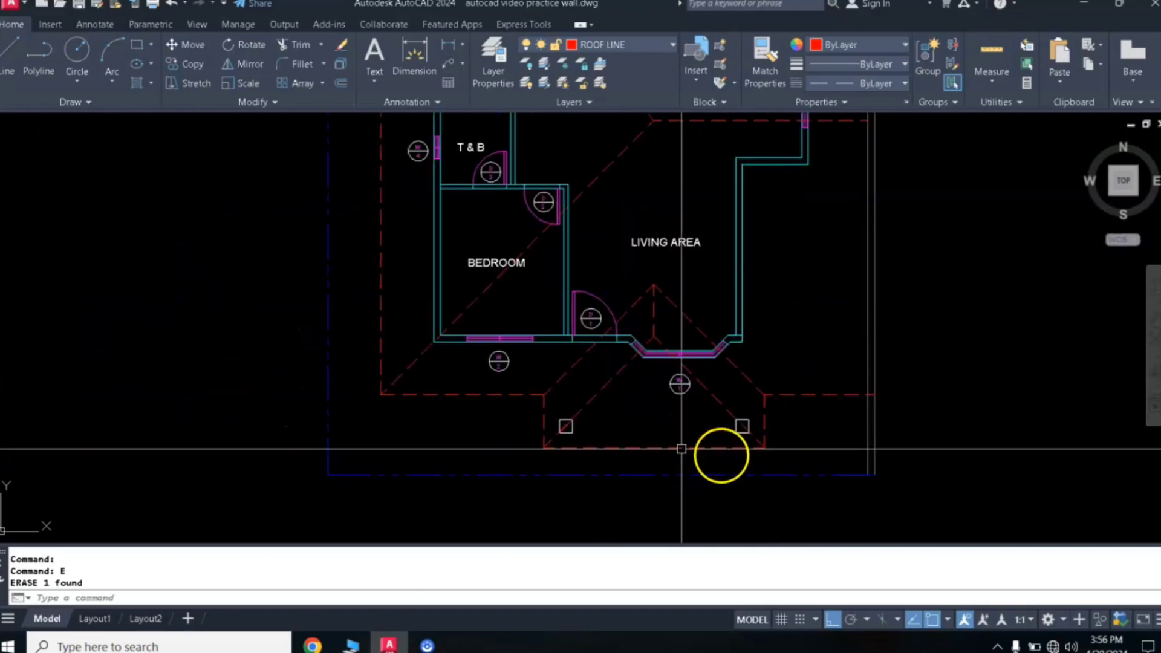
pyautogui.scroll(-5, 742, 425)
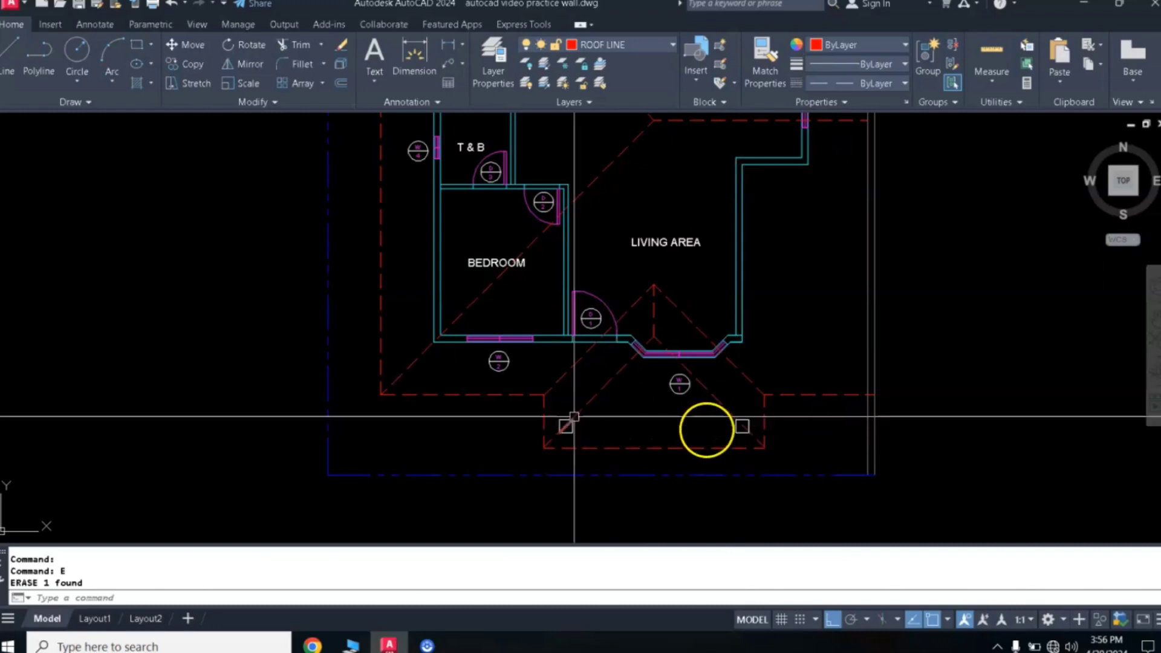
pyautogui.scroll(2, 792, 335)
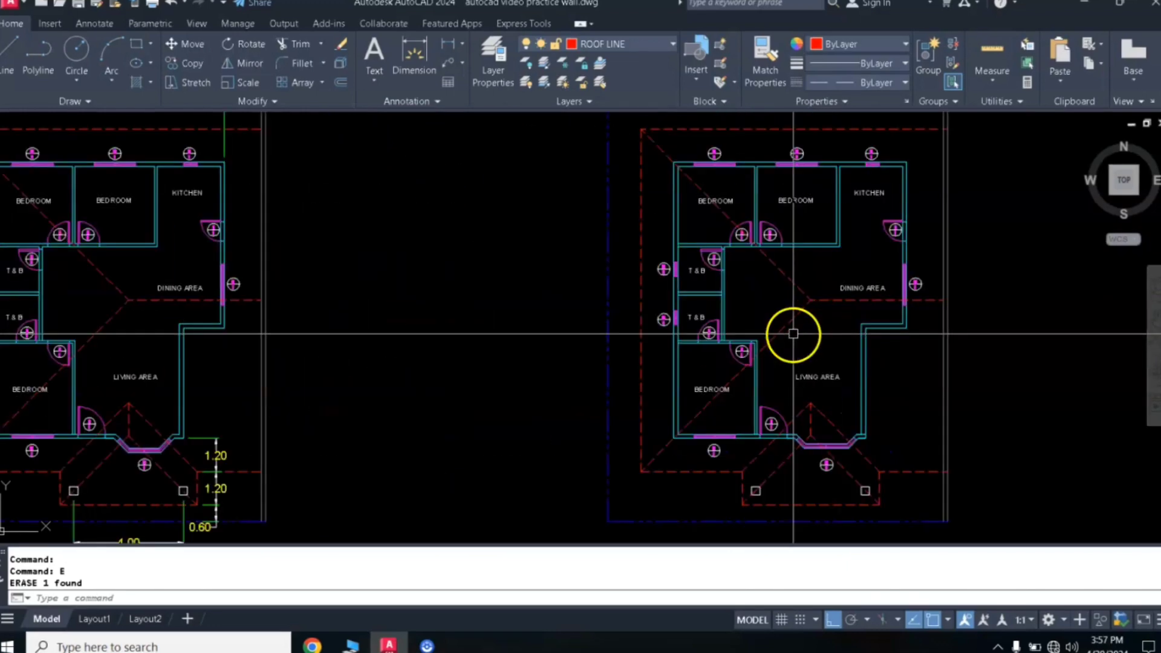
pyautogui.scroll(-2, 792, 334)
pyautogui.moveTo(788, 321)
pyautogui.mouseDown(button='middle')
pyautogui.moveTo(832, 319)
pyautogui.moveTo(790, 306)
pyautogui.moveTo(828, 313)
pyautogui.mouseUp(button='middle')
pyautogui.scroll(2, 821, 314)
pyautogui.scroll(-2, 819, 311)
pyautogui.scroll(2, 790, 304)
pyautogui.scroll(-2, 790, 304)
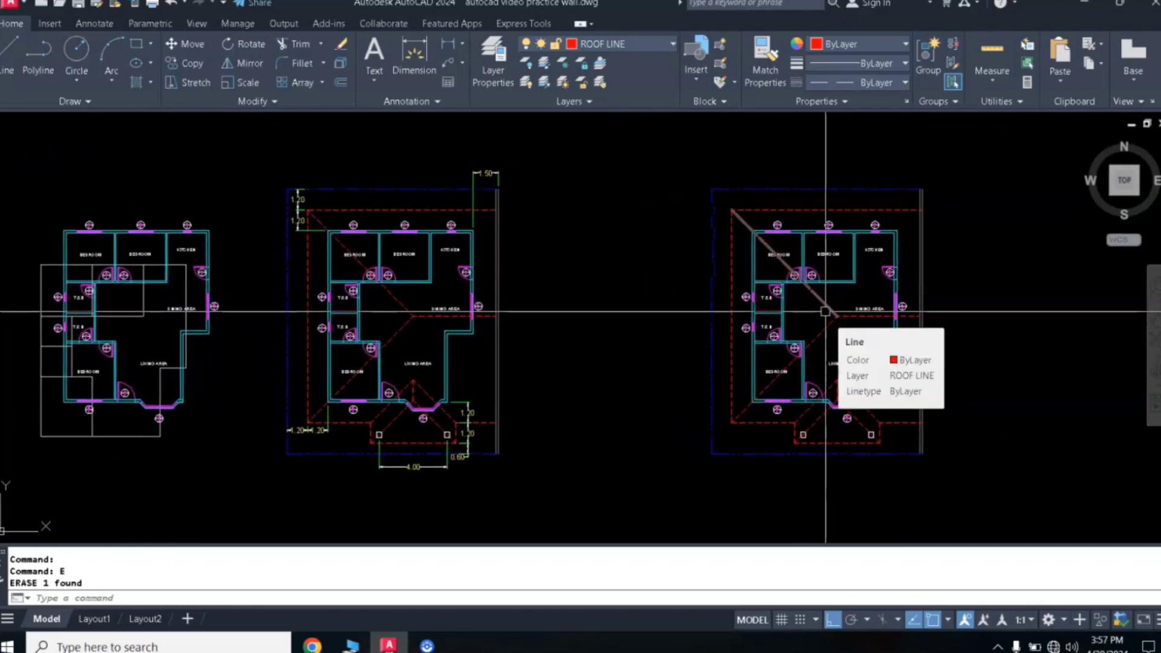
pyautogui.scroll(2, 826, 311)
pyautogui.scroll(-2, 826, 312)
pyautogui.moveTo(825, 311)
pyautogui.mouseDown(button='middle')
pyautogui.moveTo(856, 292)
pyautogui.moveTo(828, 298)
pyautogui.mouseUp(button='middle')
pyautogui.scroll(2, 819, 295)
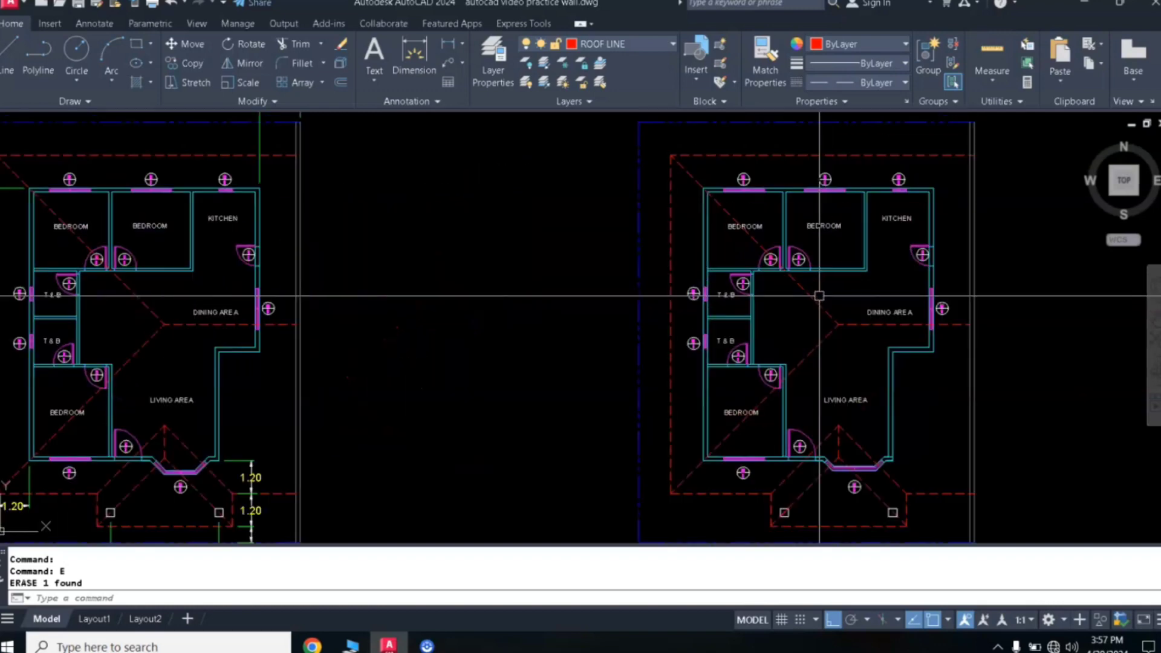
pyautogui.scroll(-3, 820, 296)
pyautogui.scroll(3, 787, 282)
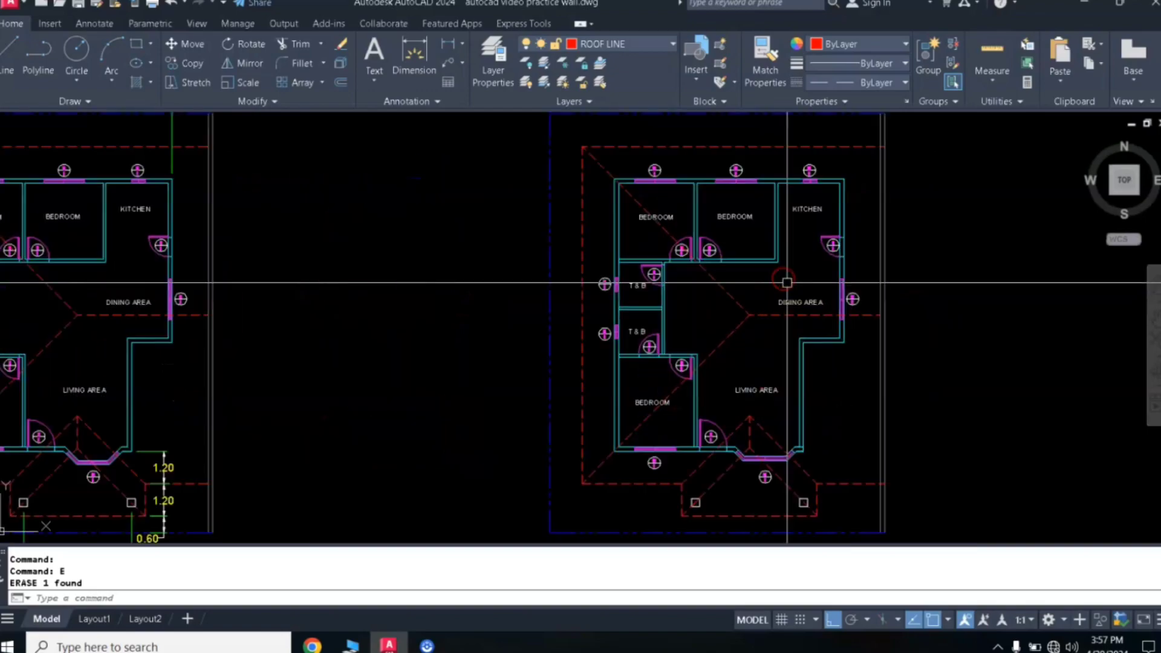